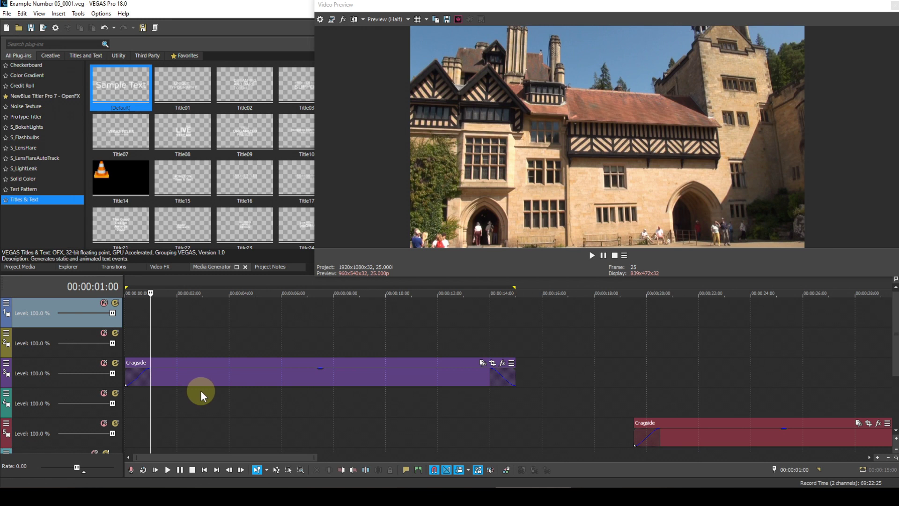
Step: Drag the (Default) Titles & Text preset onto the start of track 1
mouse_move(234, 373)
left_click_drag(125, 81, 158, 319)
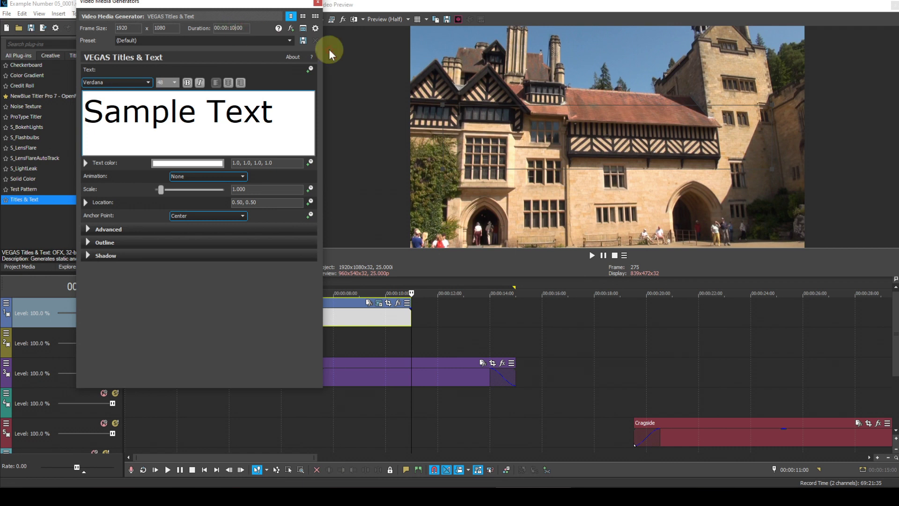
Step: Set the title duration to 00:00:13:00 and stretch the event to 13 seconds
type("3")
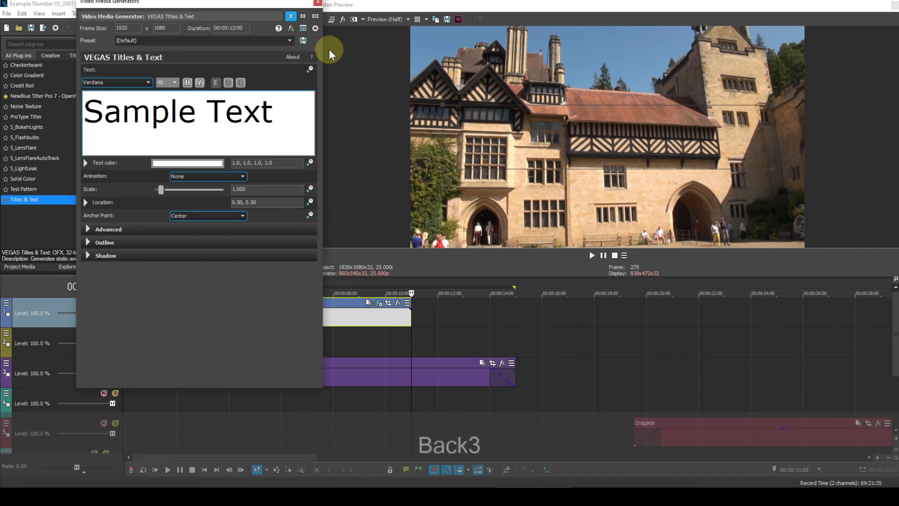
key("Return")
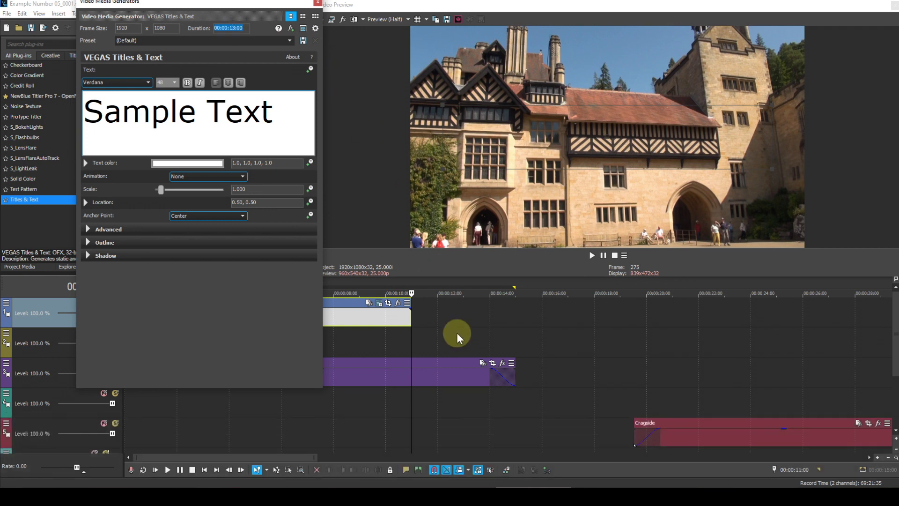
left_click_drag(409, 319, 491, 321)
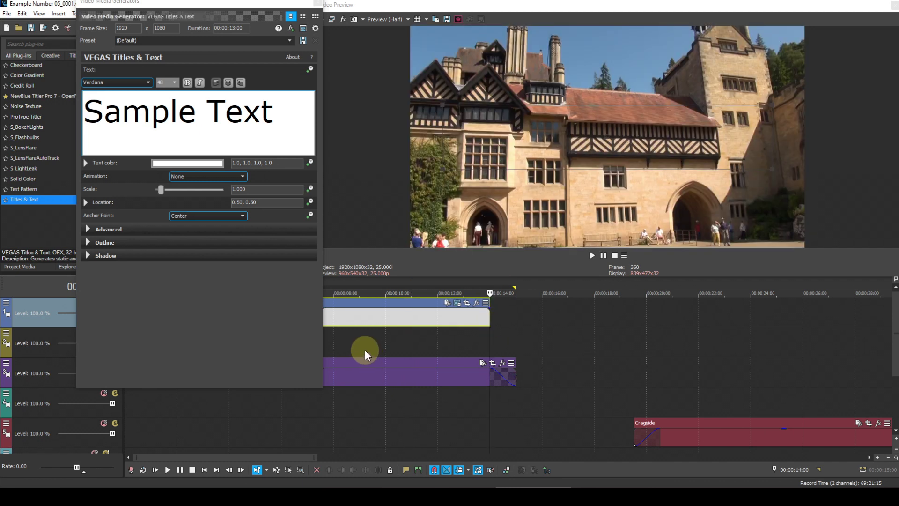
Step: Set the Sample Text to Times New Roman at size 20
left_click(305, 122)
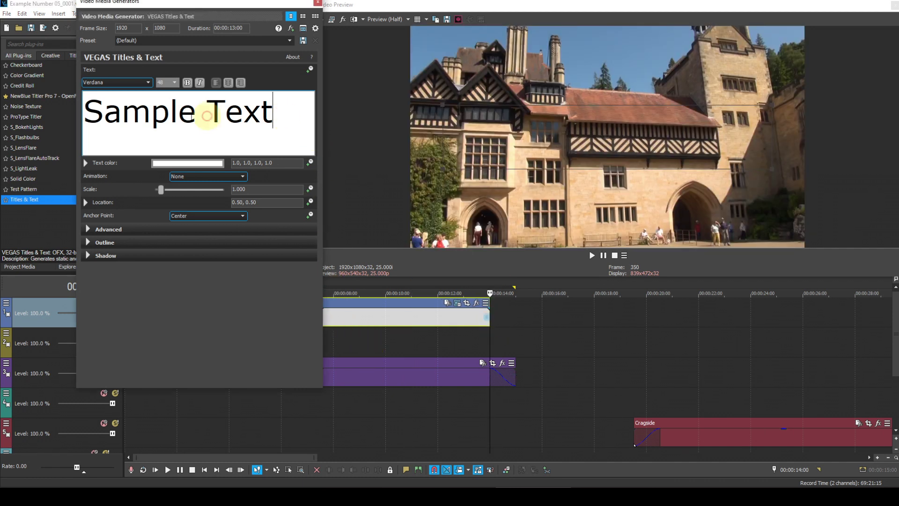
left_click_drag(279, 120, 85, 116)
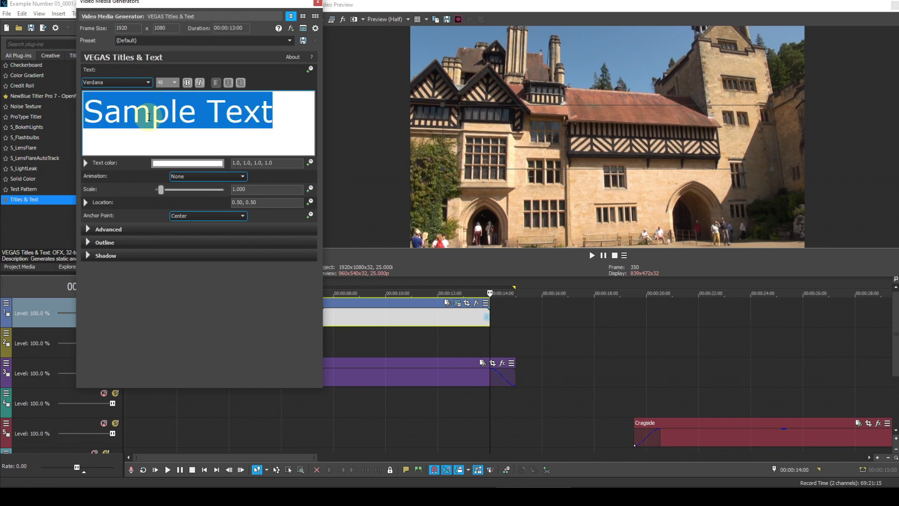
left_click(117, 84)
key("shift+t")
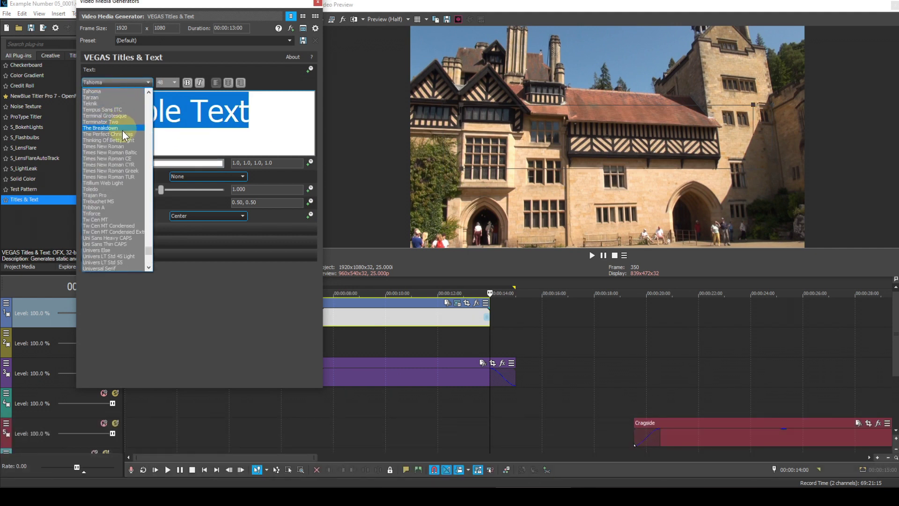
left_click(117, 146)
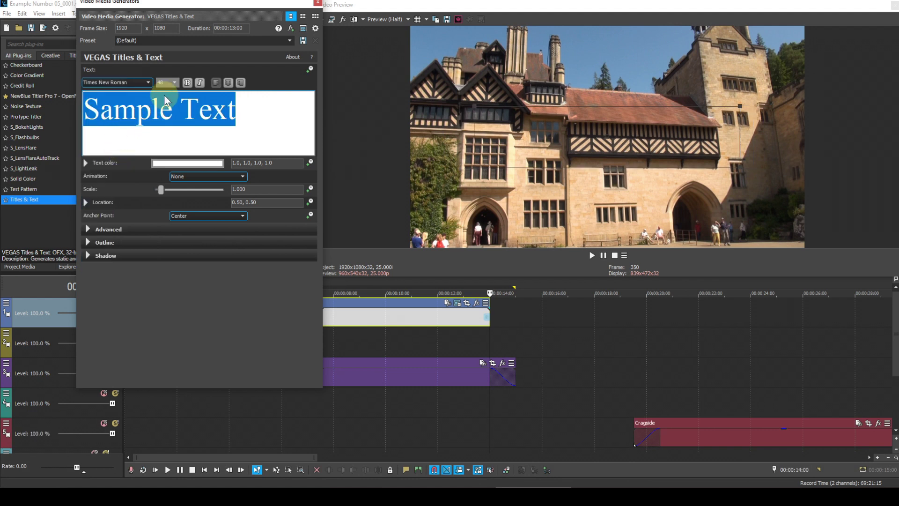
left_click(172, 83)
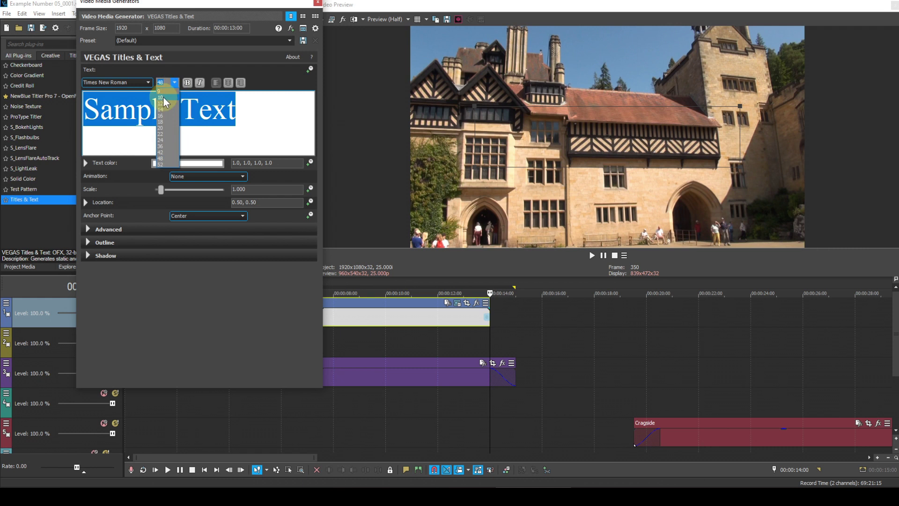
left_click(163, 128)
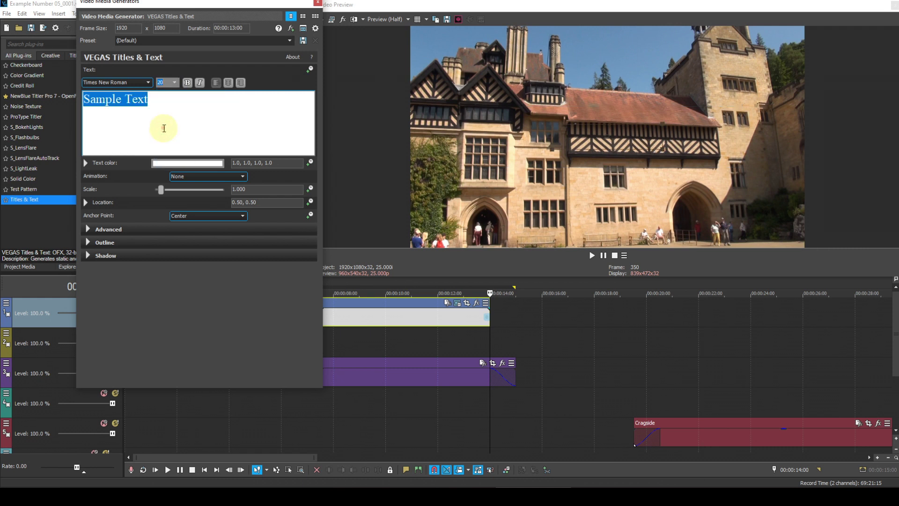
left_click(153, 101)
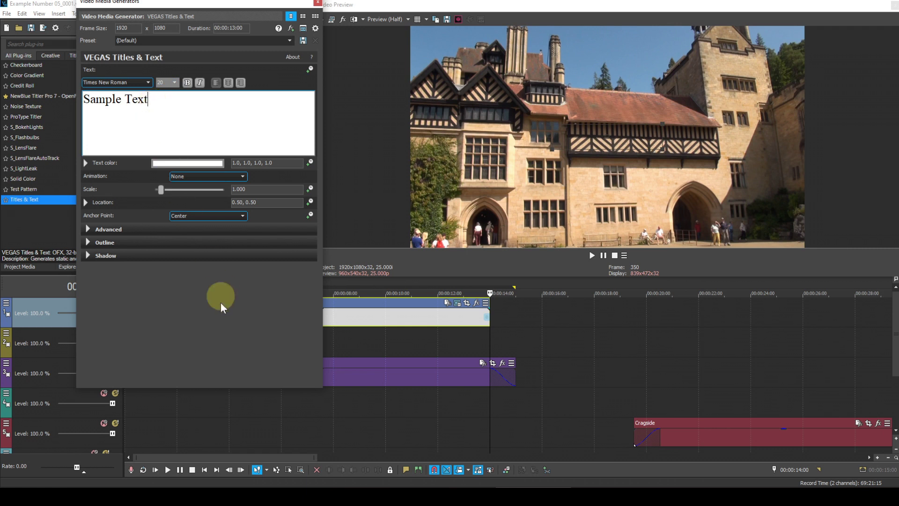
Step: Preview the title at 00:00:01:00 and move the generator window to the left
left_click(184, 420)
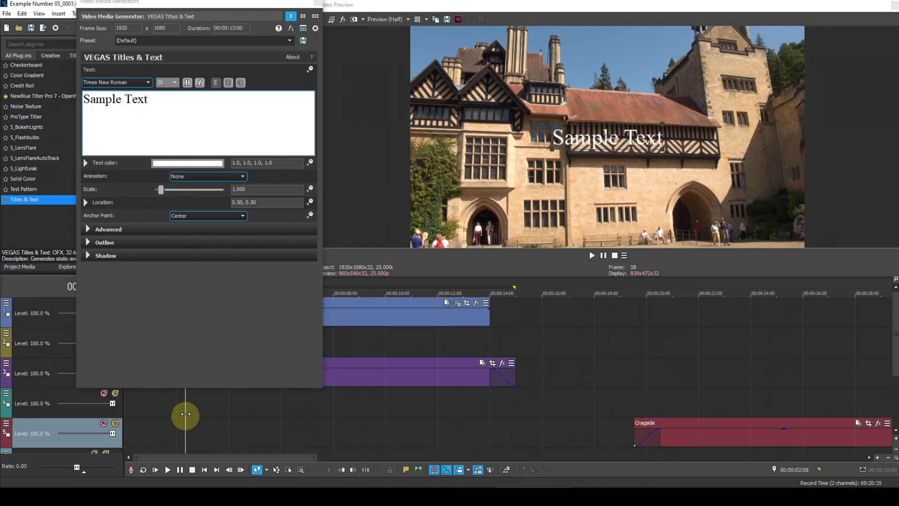
left_click_drag(190, 7, 494, 56)
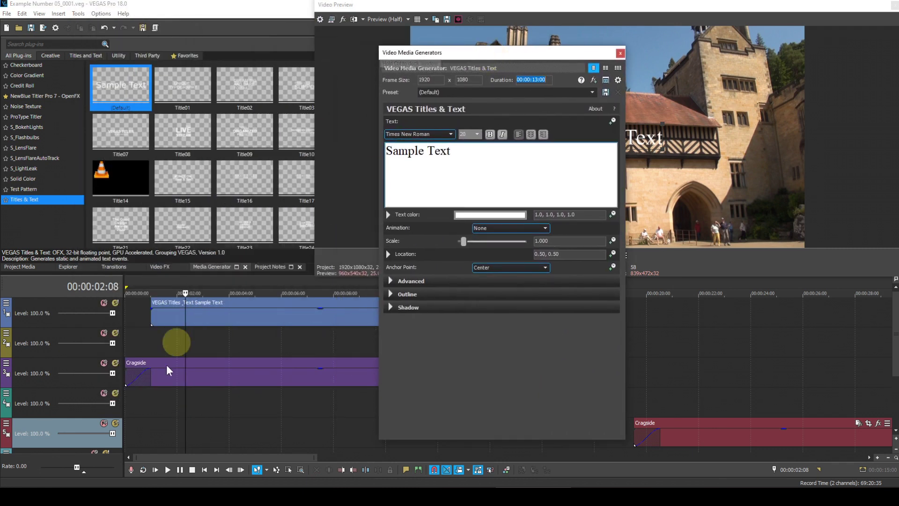
left_click(151, 345)
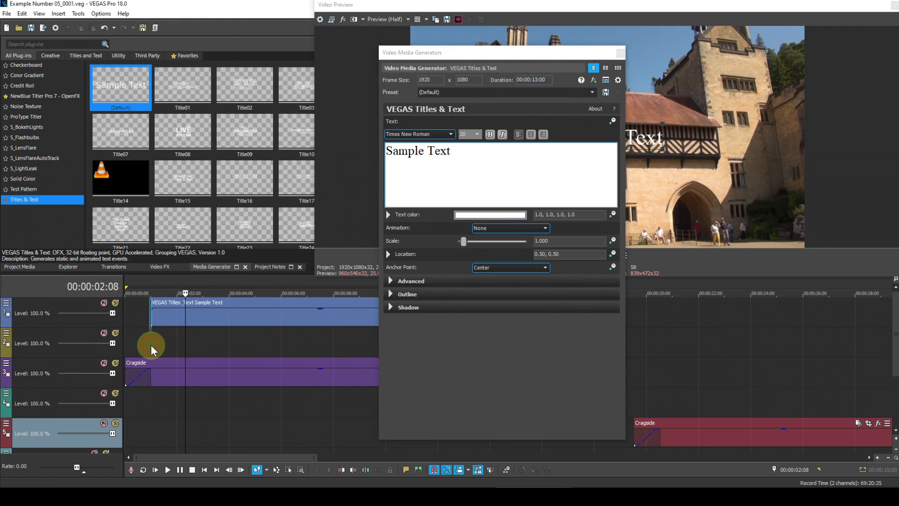
left_click_drag(552, 54, 254, 29)
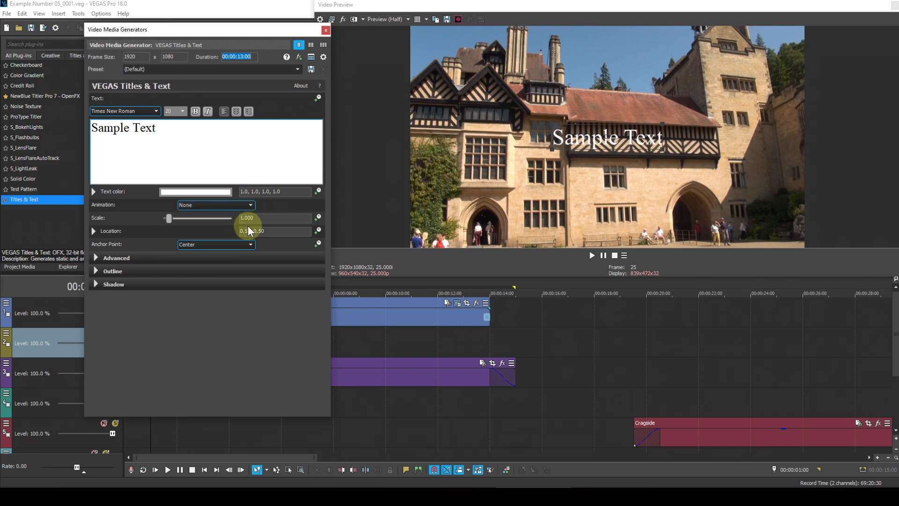
Step: Set the anchor point to Center Right and select the Sample Text
left_click(251, 245)
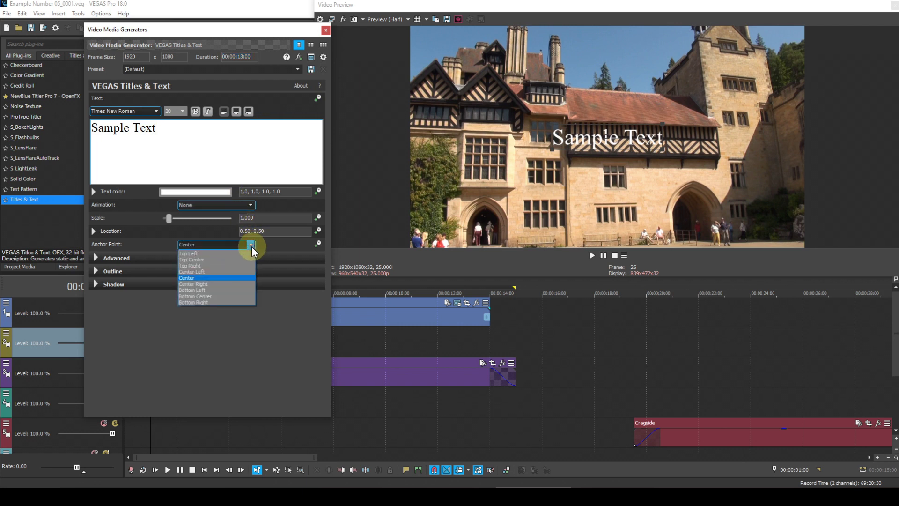
left_click(205, 284)
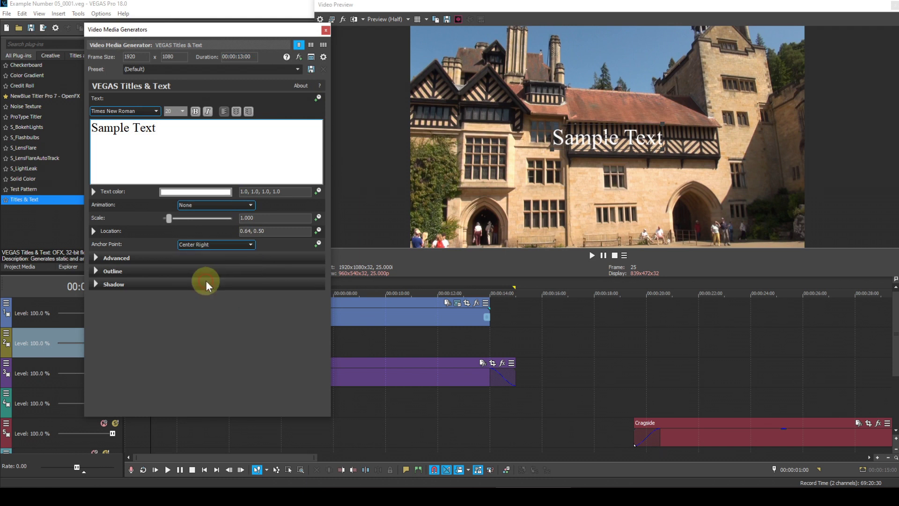
left_click(173, 128)
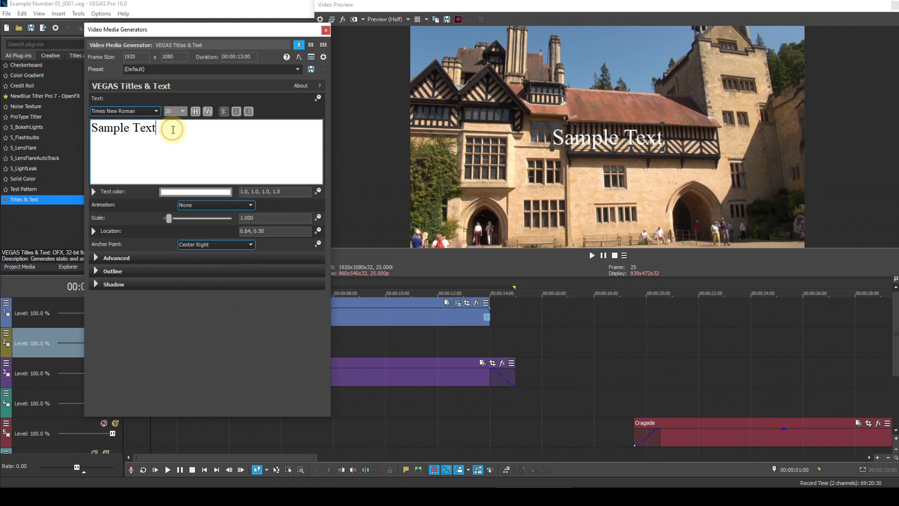
left_click_drag(172, 128, 91, 129)
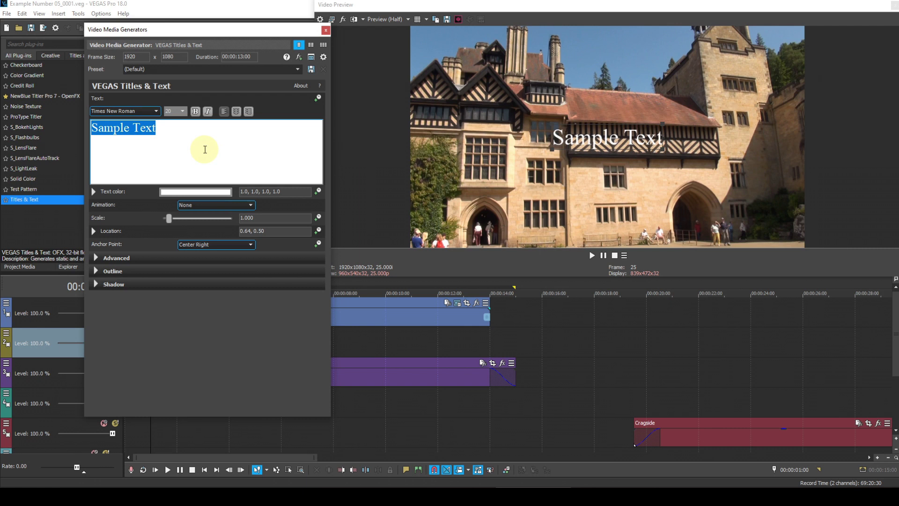
Step: Type '29th August 2019', then 'Northumberland' after some spaces, and select Northumberland
type("29t")
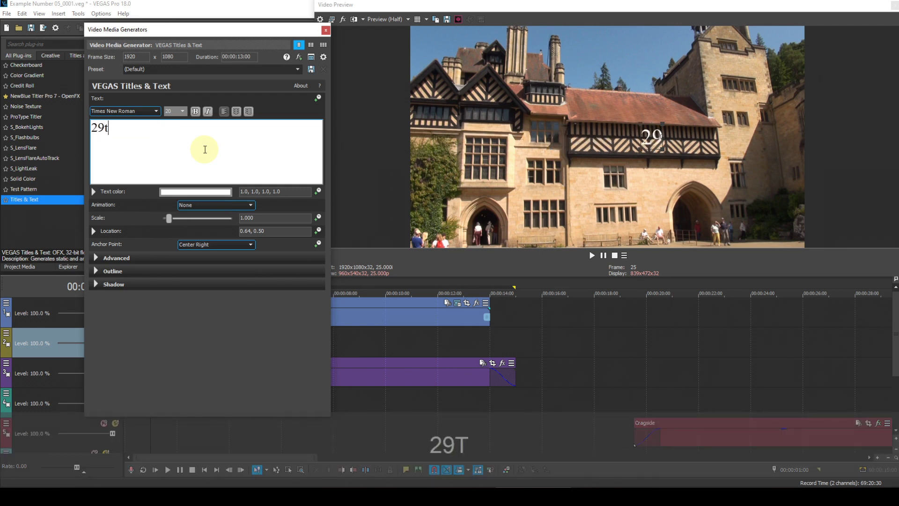
type("h Aug")
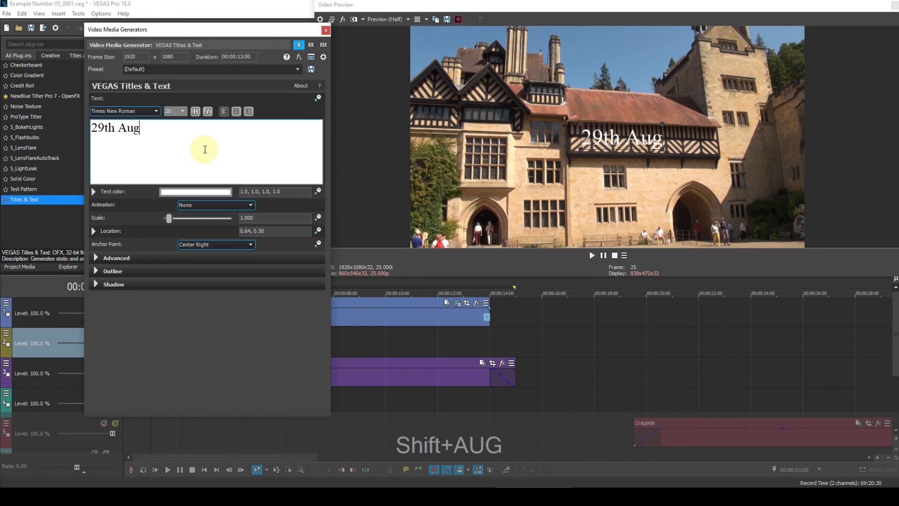
type("ust 2019")
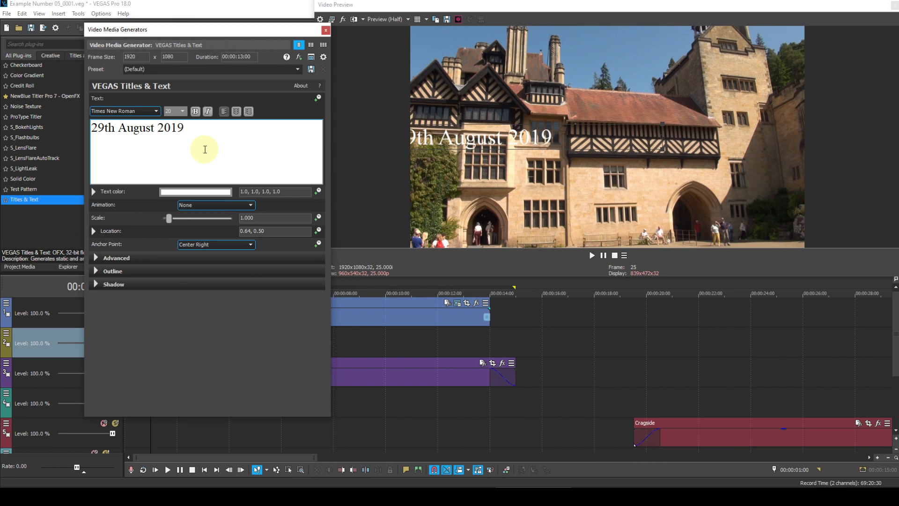
type("N")
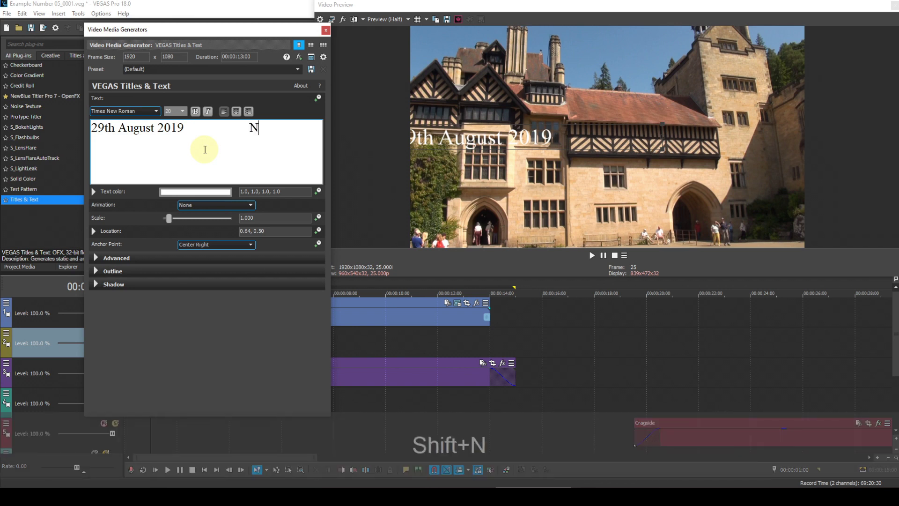
type("orthu")
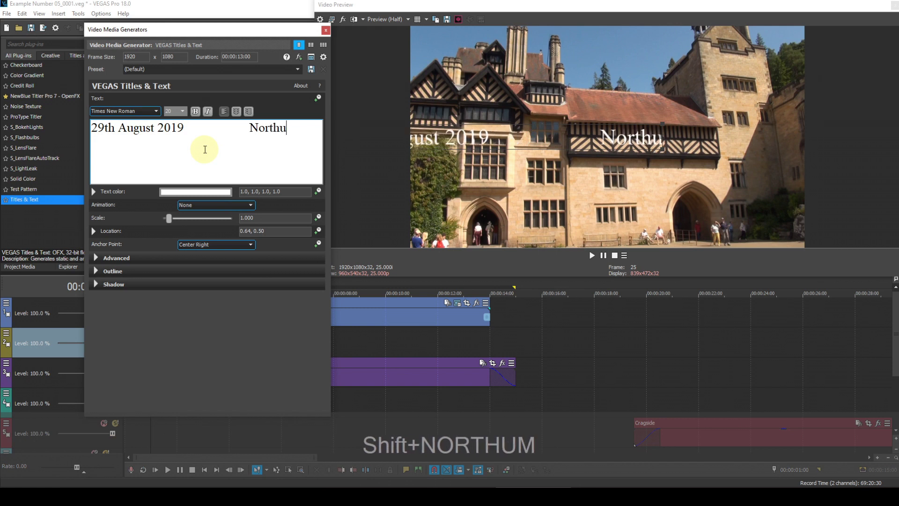
type("mberland")
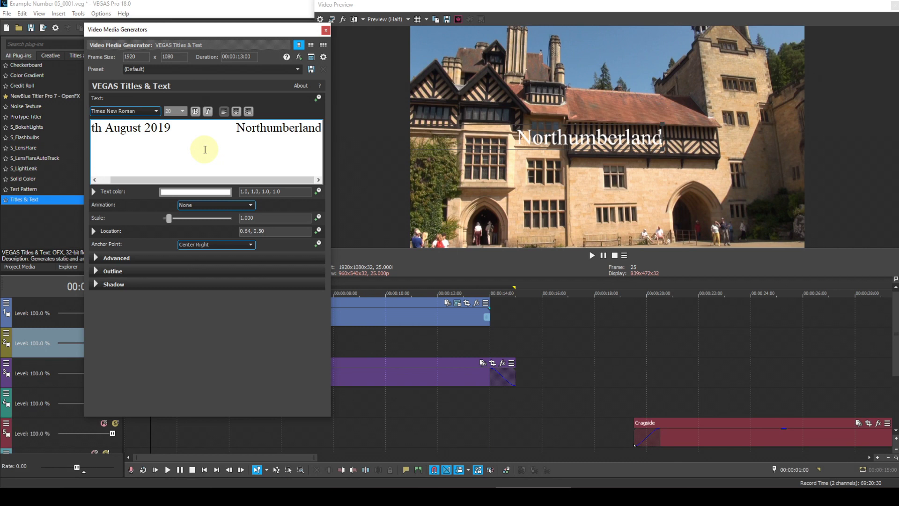
key("shift+Left")
key("shift+Left")
key("shift+Left")
key("shift+Left")
key("shift+Left")
key("shift+Left")
key("shift+Left")
key("shift+Left")
key("shift+Left")
key("shift+Left")
key("shift+Left")
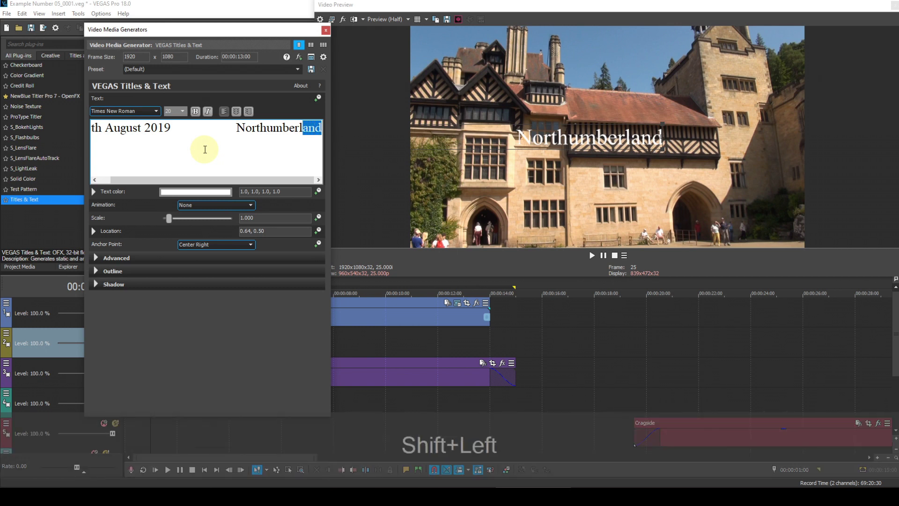
key("shift+Left")
key("shift+Left")
key("shift+Left")
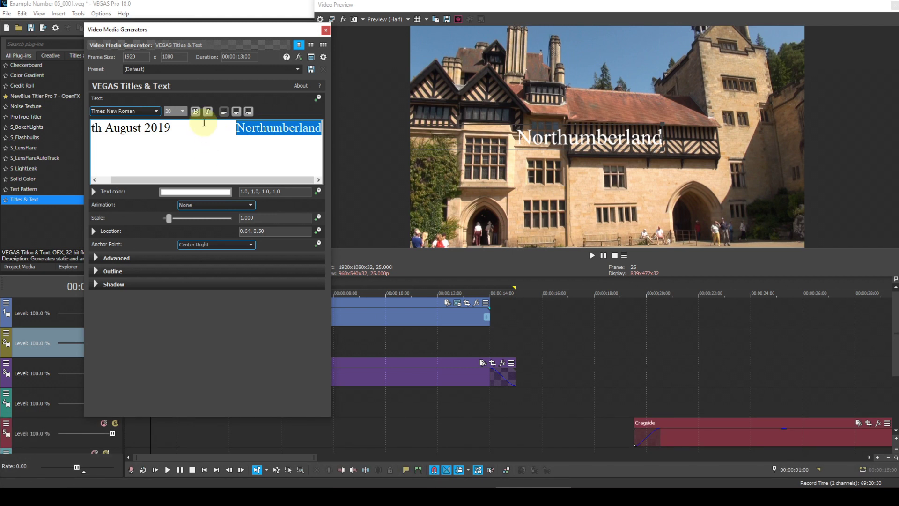
Step: Enlarge Northumberland to size 24 and move the caret to the end of the text
left_click(182, 111)
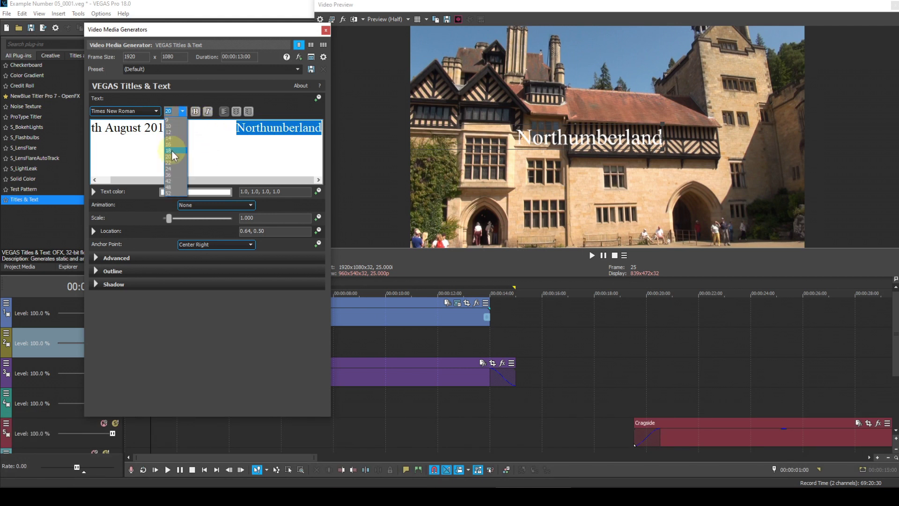
left_click(169, 169)
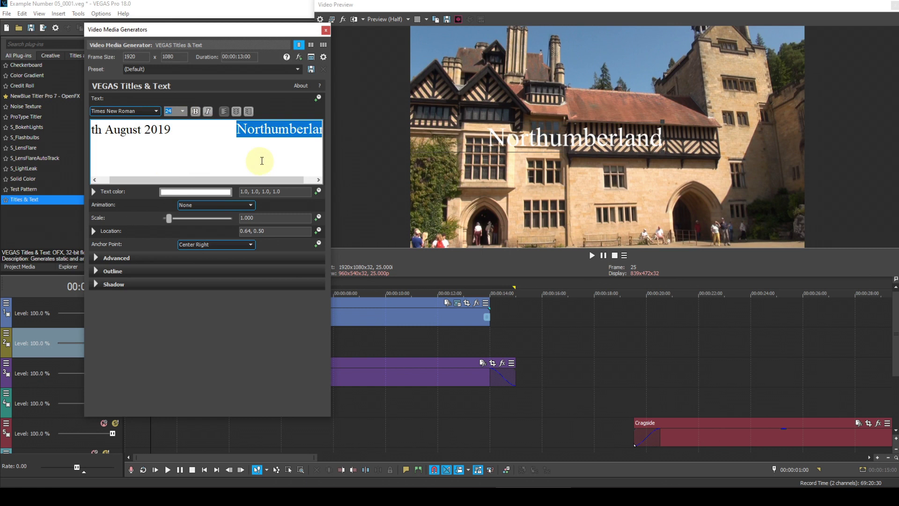
left_click(318, 136)
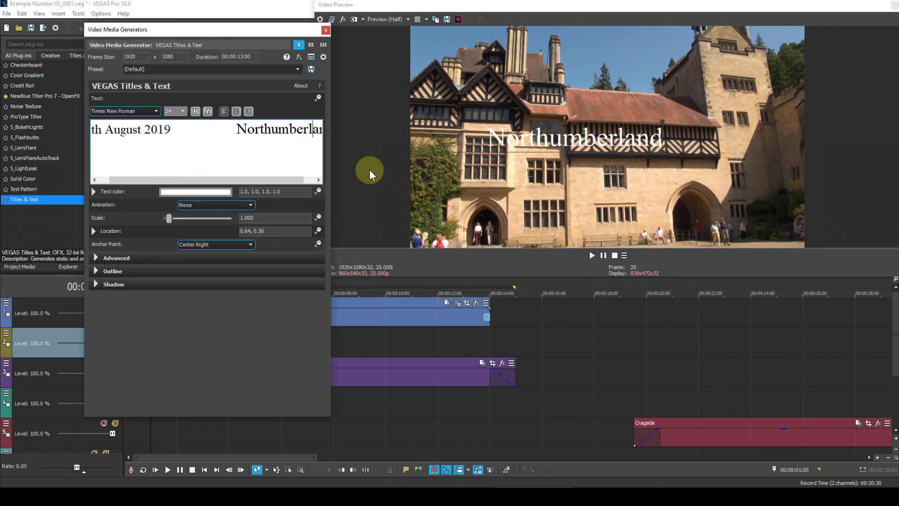
key("Right")
key("Right")
key("Right")
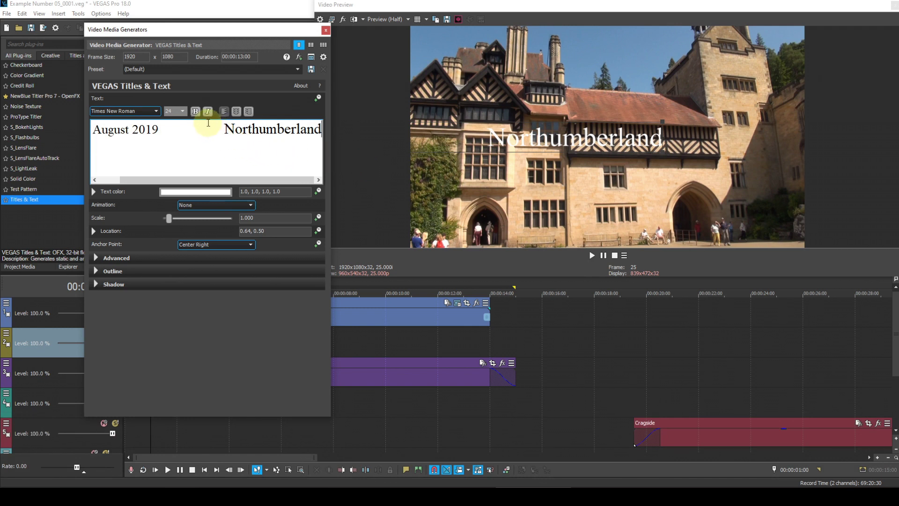
Step: Switch to size 36 and add spaces after Northumberland
left_click(183, 112)
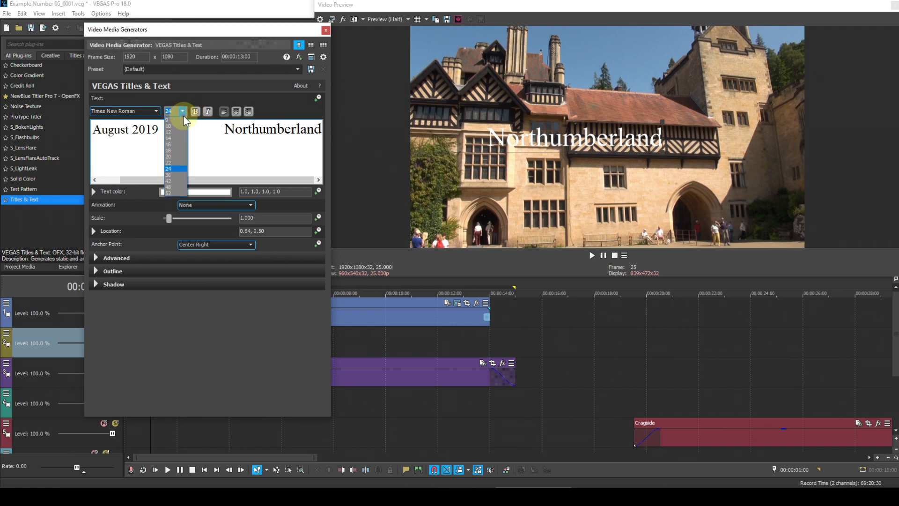
left_click(178, 175)
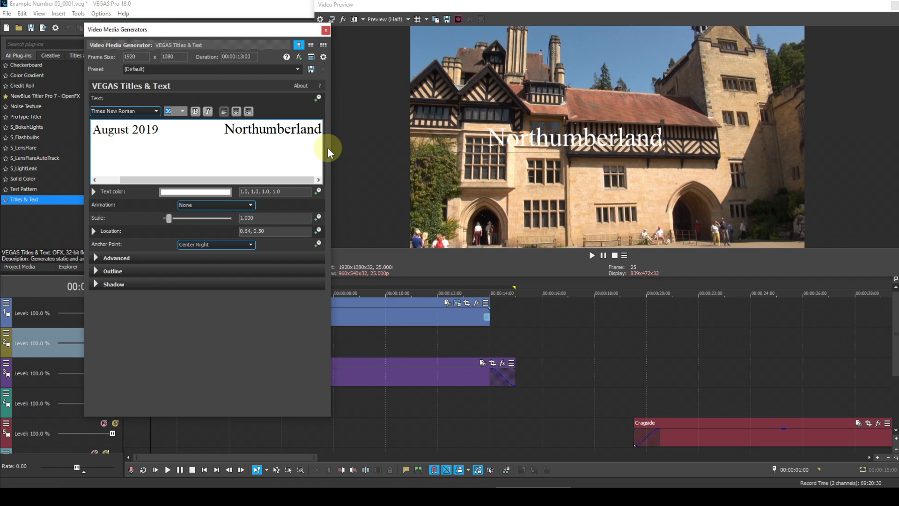
key("space")
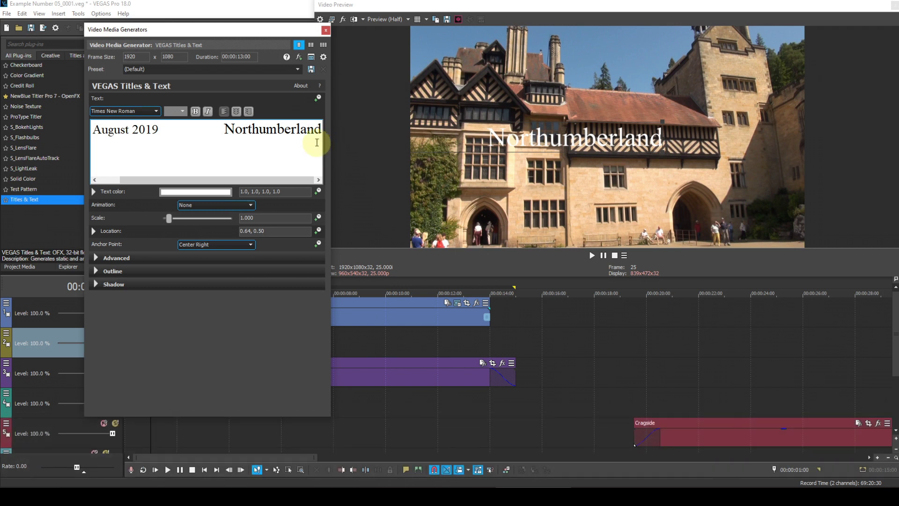
left_click(315, 130)
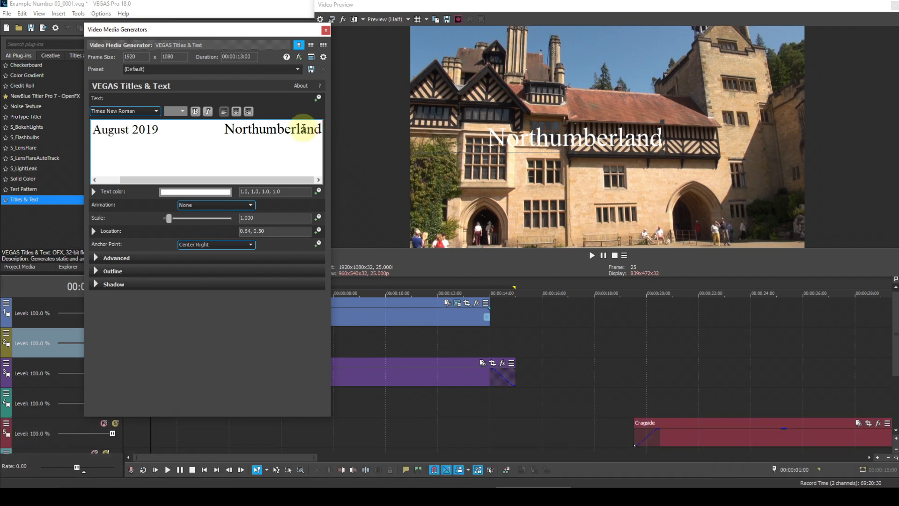
key("Right")
key("Right")
key("Right")
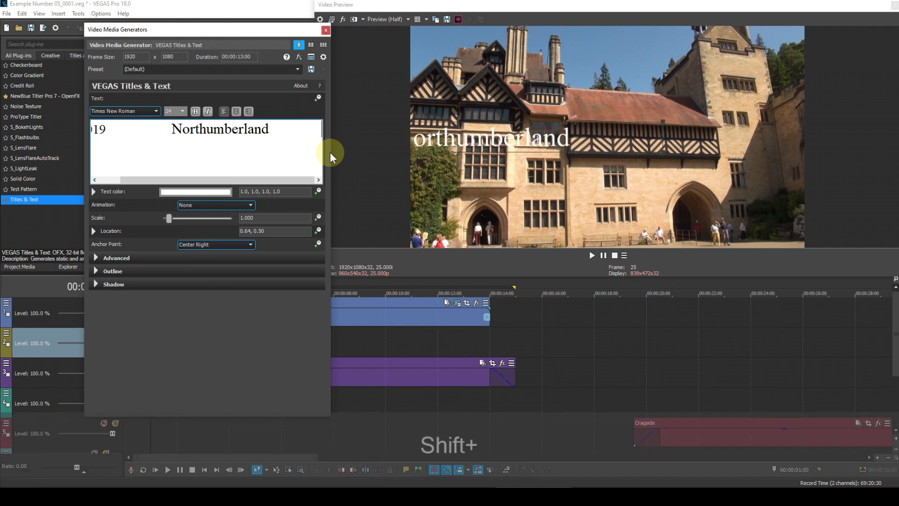
Step: Type 'Cragside' and set it and the spaces before it to size 36
type("Cragside")
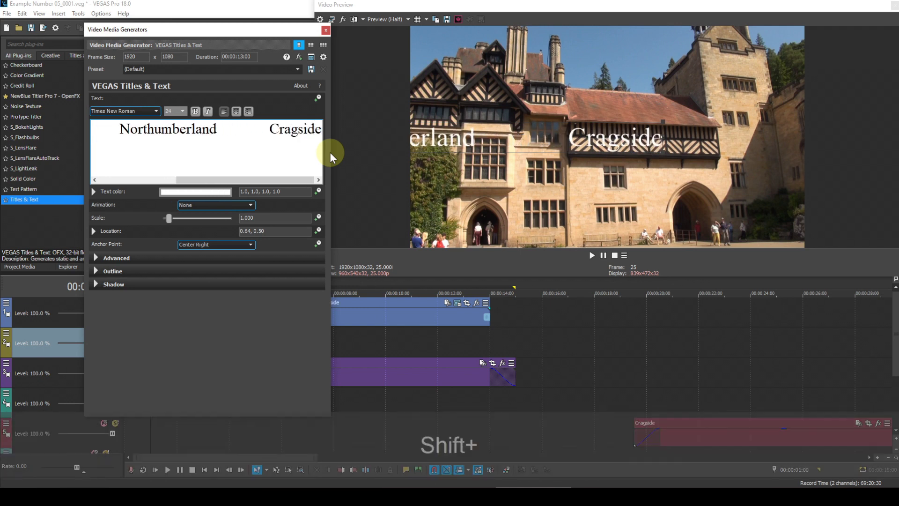
key("shift+Left")
key("shift+Left")
key("shift+Left")
key("shift+Left")
key("shift+Left")
key("shift+Left")
key("shift+Left")
key("shift+Left")
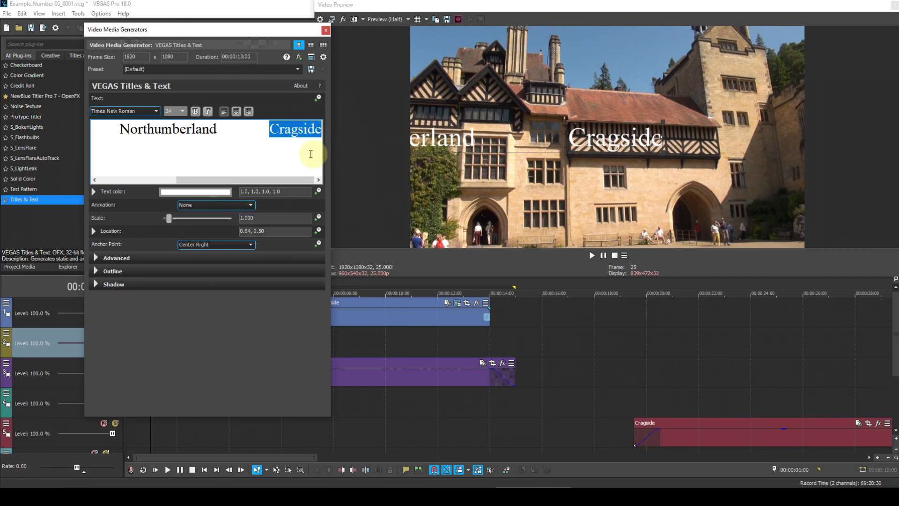
left_click(219, 131)
left_click_drag(219, 131, 315, 140)
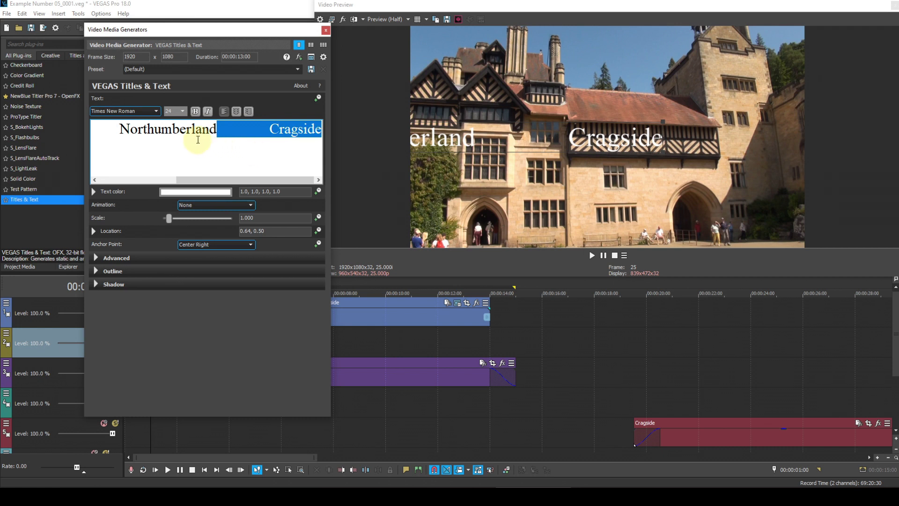
left_click(182, 111)
left_click(176, 175)
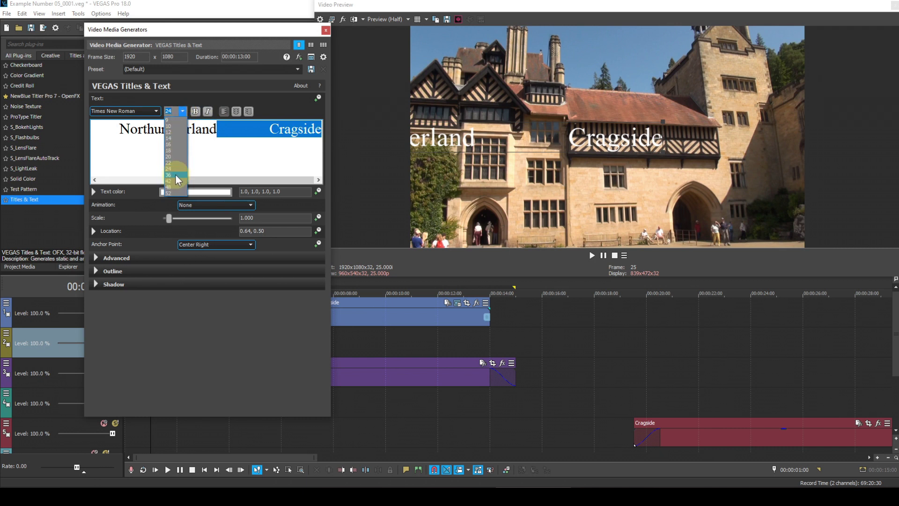
Step: Set the word Cragside in the Manorly font
left_click(247, 135)
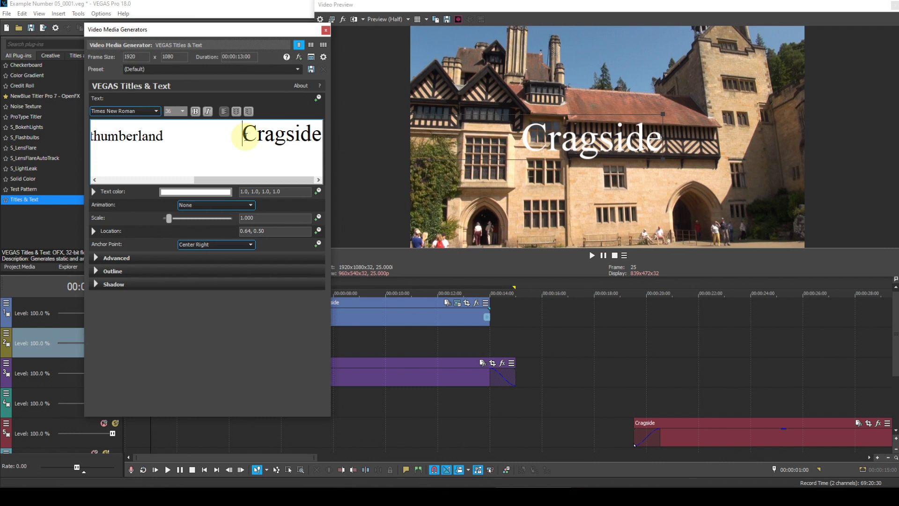
left_click_drag(242, 136, 328, 135)
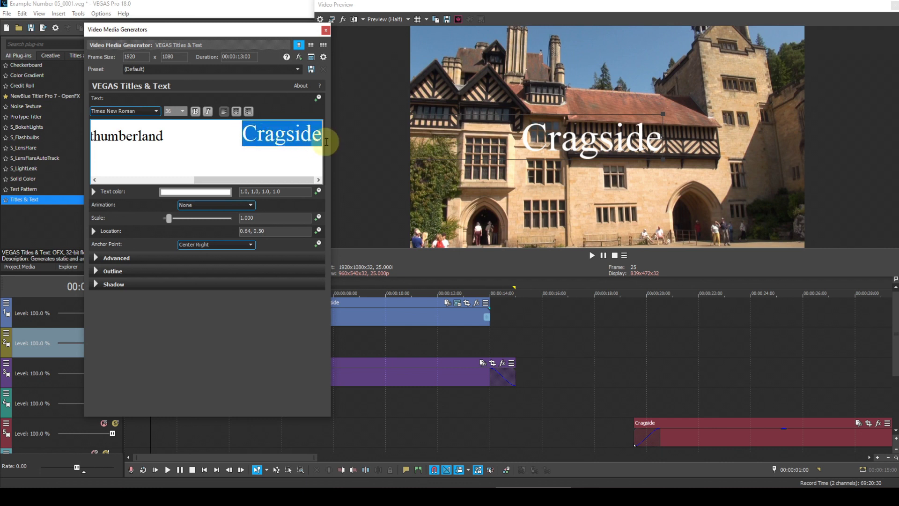
left_click(155, 111)
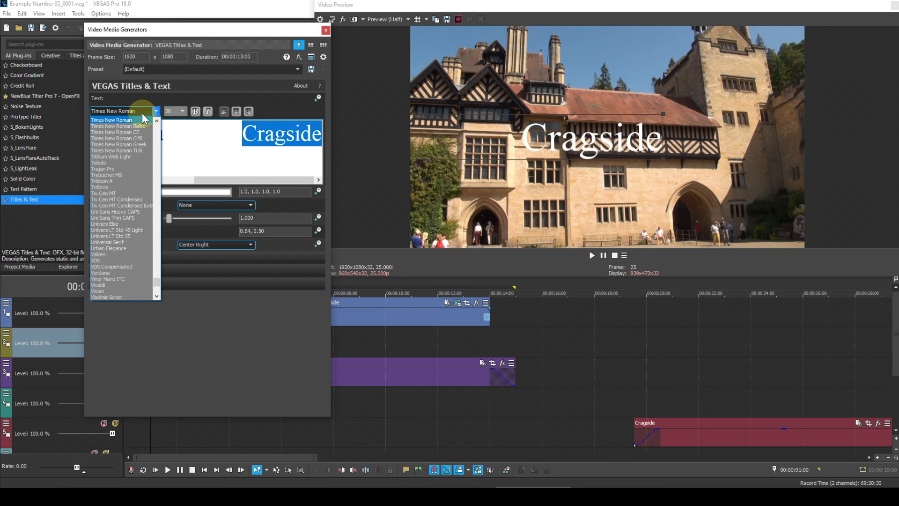
key("shift+m")
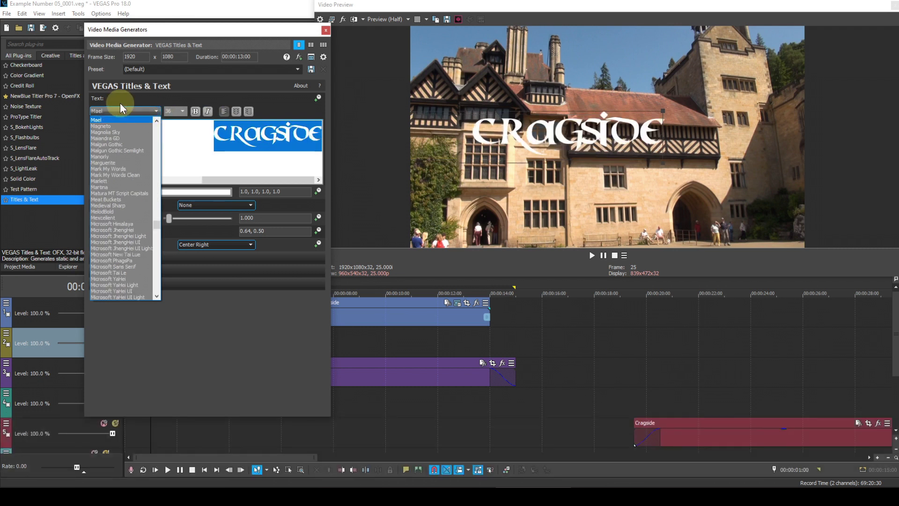
left_click(107, 156)
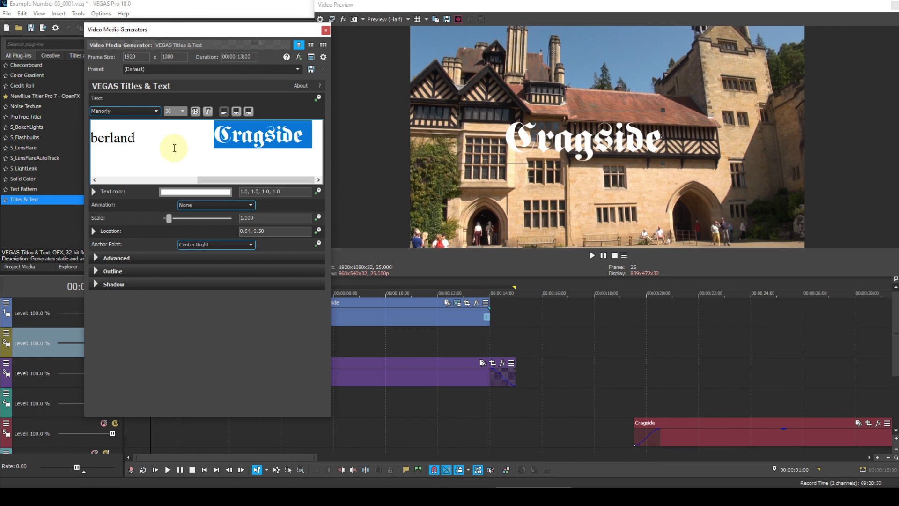
left_click(161, 141)
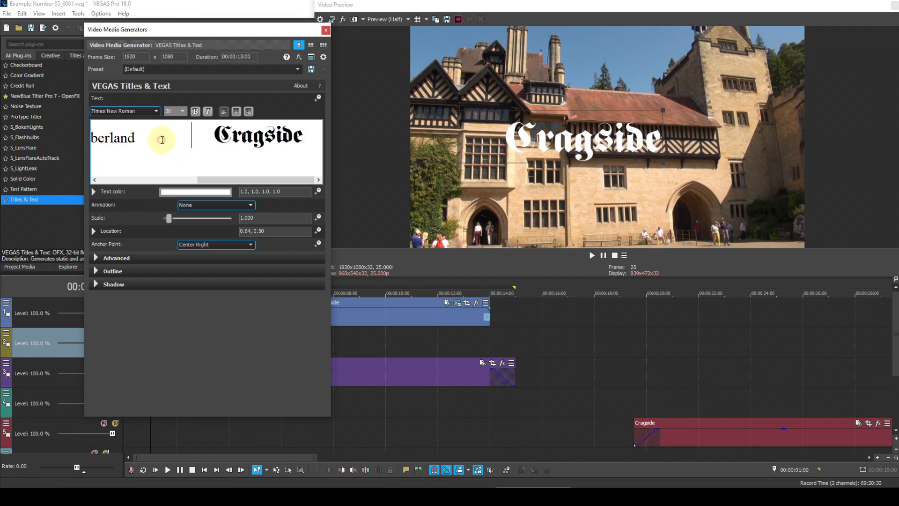
Step: Step the caret through the spaces between Northumberland and Cragside
left_click(189, 138)
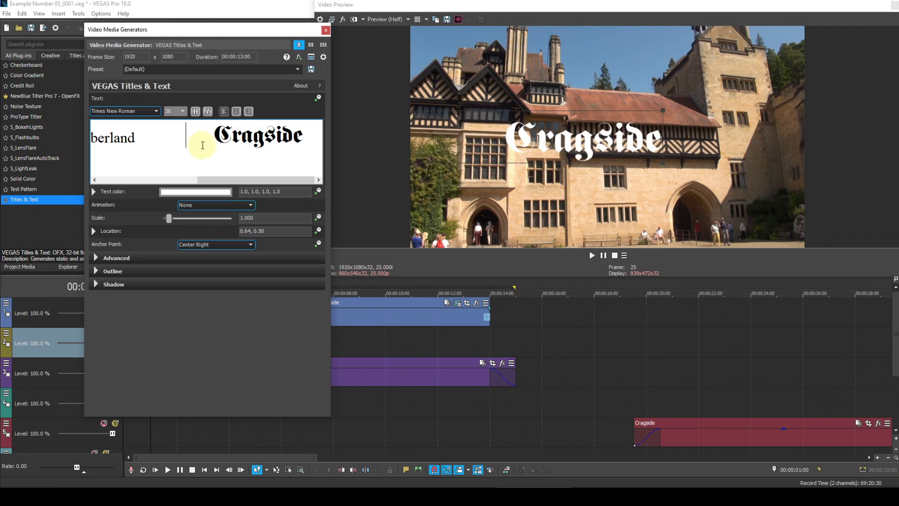
left_click(165, 153)
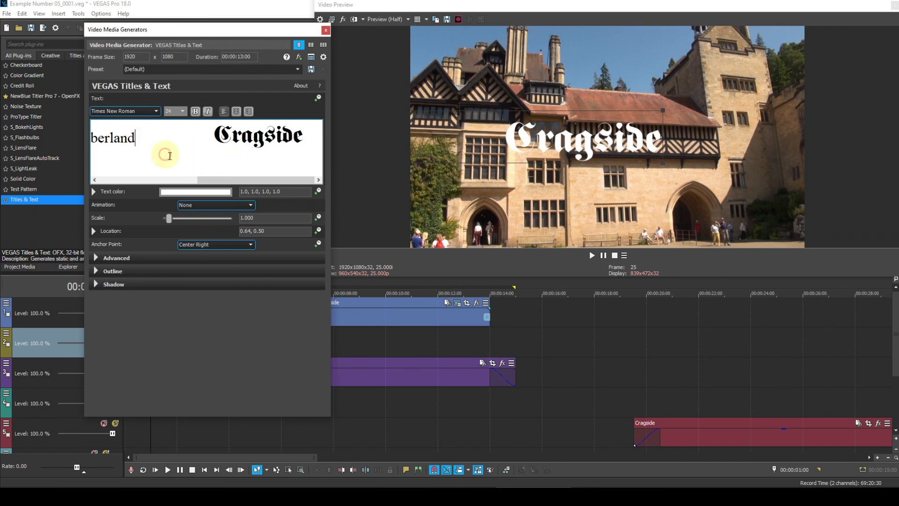
key("Right")
key("Right")
key("Right")
key("Right")
key("Right")
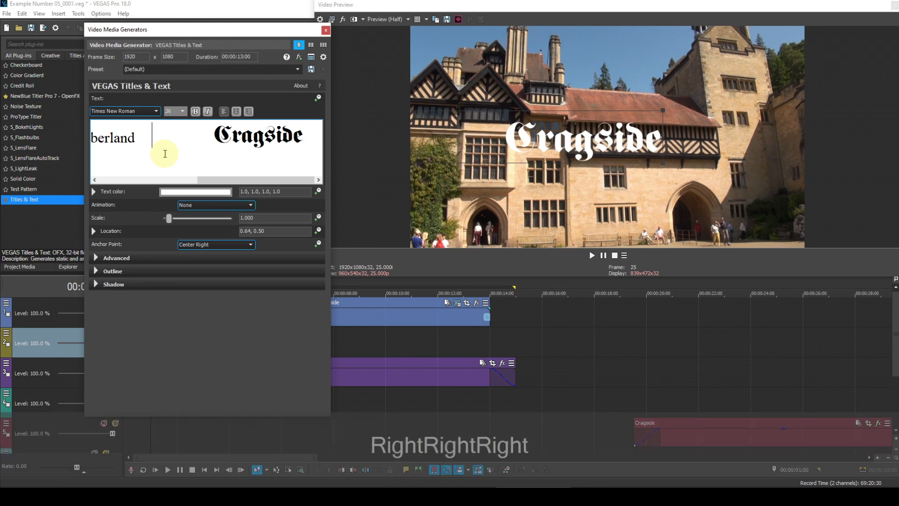
key("Left")
key("Left")
key("Left")
key("Left")
key("Left")
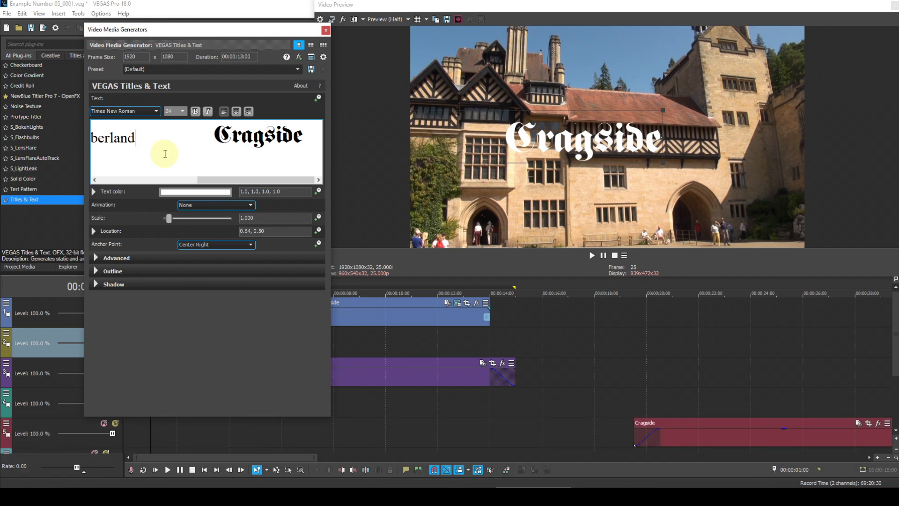
key("Right")
key("Left")
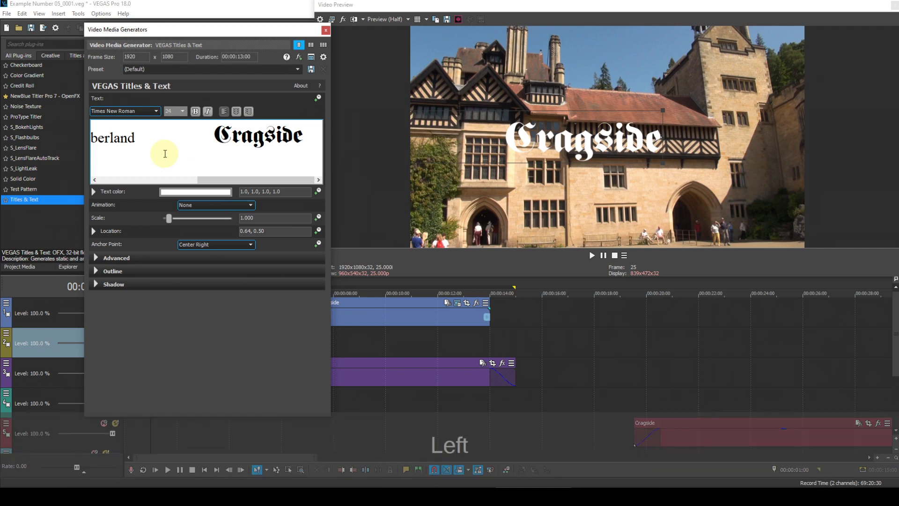
key("shift+Right")
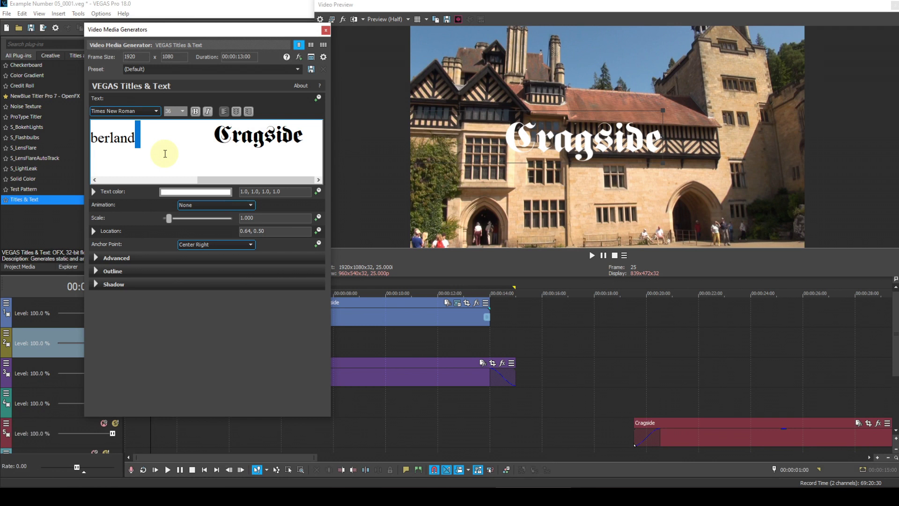
key("Left")
key("Right")
key("Right")
key("Right")
key("Right")
key("Right")
key("Right")
key("Right")
key("Right")
key("Right")
key("Right")
key("Right")
key("Right")
key("Right")
key("Right")
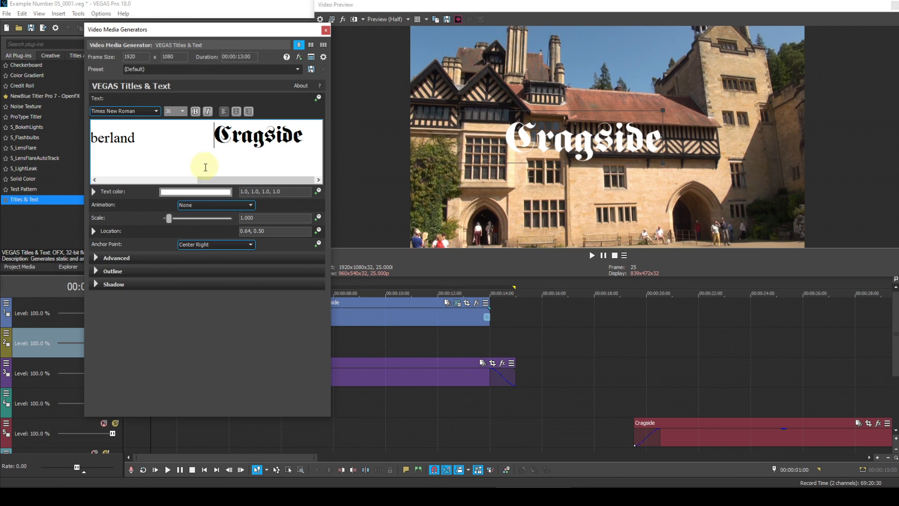
Step: Turn the title text yellow
left_click(213, 193)
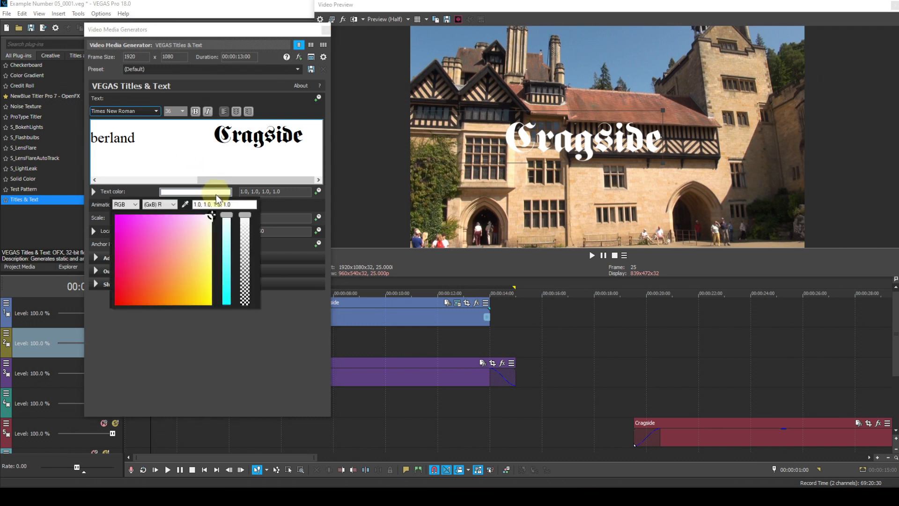
left_click_drag(211, 214, 213, 308)
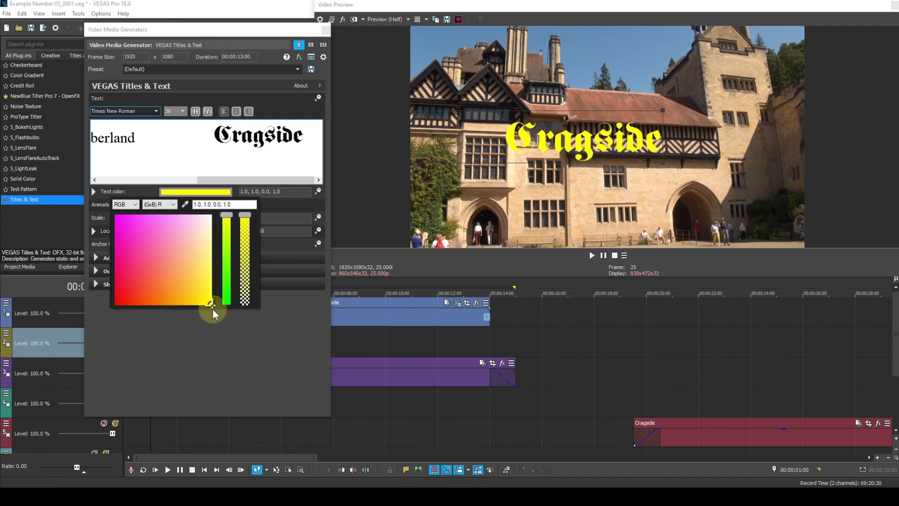
left_click(299, 201)
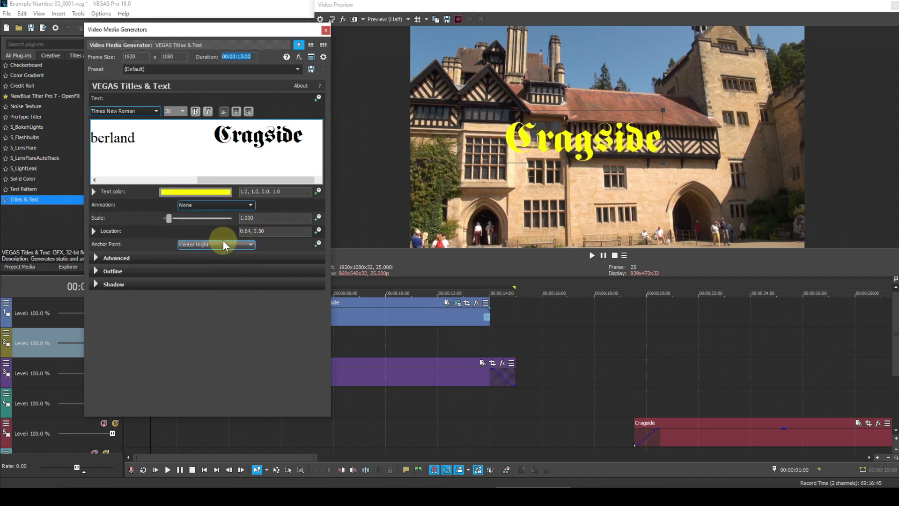
Step: Give the title text a black outline of width 4.000
left_click(95, 271)
left_click(96, 271)
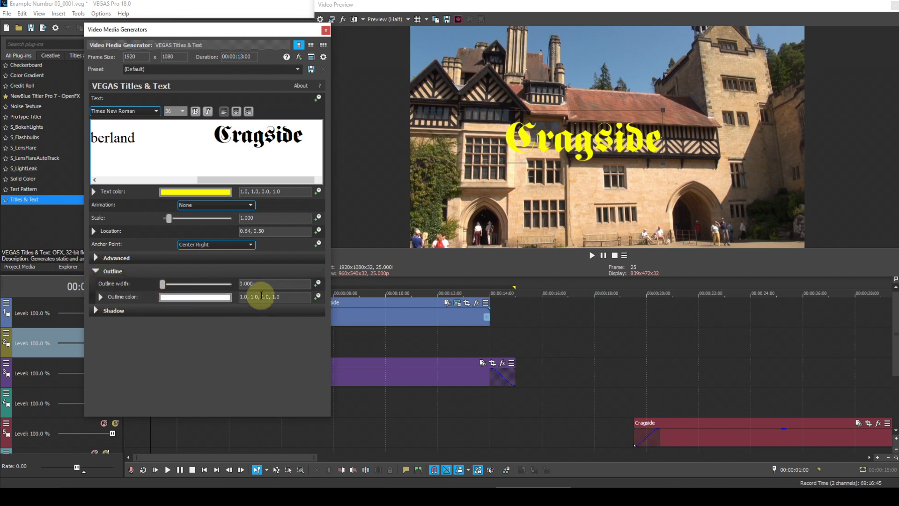
left_click(234, 283)
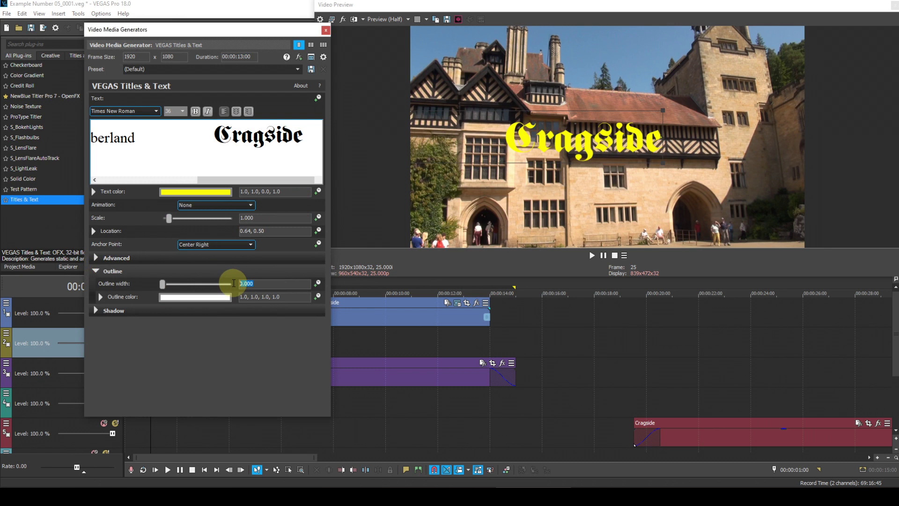
type("4")
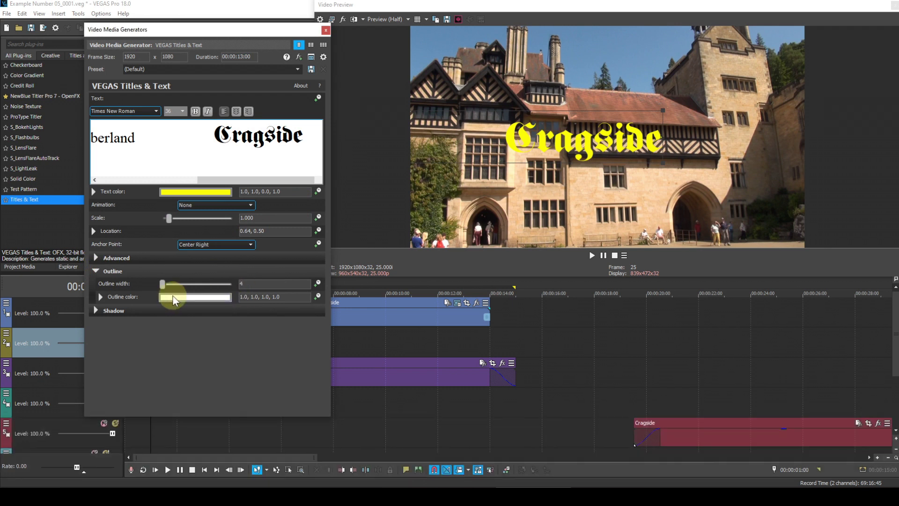
left_click(173, 298)
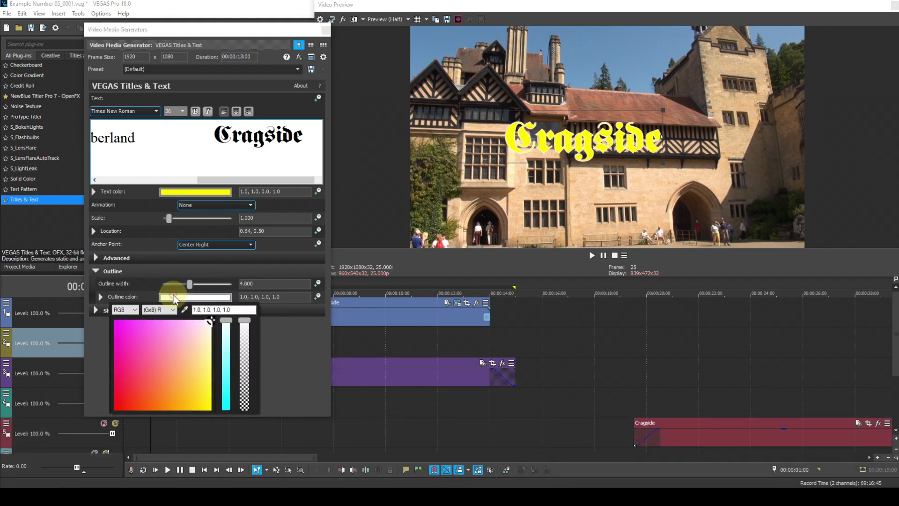
left_click(119, 310)
left_click(121, 318)
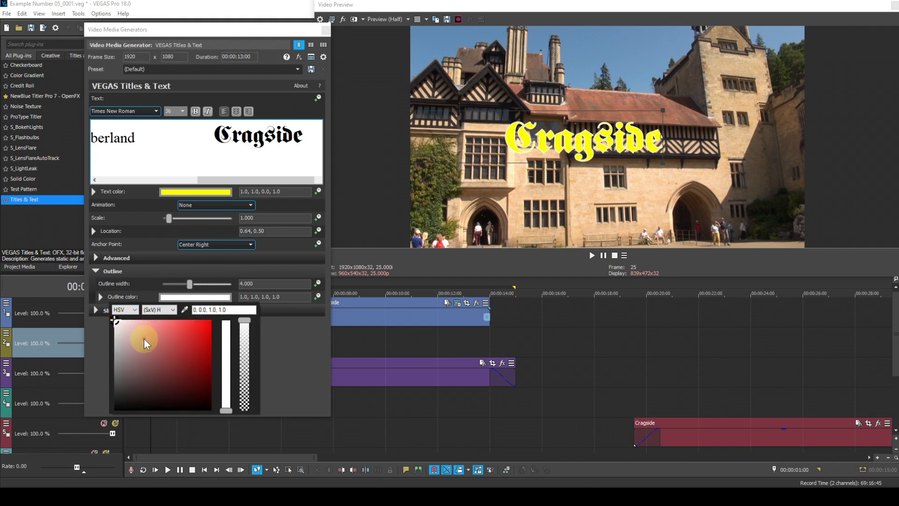
left_click_drag(115, 320, 114, 408)
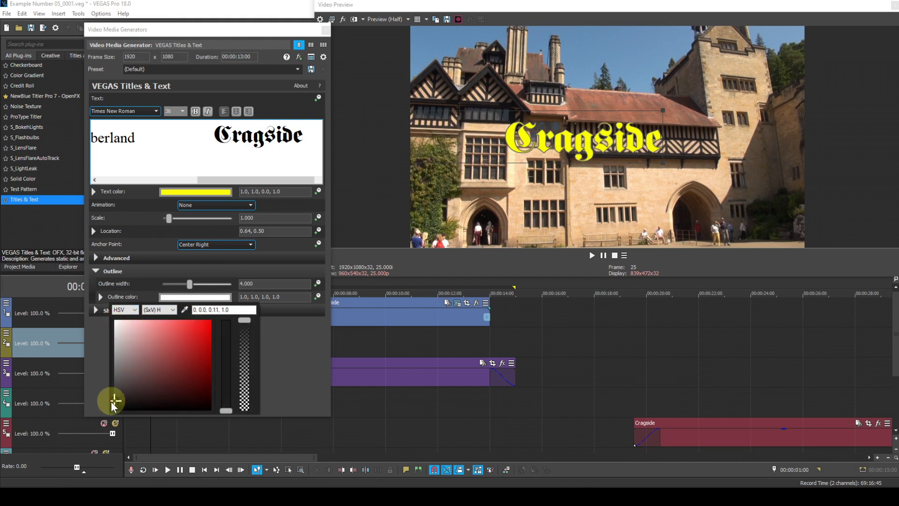
left_click(291, 350)
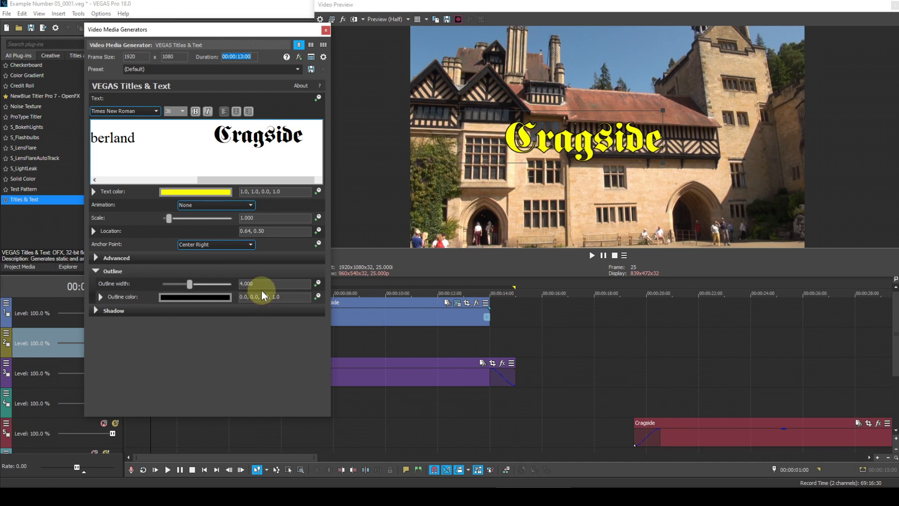
left_click_drag(218, 183, 103, 178)
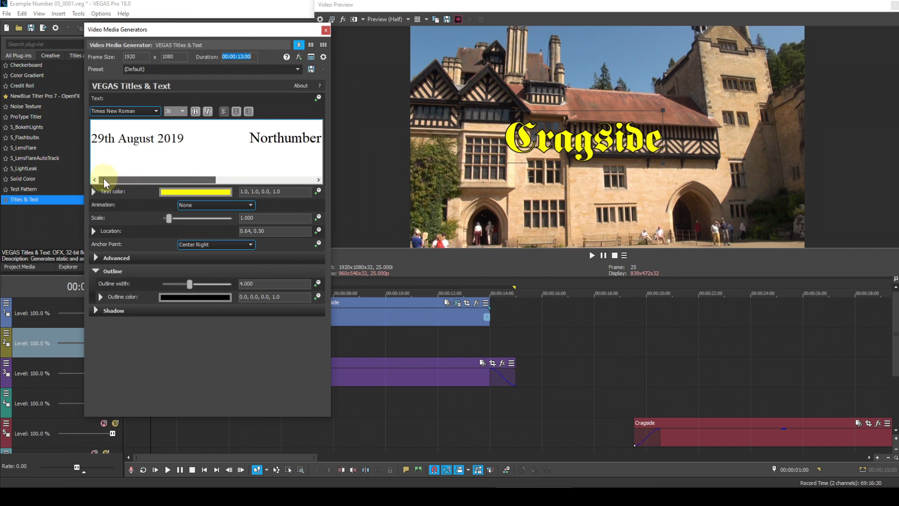
left_click(190, 137)
left_click(275, 138)
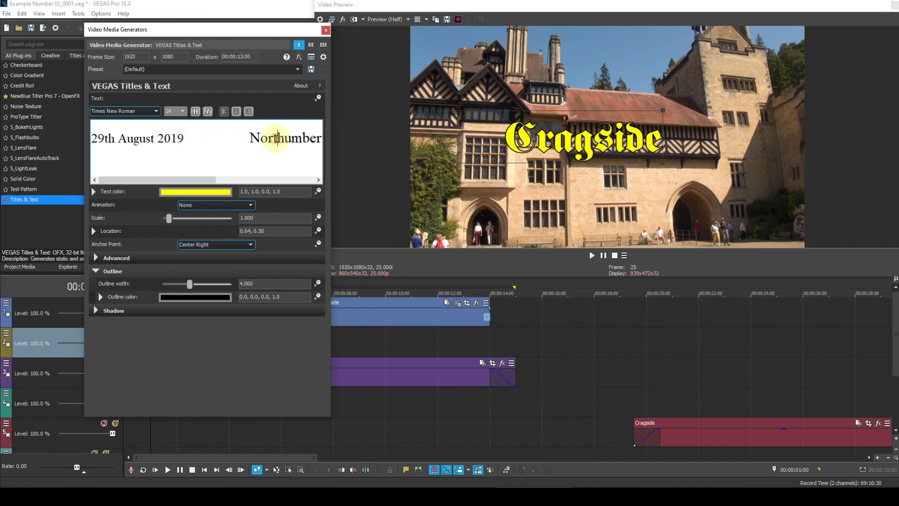
left_click(187, 138)
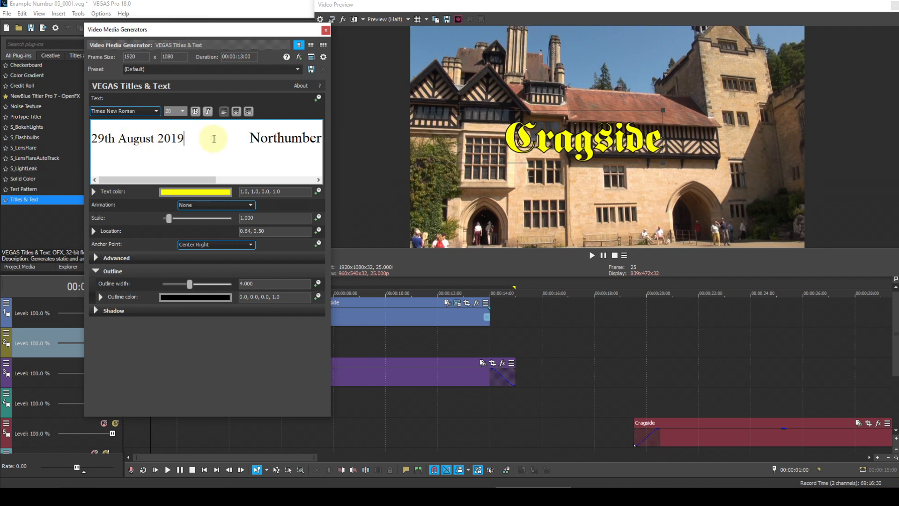
key("Right")
key("Right")
key("Right")
key("Right")
key("Right")
key("Right")
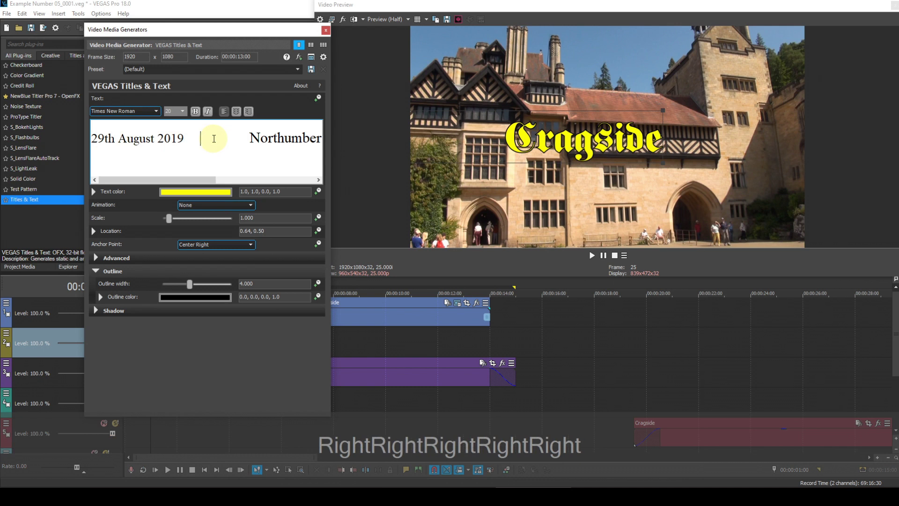
key("Right")
key("Right")
key("Right")
key("Right")
key("Right")
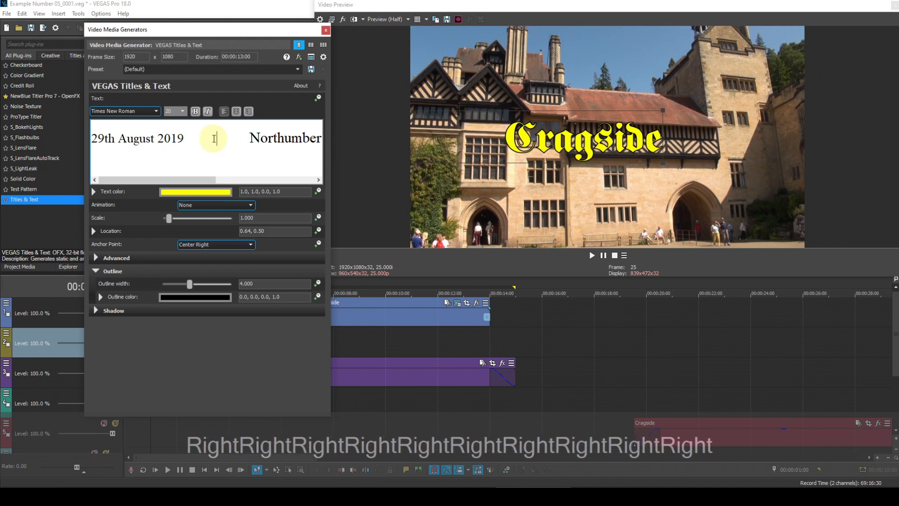
key("Right")
key("Right")
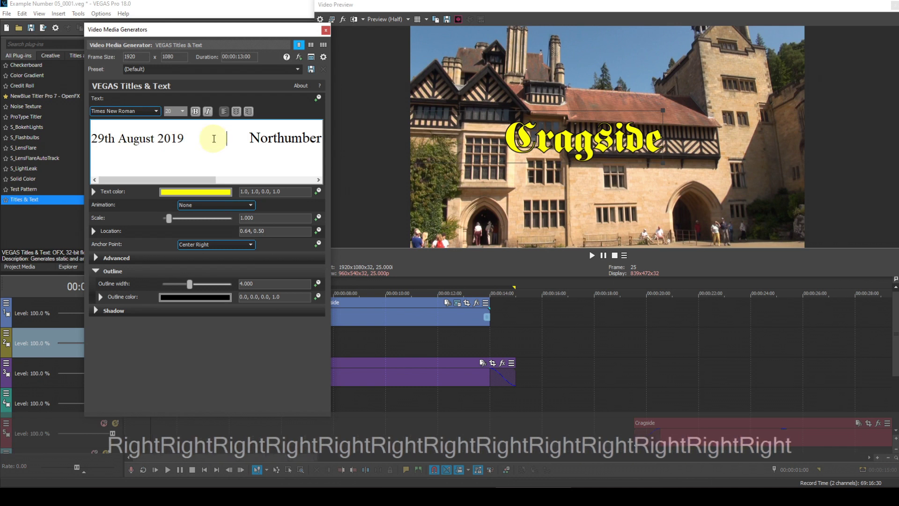
key("Right")
key("Right")
key("Right")
key("Right")
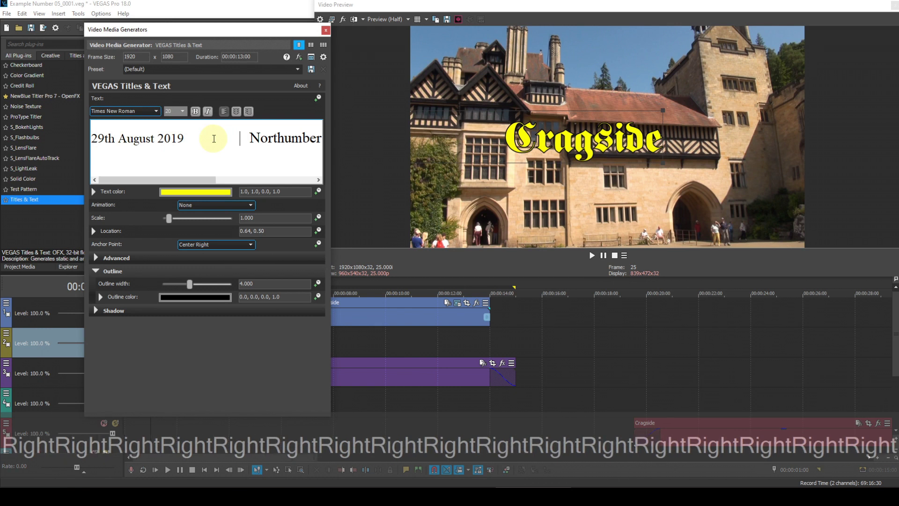
key("Right")
key("Right")
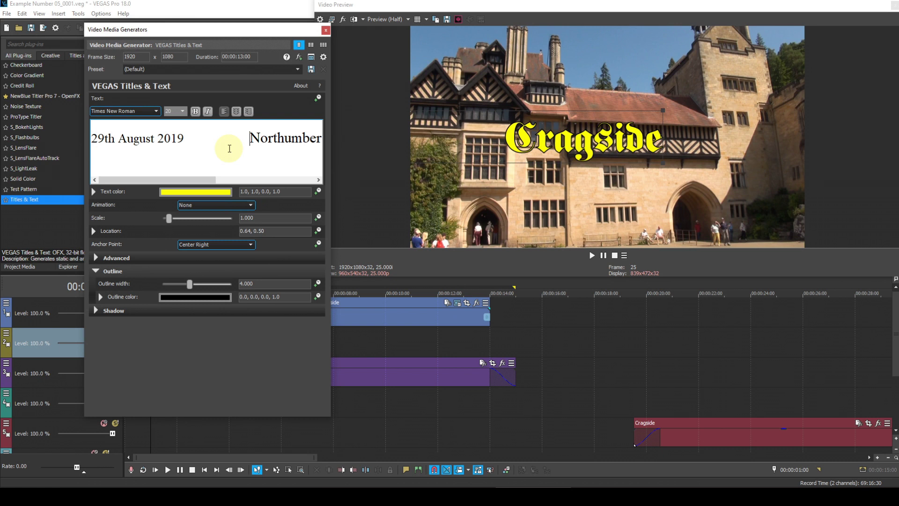
Step: Set the anchor point to Center and turn on keyframe animation for Location
left_click(253, 245)
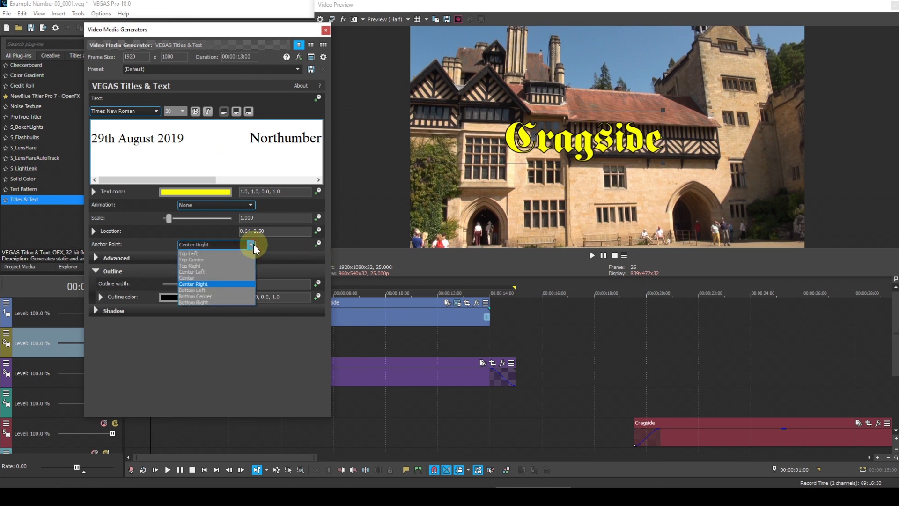
left_click(201, 276)
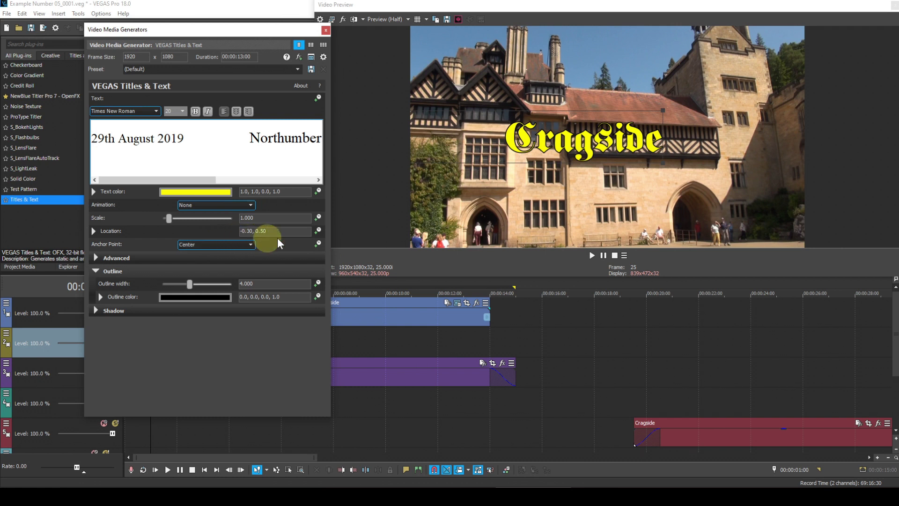
left_click(319, 230)
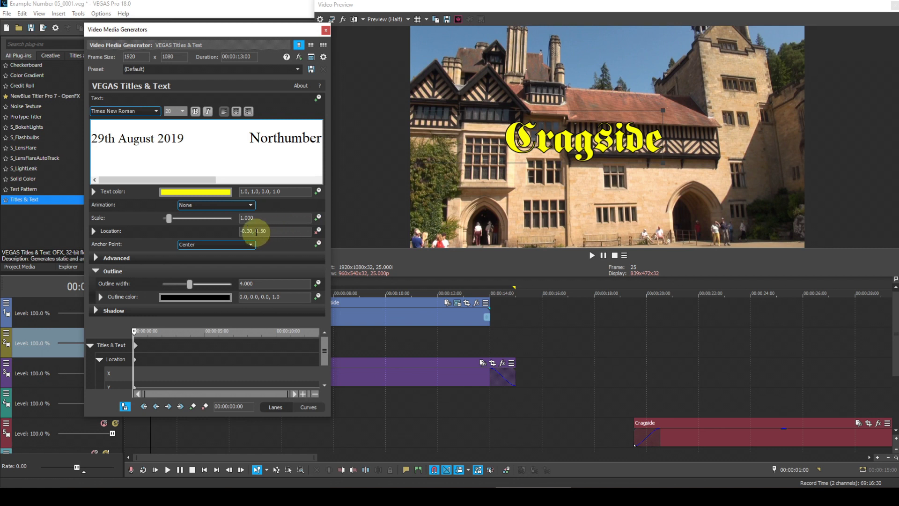
Step: Set the title's starting location to -1.00, 0.18 and step the time forward
left_click_drag(257, 231, 234, 236)
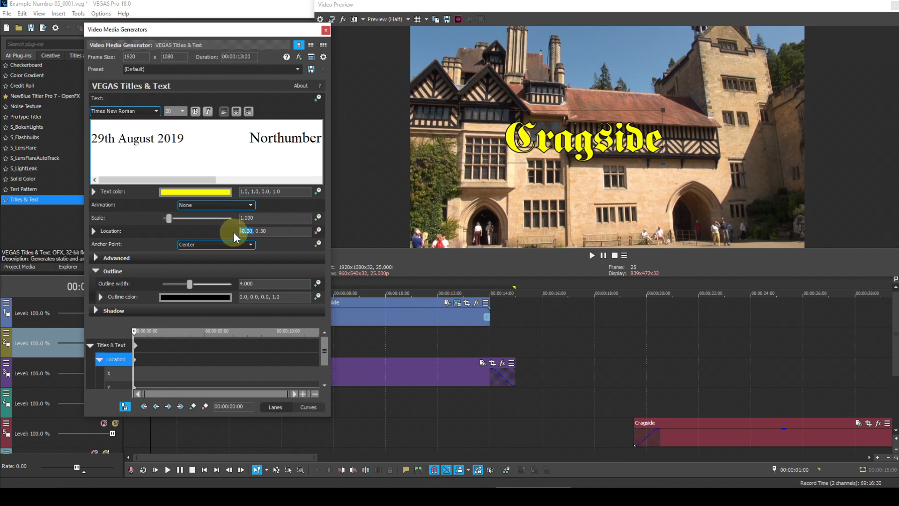
type("-1")
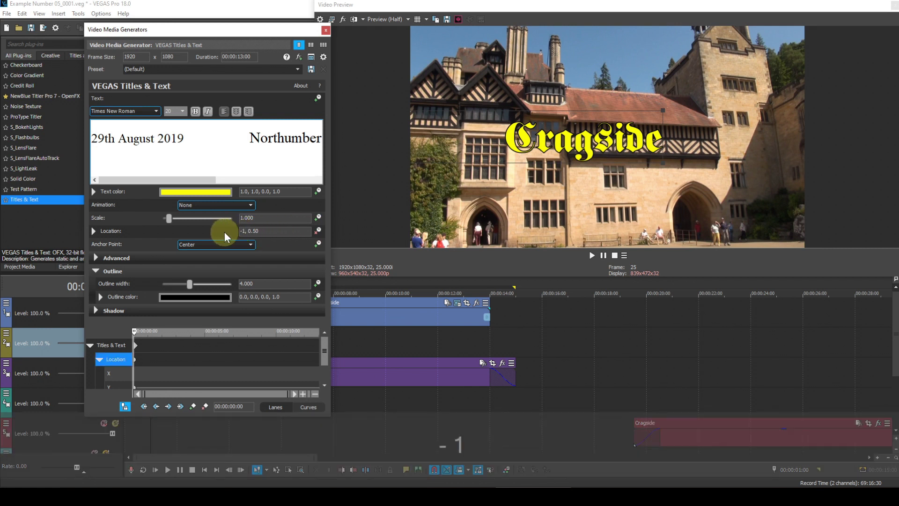
key("Return")
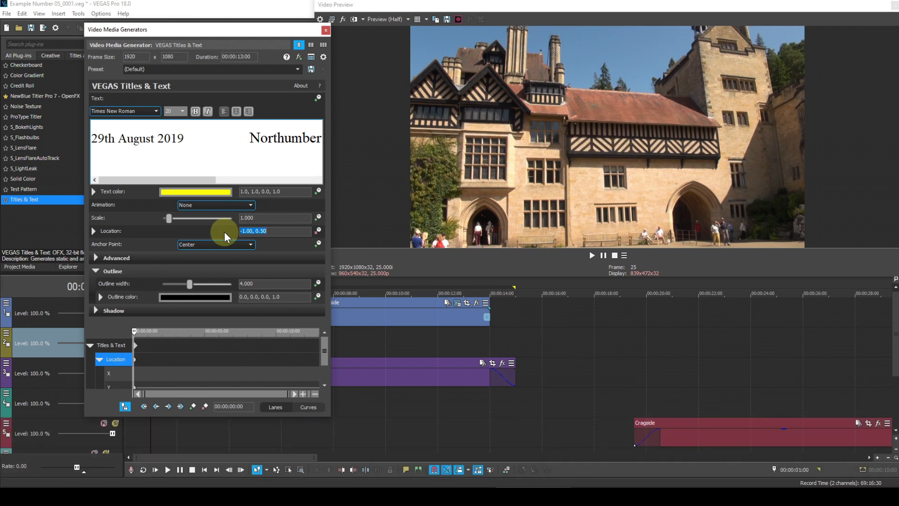
left_click(275, 232)
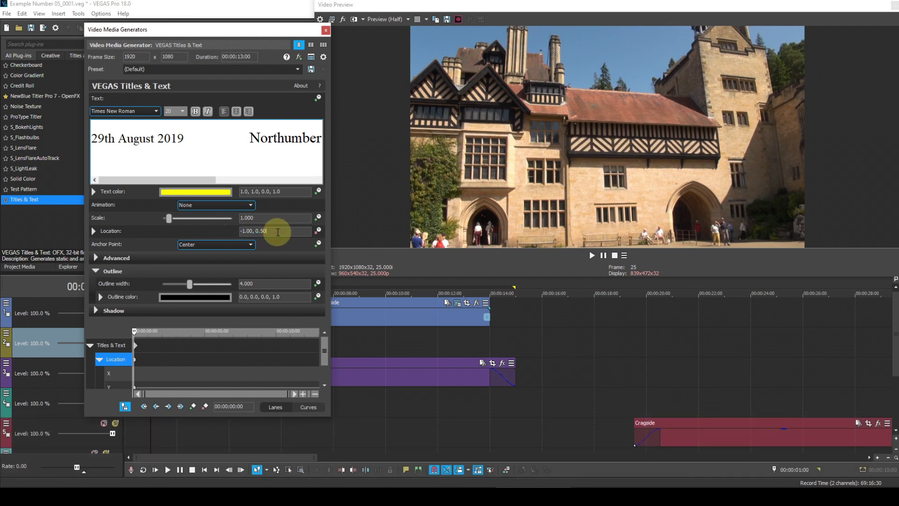
key("BackSpace")
key("BackSpace")
type("128")
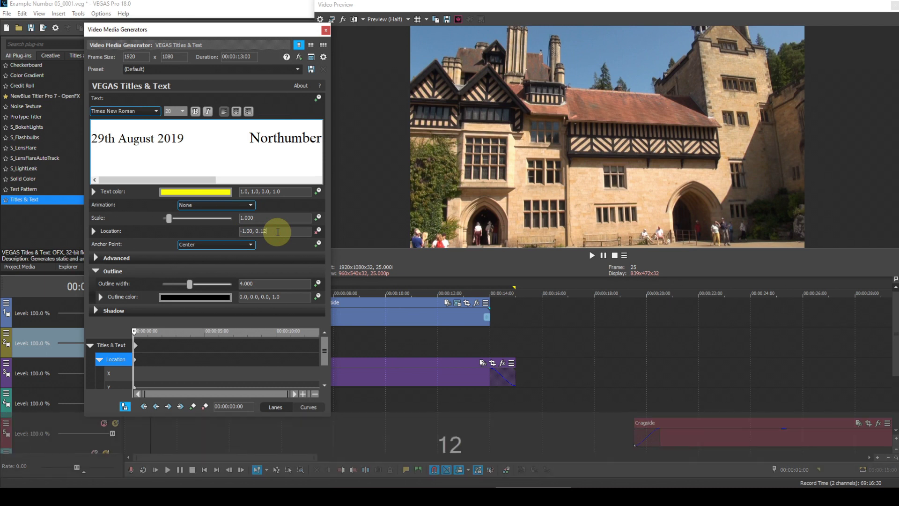
key("BackSpace")
key("BackSpace")
type("8")
key("Return")
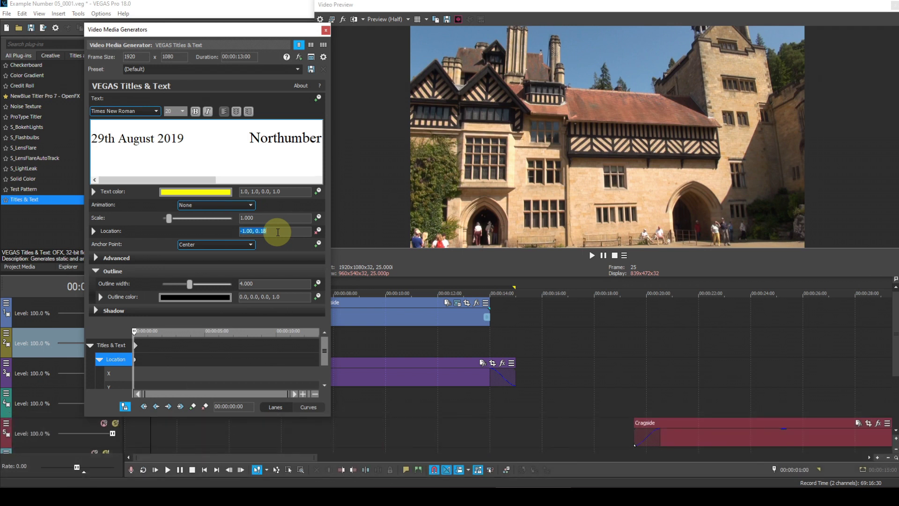
left_click(117, 333)
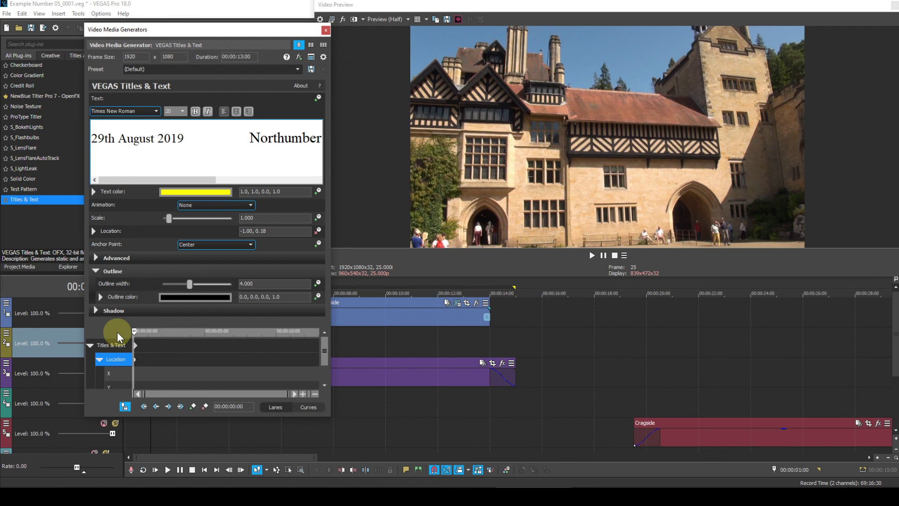
key("Right")
key("Right")
key("Right")
key("Right")
key("Right")
key("Right")
key("Right")
key("Right")
key("Right")
key("Right")
key("Right")
key("Right")
key("Right")
key("Right")
key("Right")
key("Right")
key("Right")
key("Right")
key("Right")
key("Right")
key("Right")
key("Right")
key("Right")
key("Right")
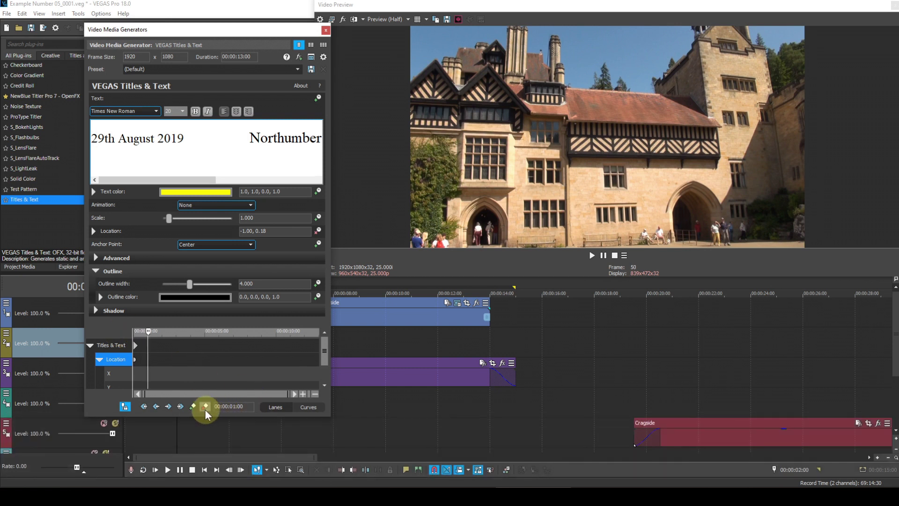
Step: Add a location keyframe placing the title at -0.25, 0.18
left_click(193, 406)
left_click(254, 230)
key("BackSpace")
key("BackSpace")
key("BackSpace")
key("BackSpace")
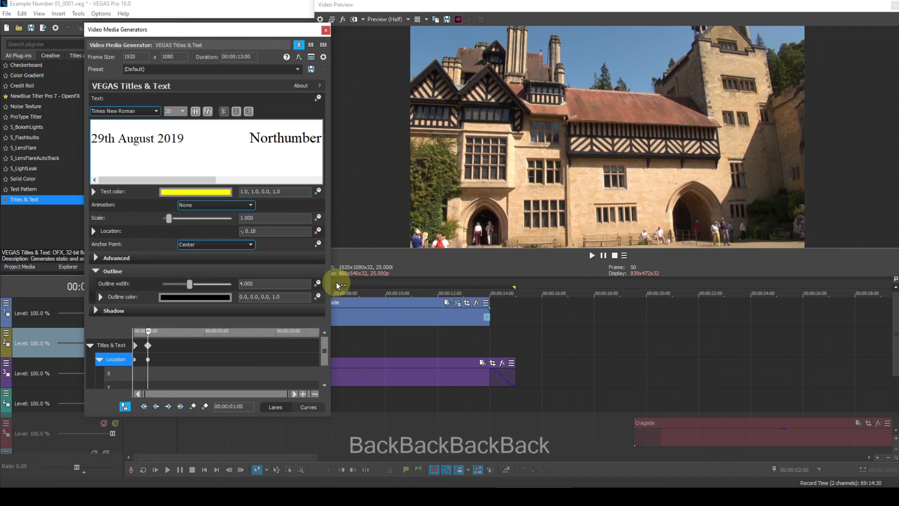
type(".25")
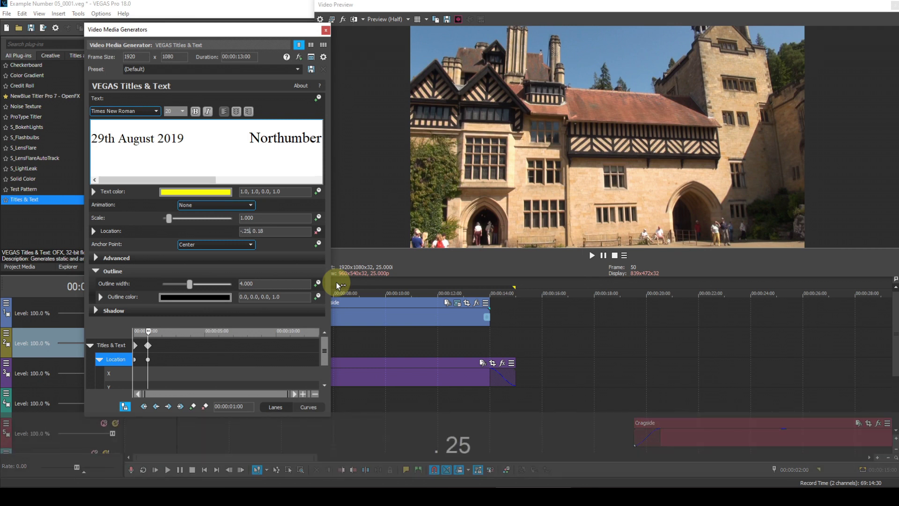
key("Return")
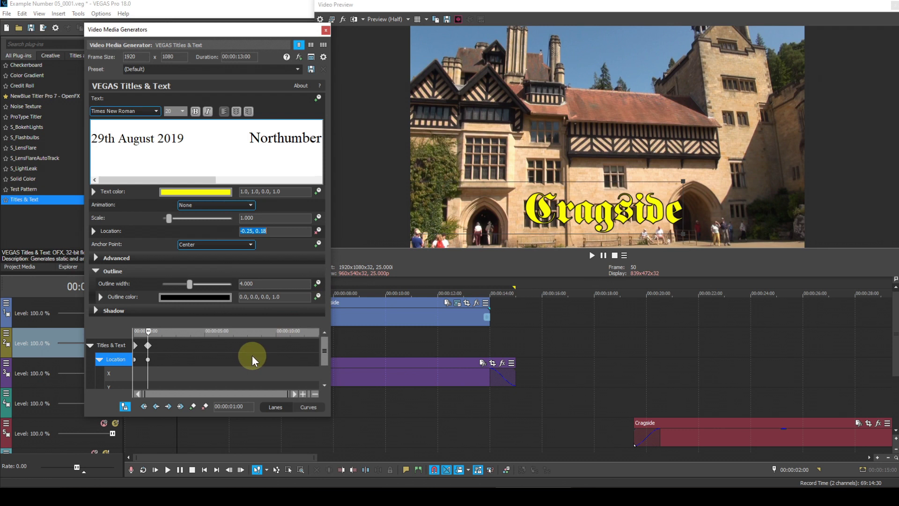
Step: Add a keyframe at four seconds, then advance the time to 00:00:05:00
left_click(190, 340)
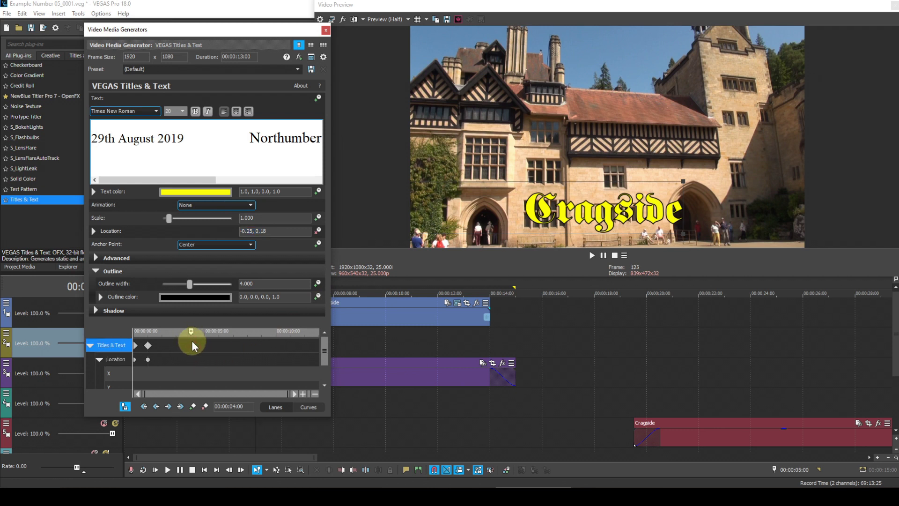
left_click(193, 406)
key("Right")
key("Right")
key("Right")
key("Right")
key("Right")
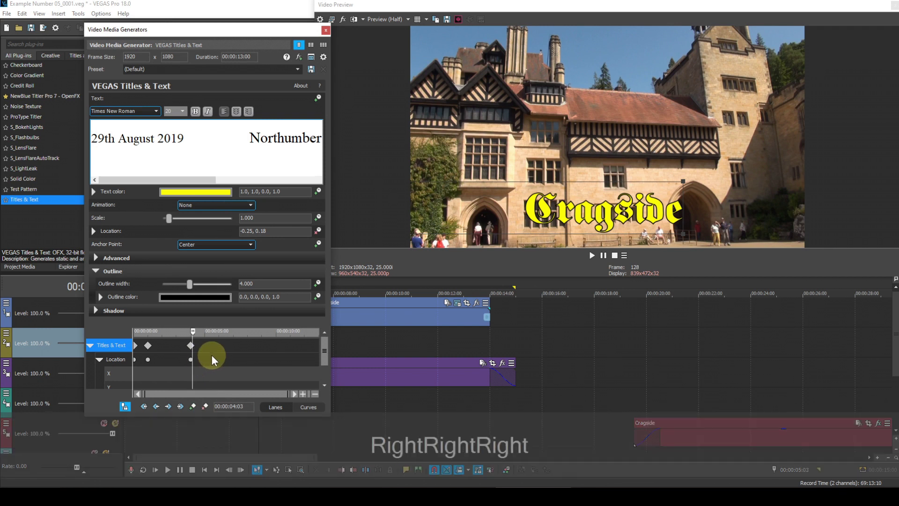
key("Right")
key("Right")
key("Right")
key("Right")
key("Right")
key("Right")
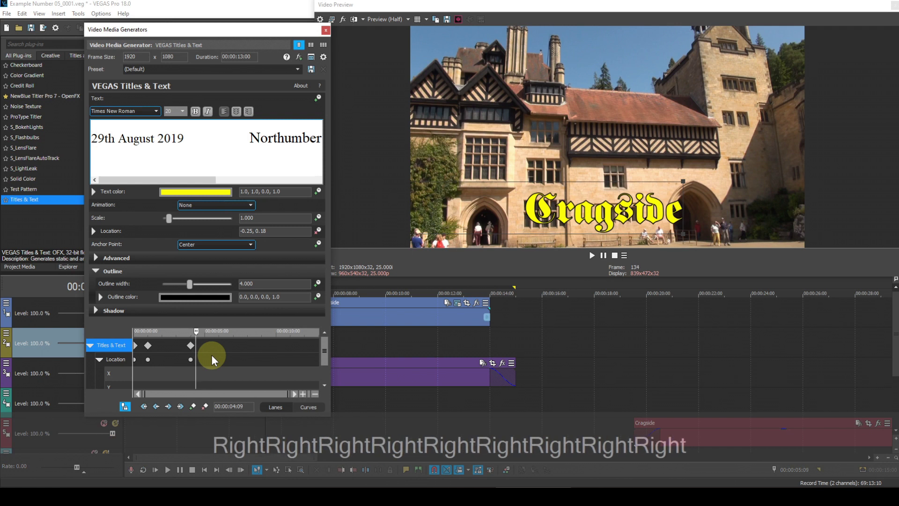
key("Right")
key("Right")
key("Right")
key("Right")
key("Right")
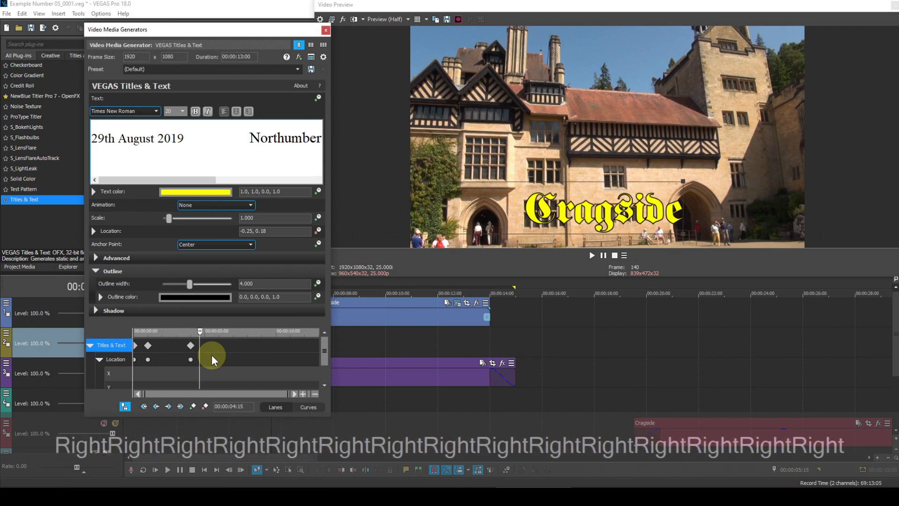
key("Right")
key("Right")
key("Right")
key("Right")
key("Right")
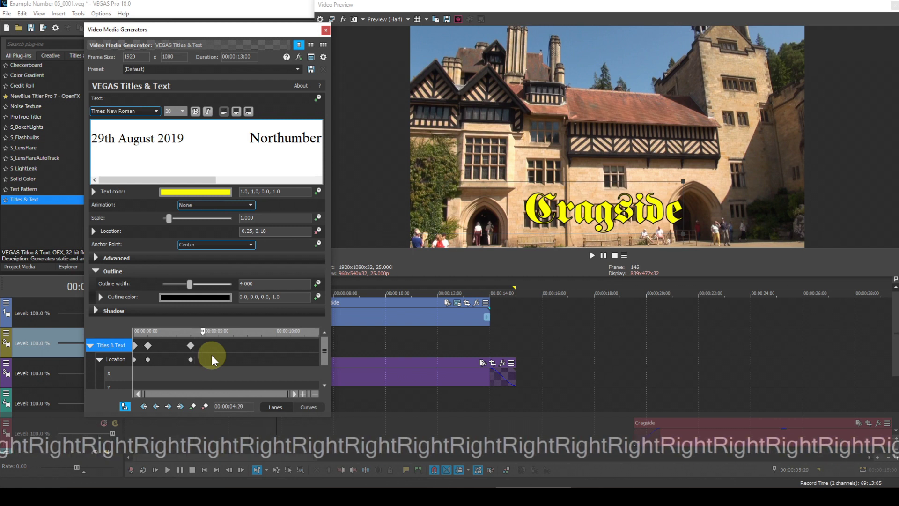
key("Right")
key("Right")
key("Right")
key("Right")
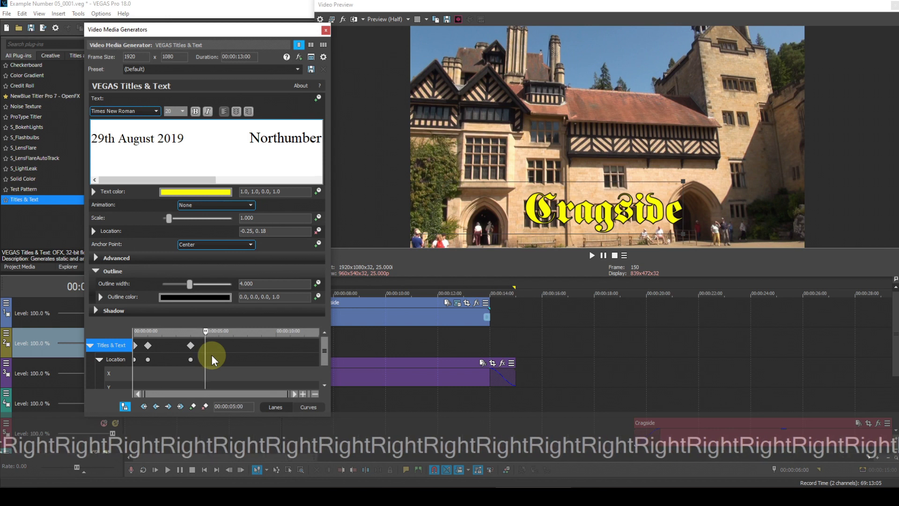
Step: Add a Location keyframe at 00:00:05:00 set to 0.52, 0.18, then move the time cursor to 8 seconds
left_click(194, 407)
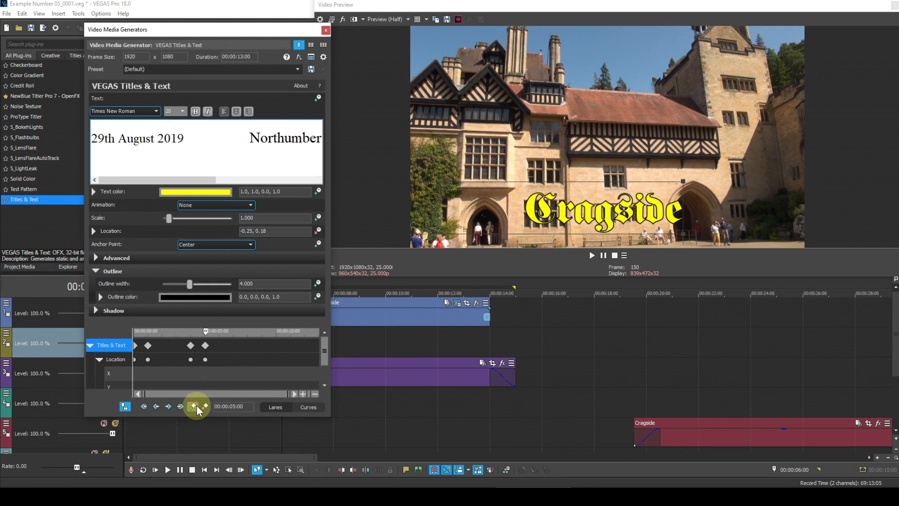
left_click(253, 231)
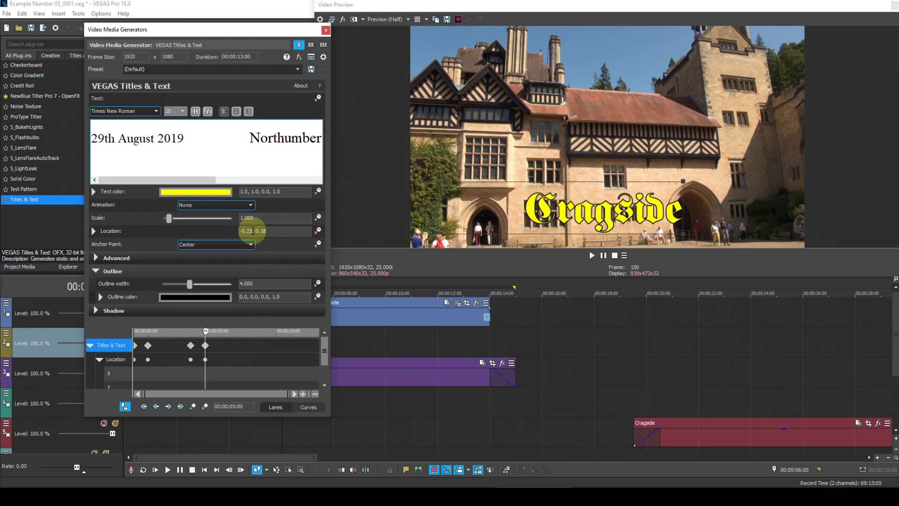
key("BackSpace")
key("BackSpace")
key("BackSpace")
key("BackSpace")
key("BackSpace")
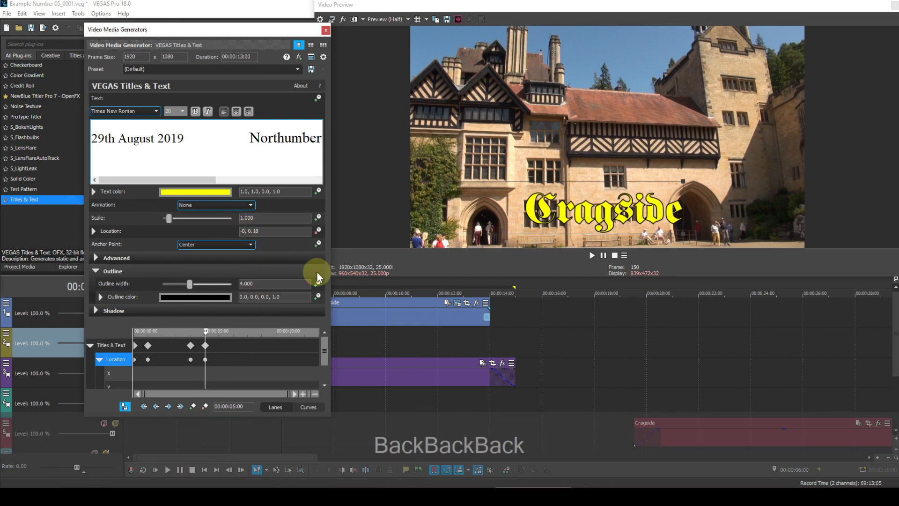
type(".52")
key("Return")
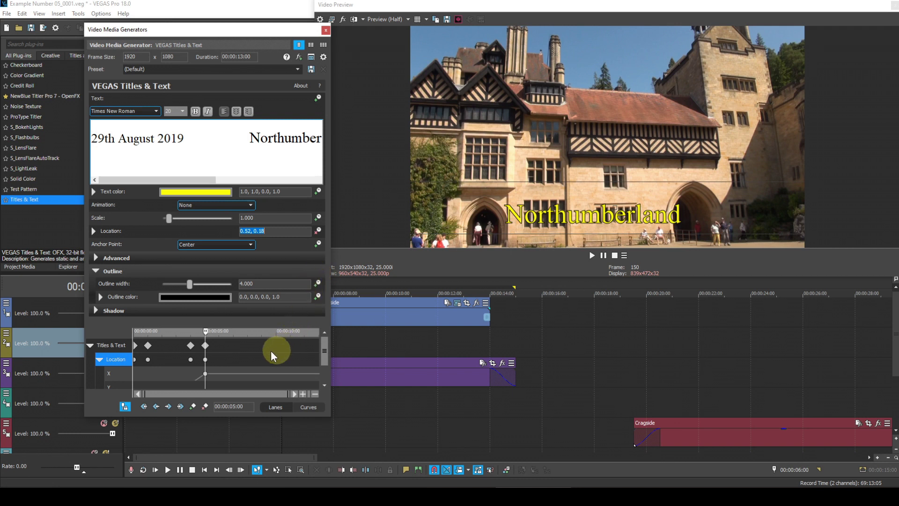
left_click(247, 342)
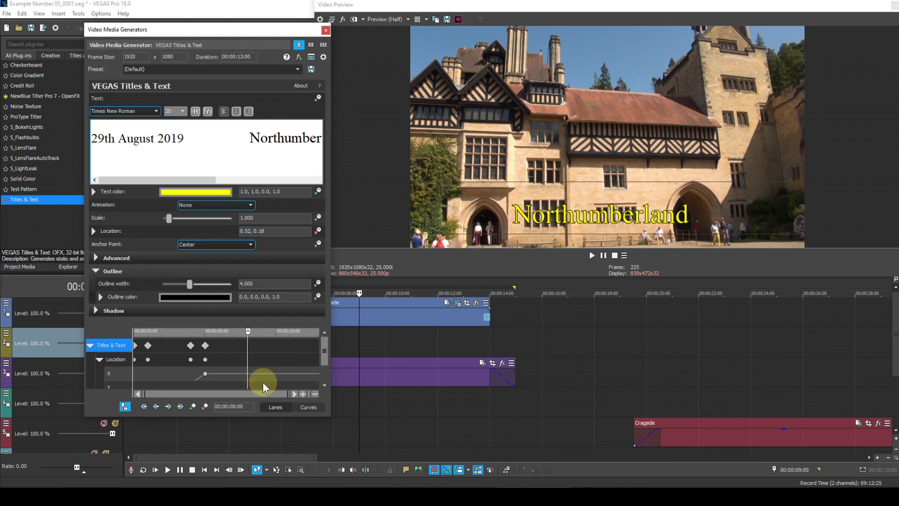
Step: Add Location keyframes at 00:00:08:00 and 00:00:09:00, both holding 0.52, 0.18
left_click(194, 407)
key("Right")
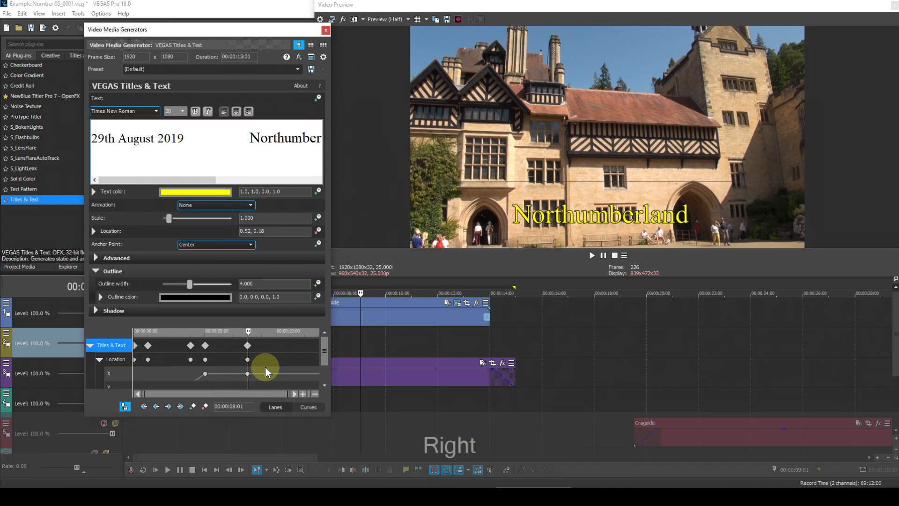
key("Right")
key("Right")
key("Right")
key("Right")
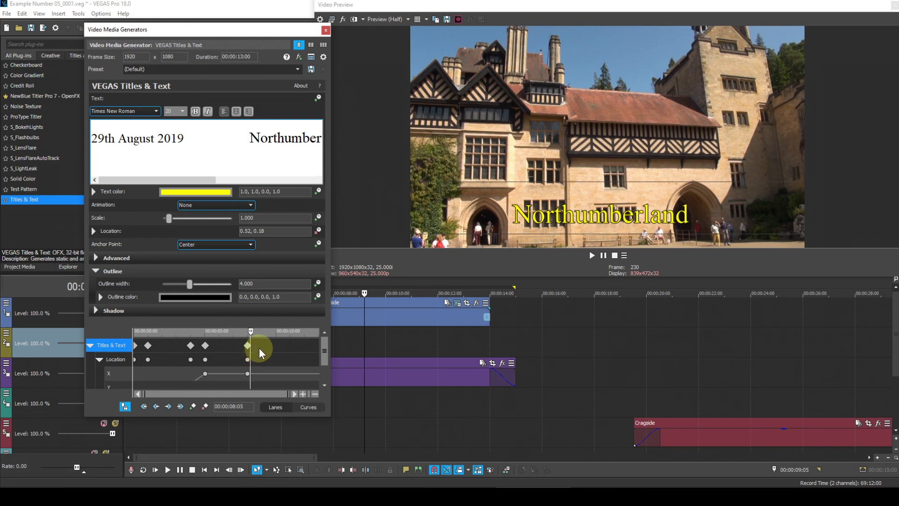
left_click(260, 345)
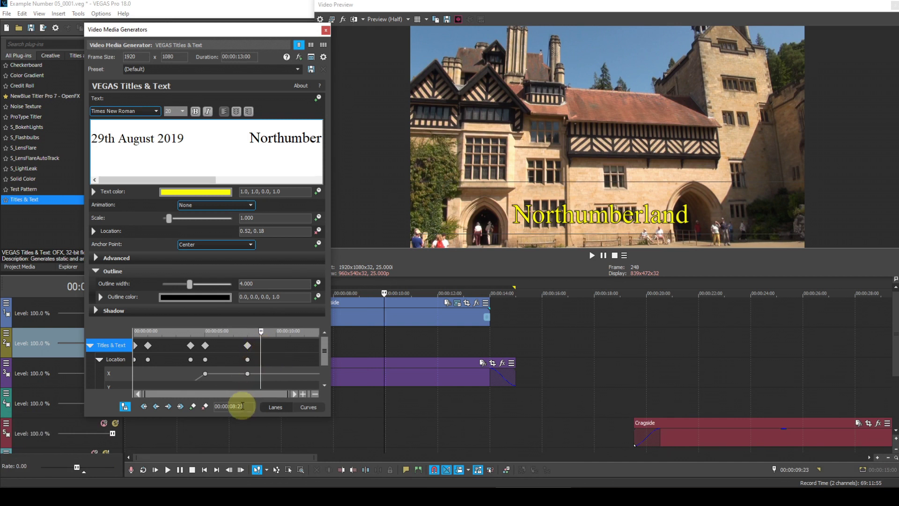
key("Right")
key("Right")
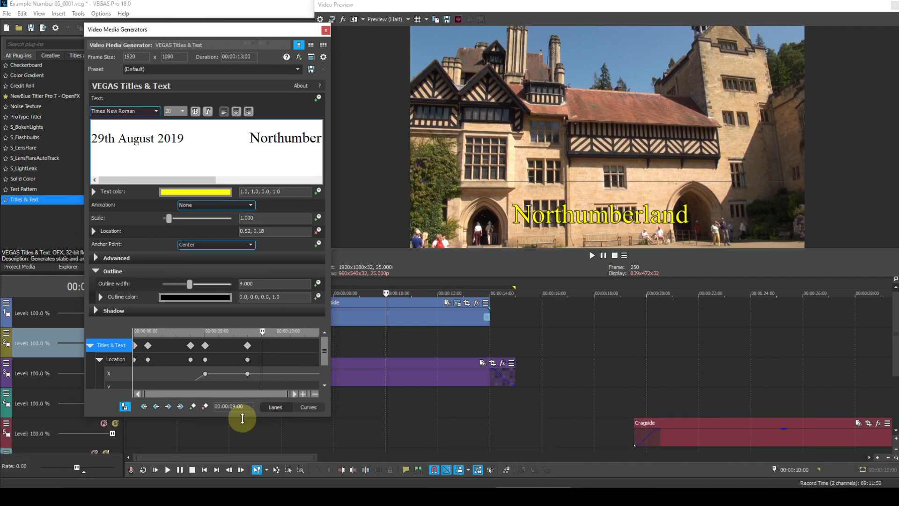
left_click(194, 407)
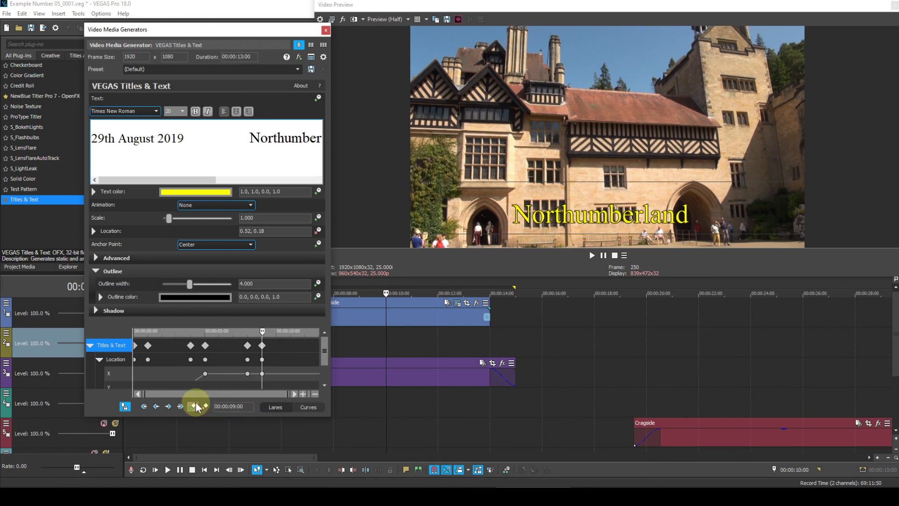
Step: Change the 9-second keyframe's X location from 0.52 to 1.26, giving 1.26, 0.18
left_click(206, 353)
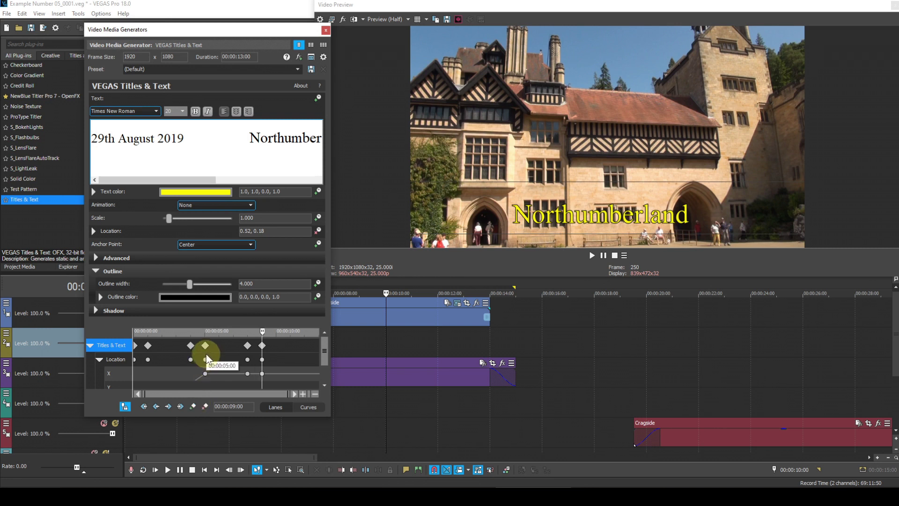
left_click(251, 232)
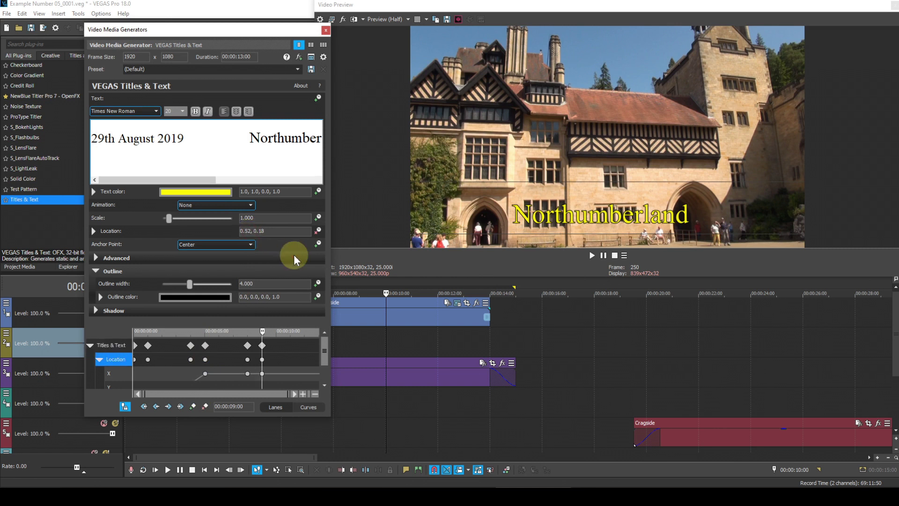
key("BackSpace")
key("BackSpace")
key("BackSpace")
key("BackSpace")
type("1.")
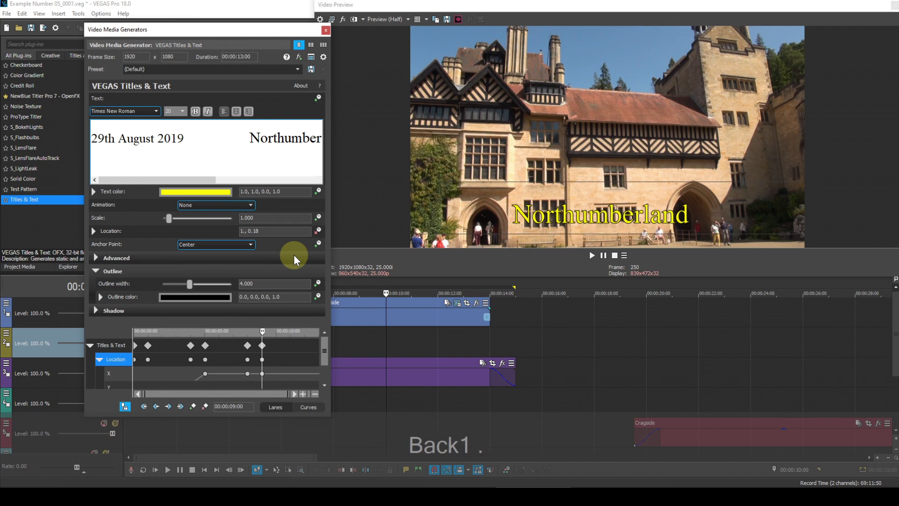
type("26")
key("Return")
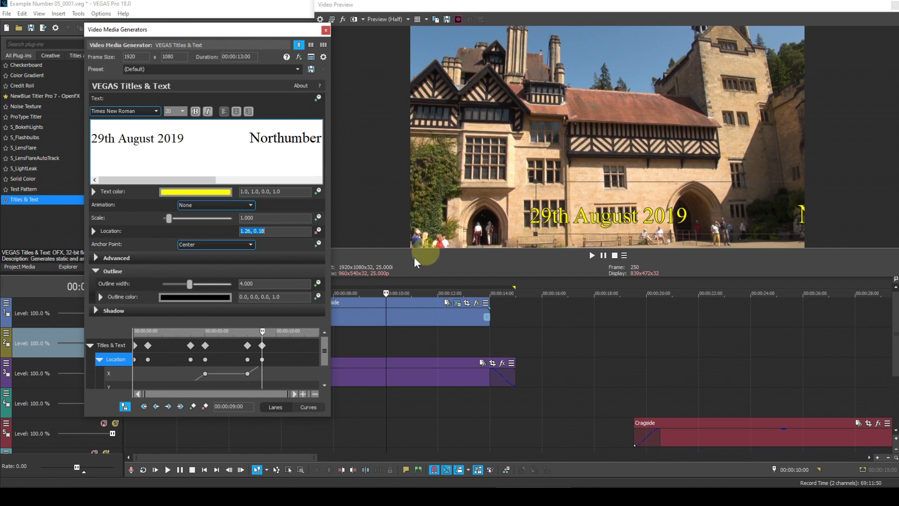
Step: Add a Location keyframe at 00:00:12:00 holding 1.26, 0.18, then step to frame 12:24
left_click(304, 342)
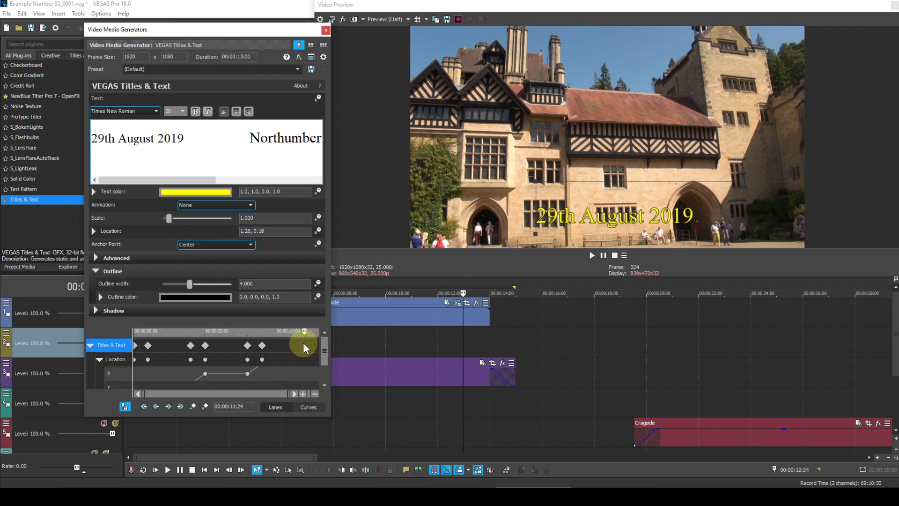
key("Right")
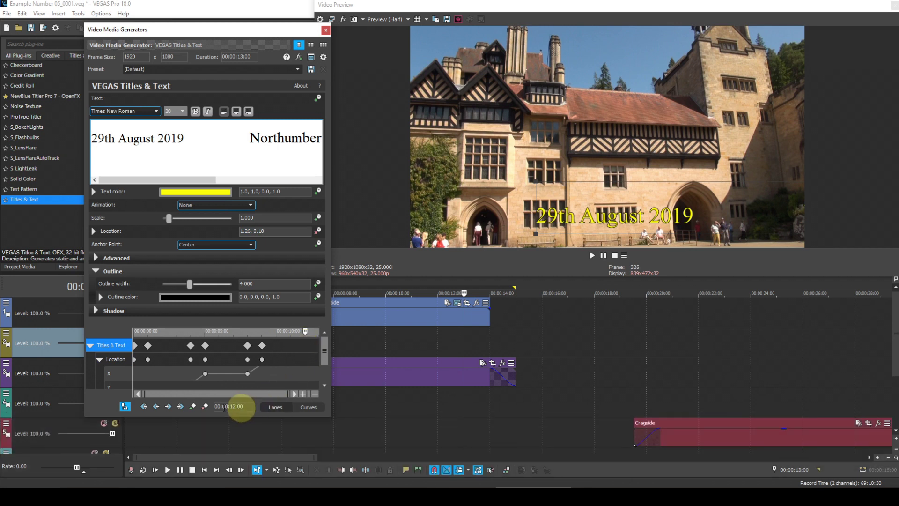
left_click(193, 405)
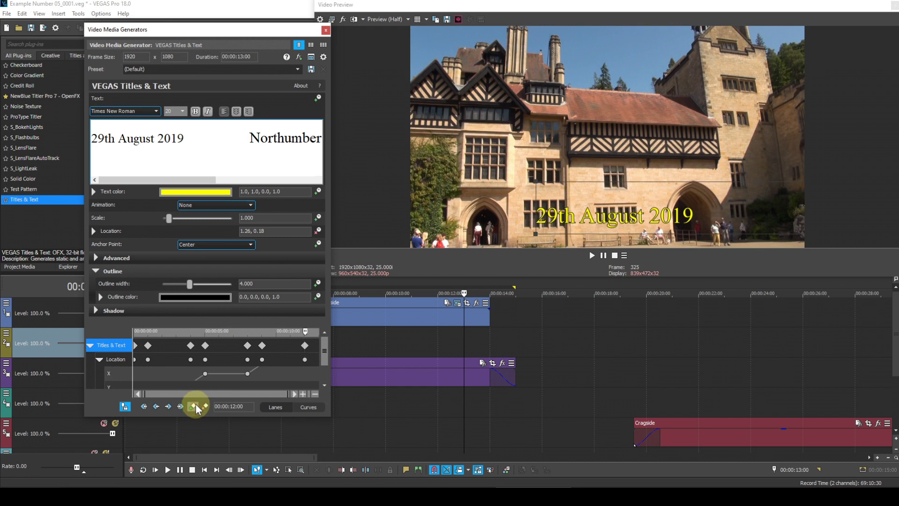
key("Right")
key("Right")
key("Right")
key("Right")
key("Right")
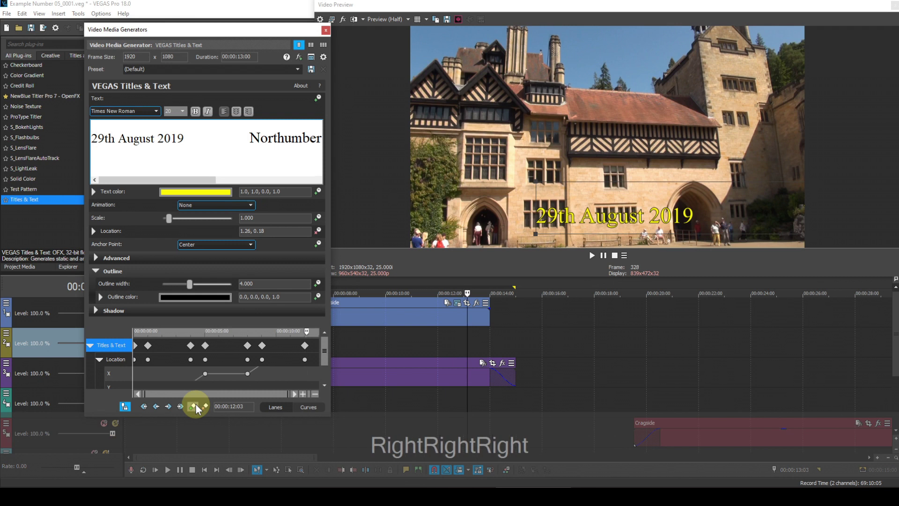
key("Right")
key("Right")
key("Right")
key("Right")
key("Right")
key("Right")
key("Right")
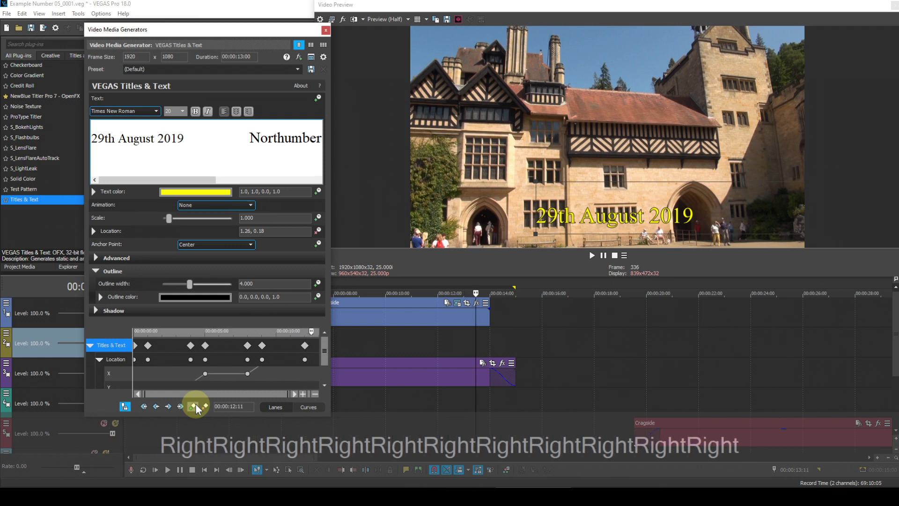
key("Right")
key("Right")
key("Right")
key("Right")
key("Right")
key("Right")
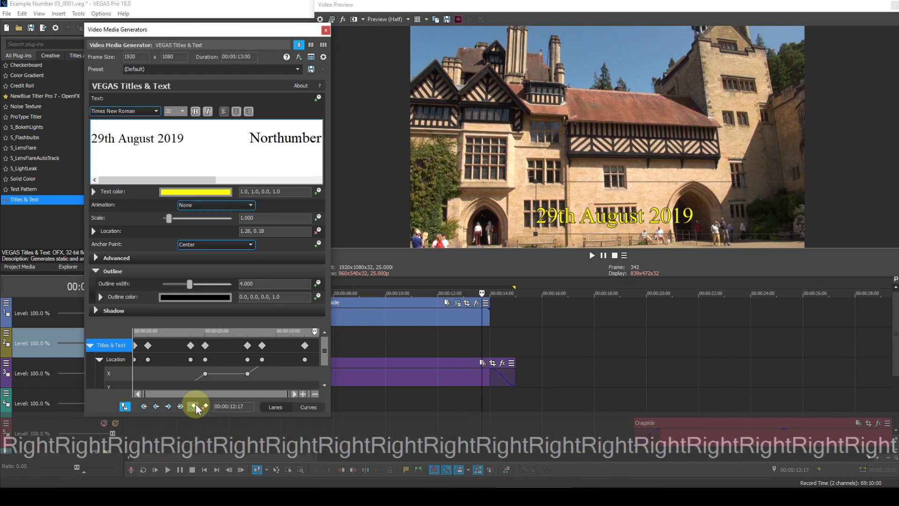
key("Right")
key("Right")
key("Right")
key("Right")
key("Right")
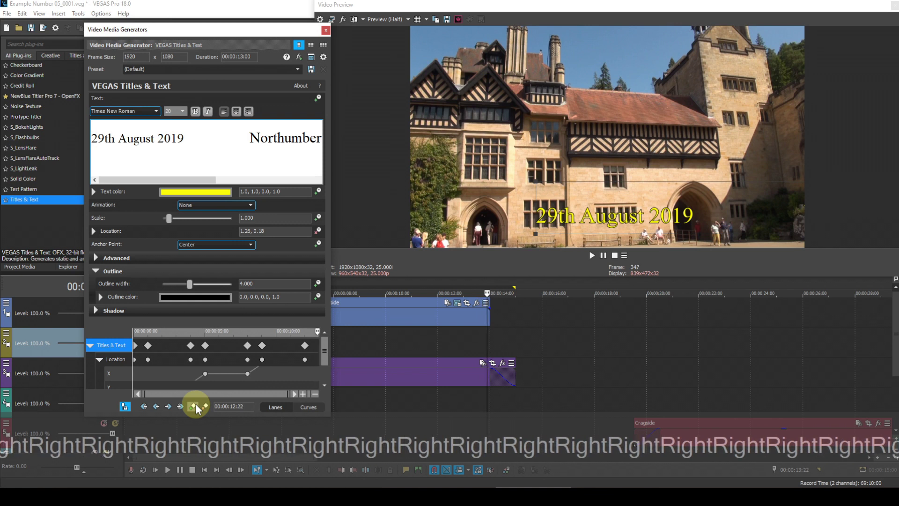
key("Right")
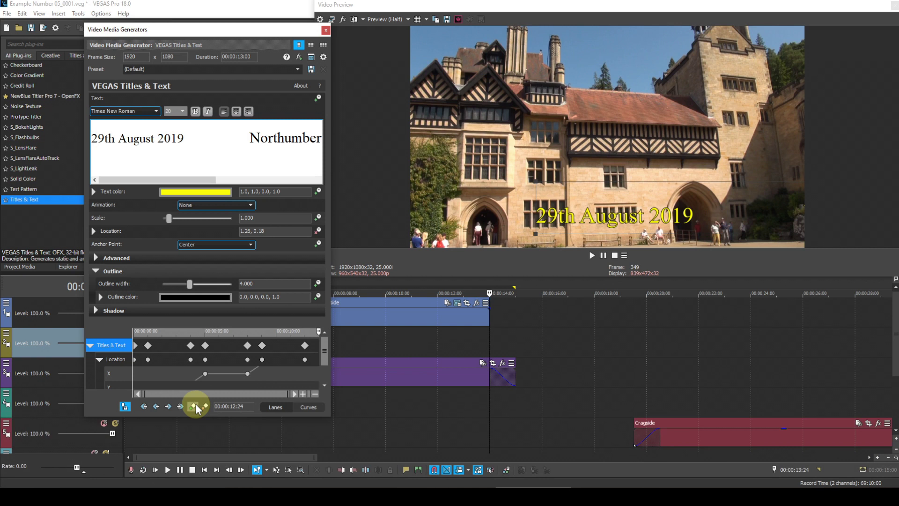
Step: Add a keyframe at 00:00:12:23 and set its location to 1.99, 0.18
key("Left")
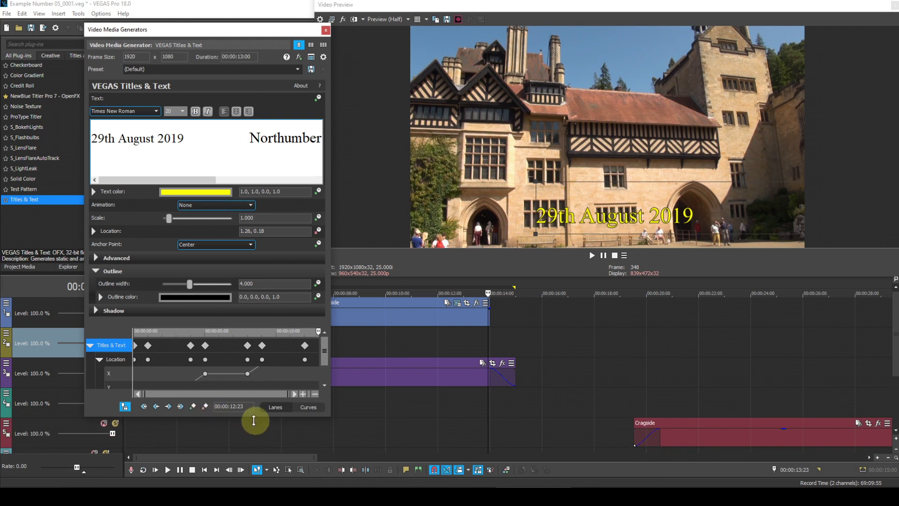
left_click(194, 406)
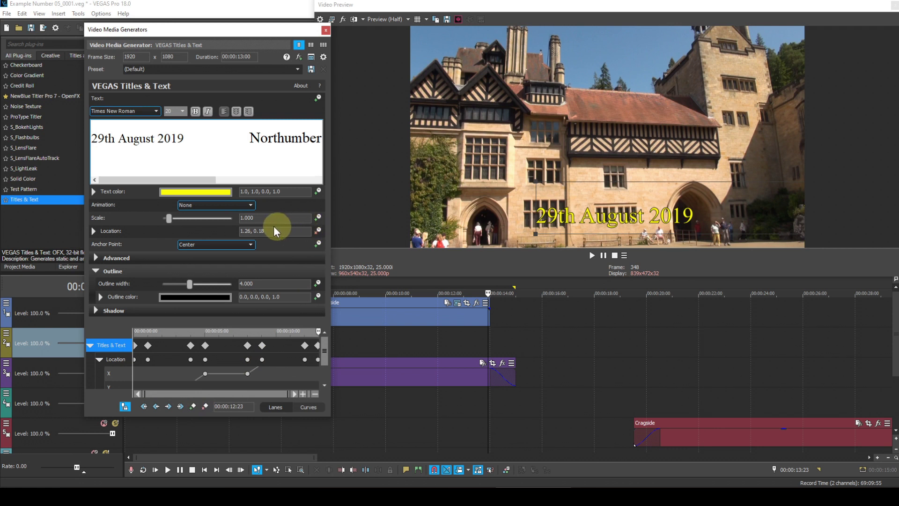
left_click(253, 230)
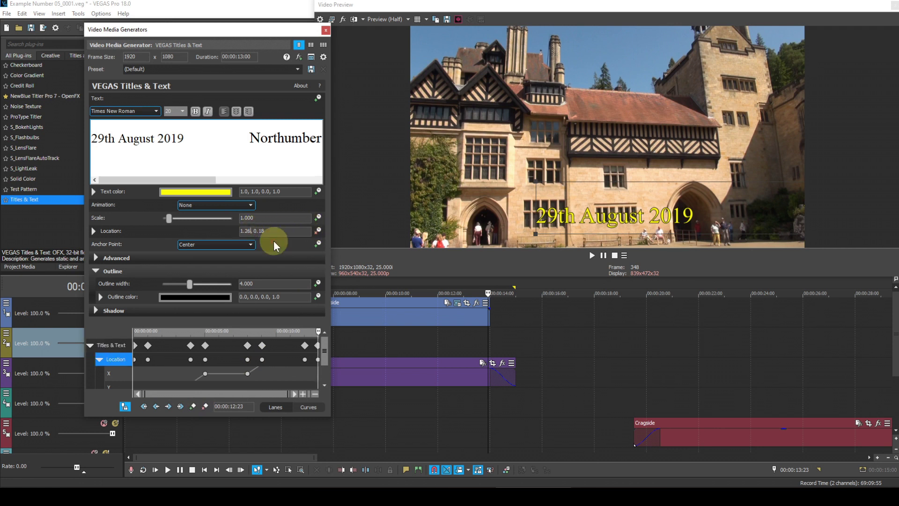
key("BackSpace")
key("BackSpace")
type("99")
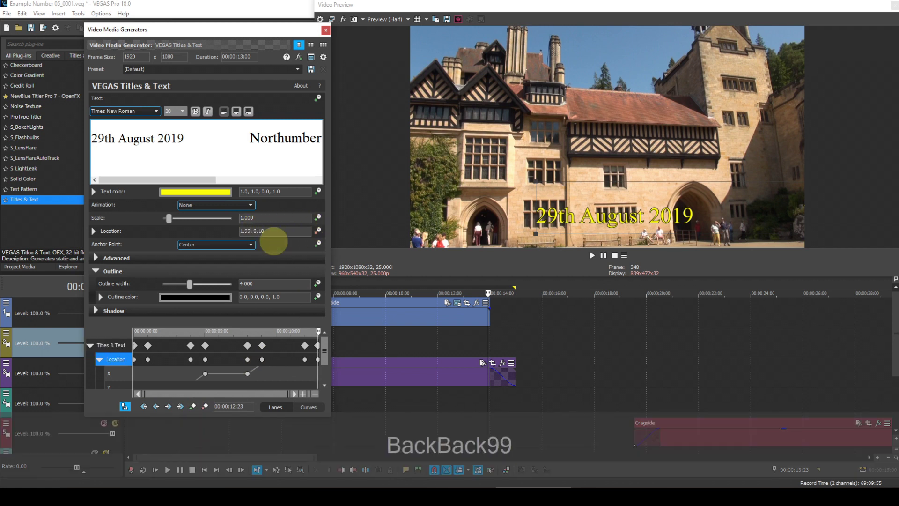
key("Return")
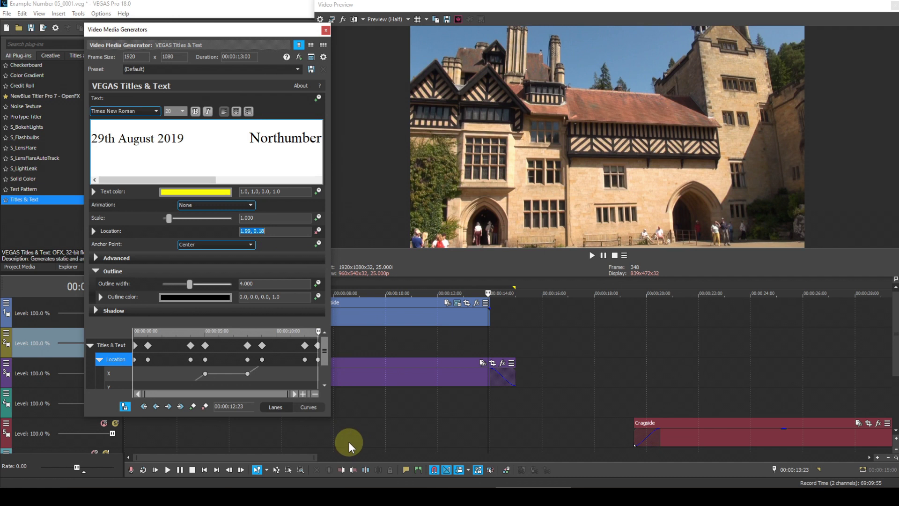
left_click(204, 470)
left_click(168, 469)
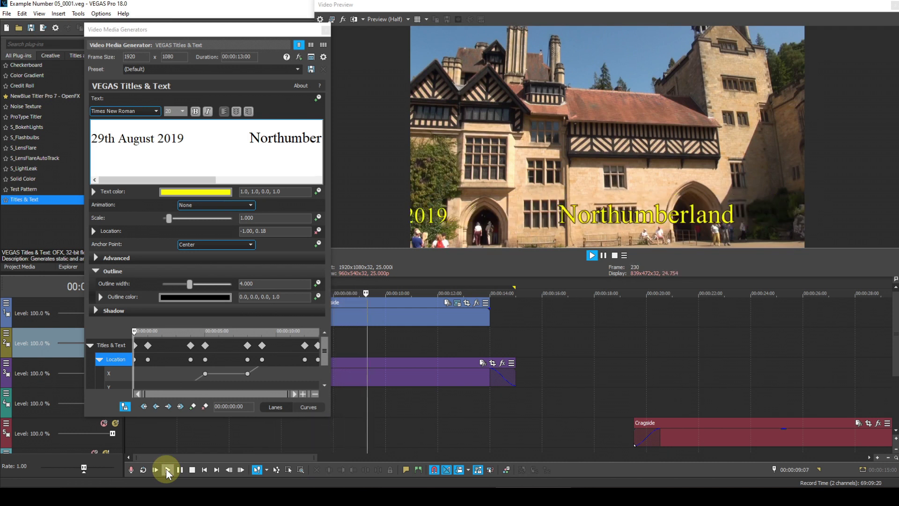
left_click(167, 470)
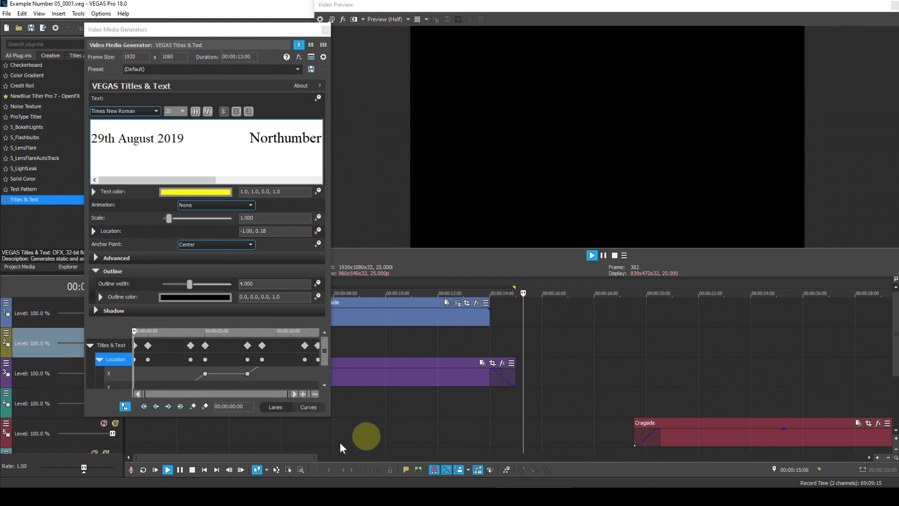
left_click(193, 469)
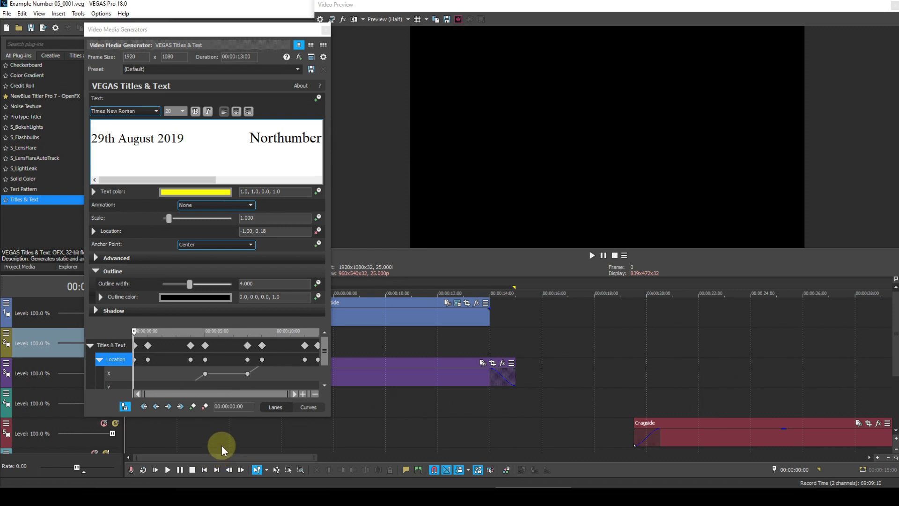
left_click(168, 470)
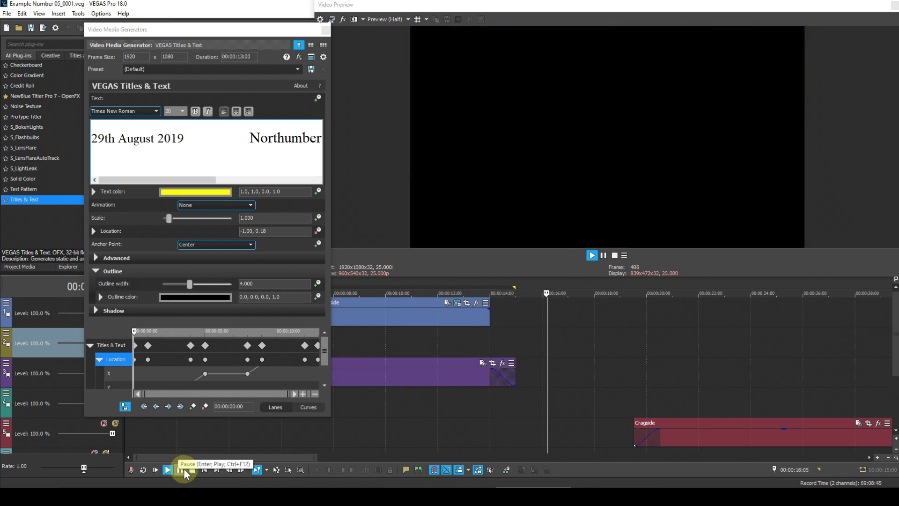
left_click(192, 469)
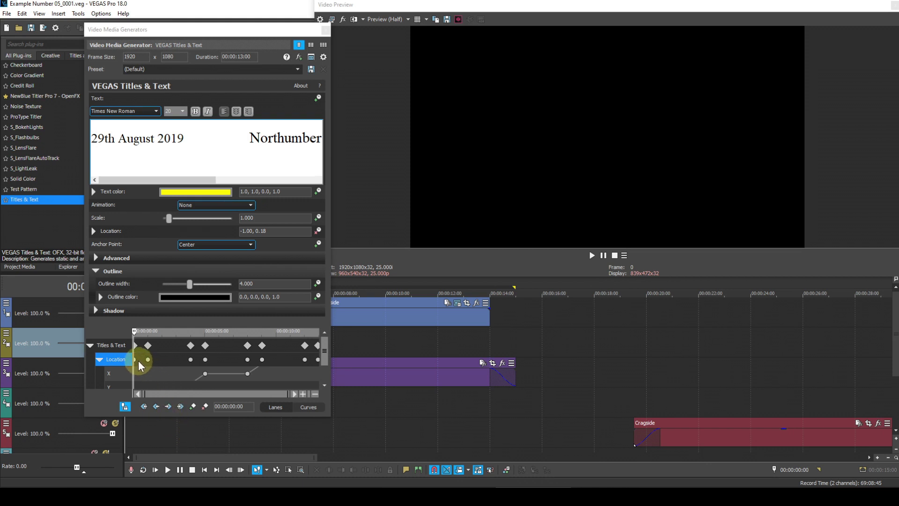
key("space")
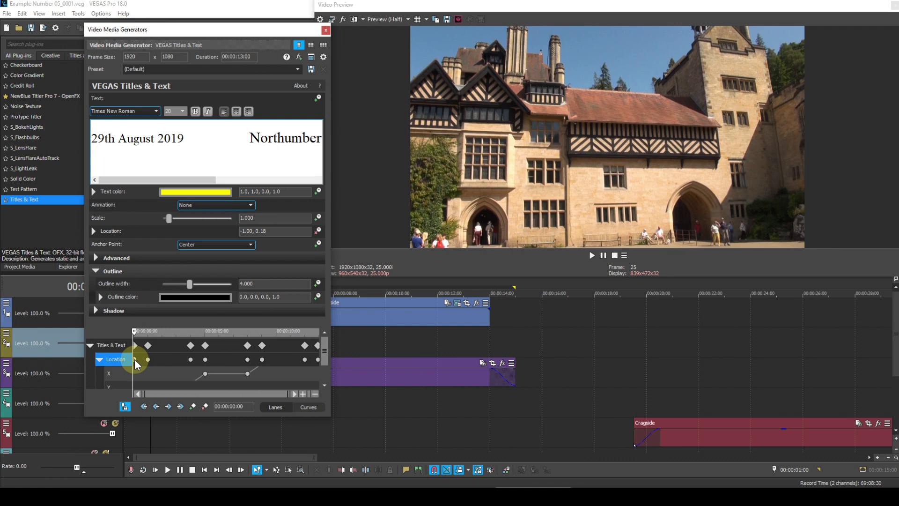
Step: Set the first and 00:00:04:00 Location keyframes to Fast Fade
right_click(134, 359)
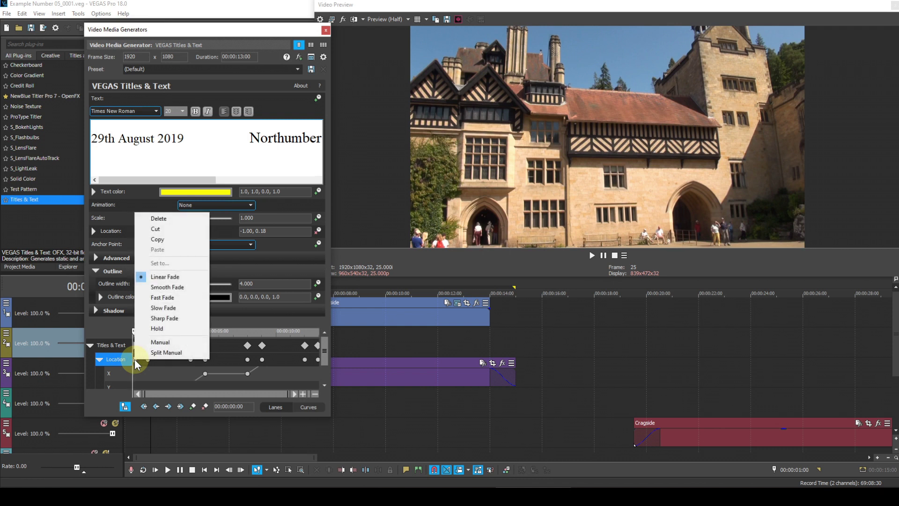
left_click(144, 297)
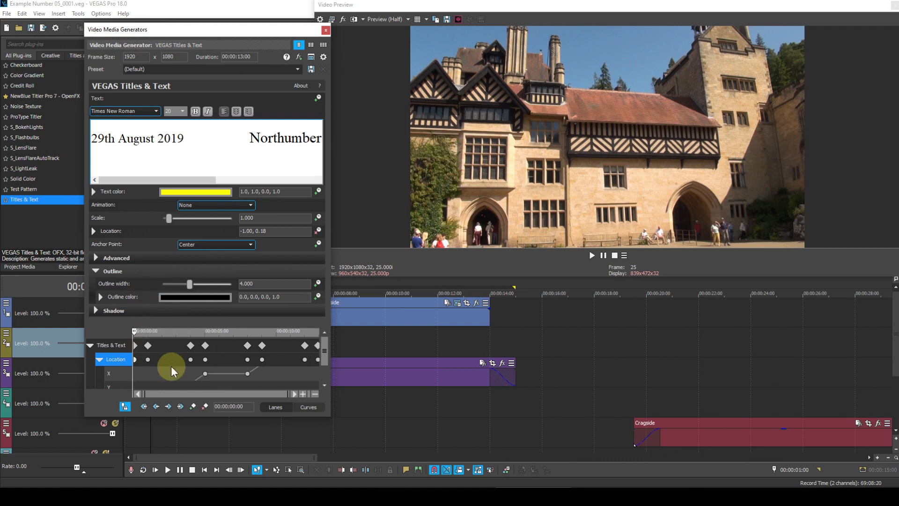
mouse_move(191, 367)
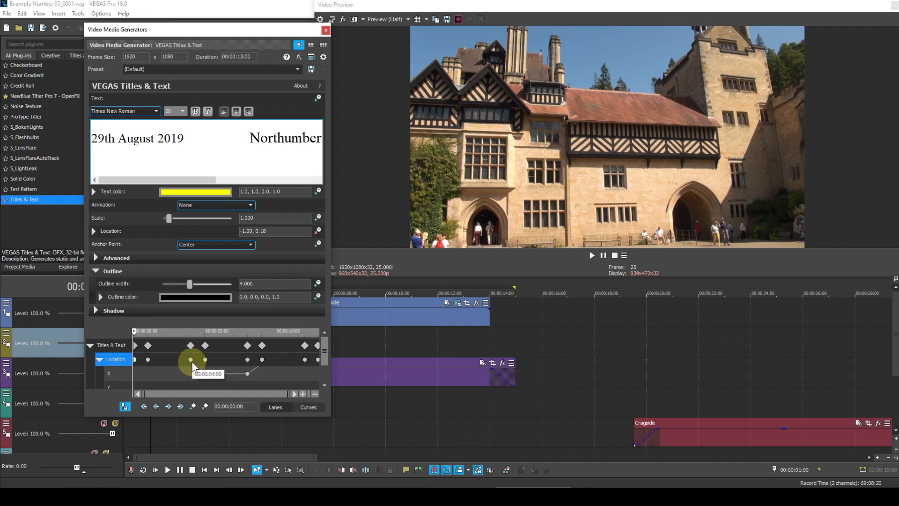
right_click(191, 362)
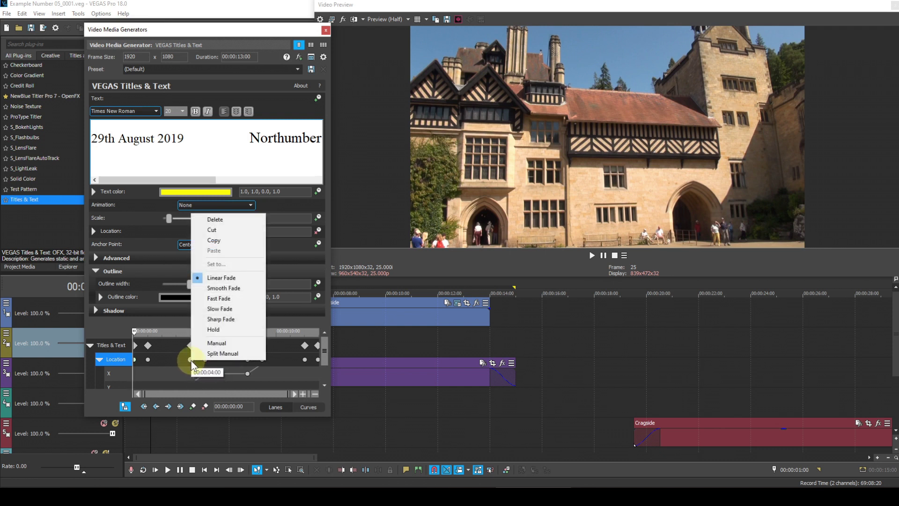
left_click(213, 298)
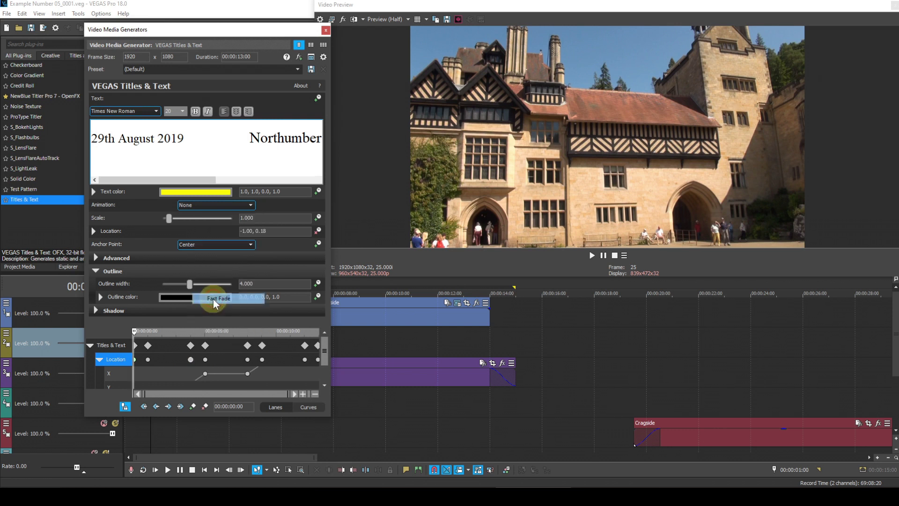
Step: Set the 8-second and 12-second Location keyframes to Fast Fade
left_click(248, 372)
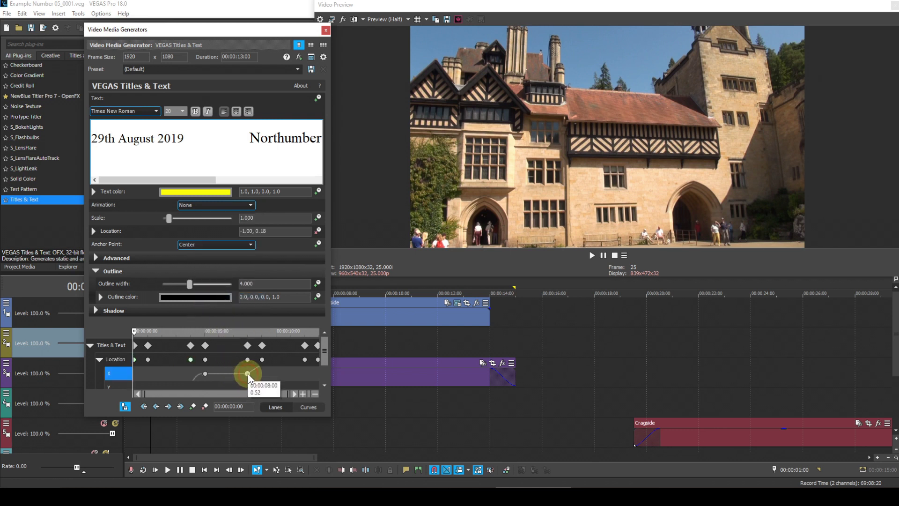
left_click(248, 361)
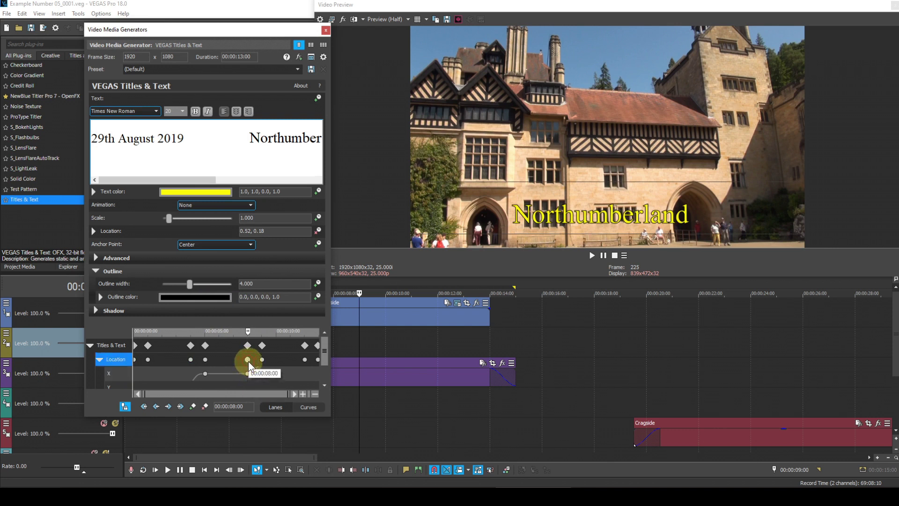
right_click(249, 361)
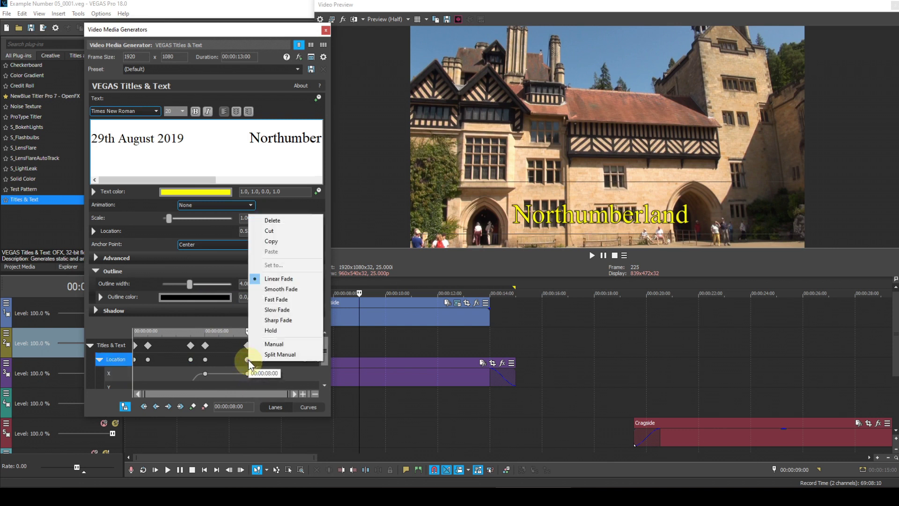
left_click(255, 299)
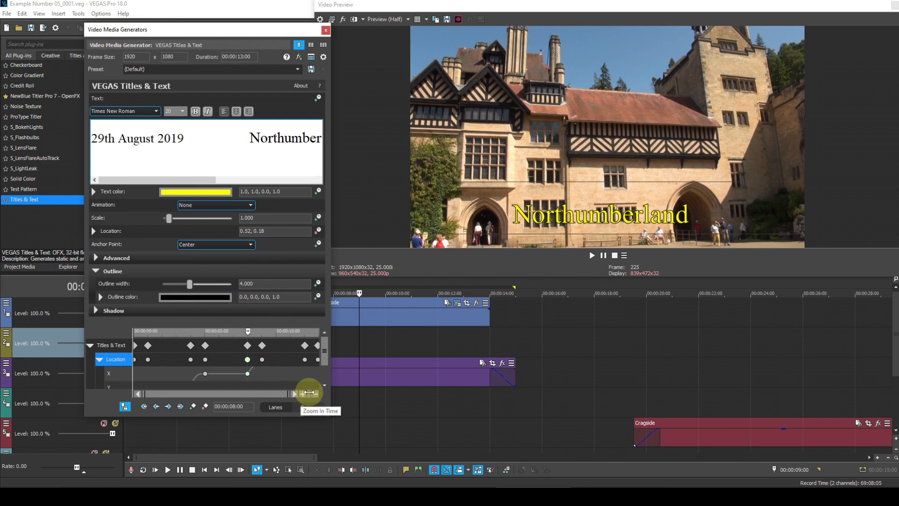
left_click(304, 359)
right_click(304, 359)
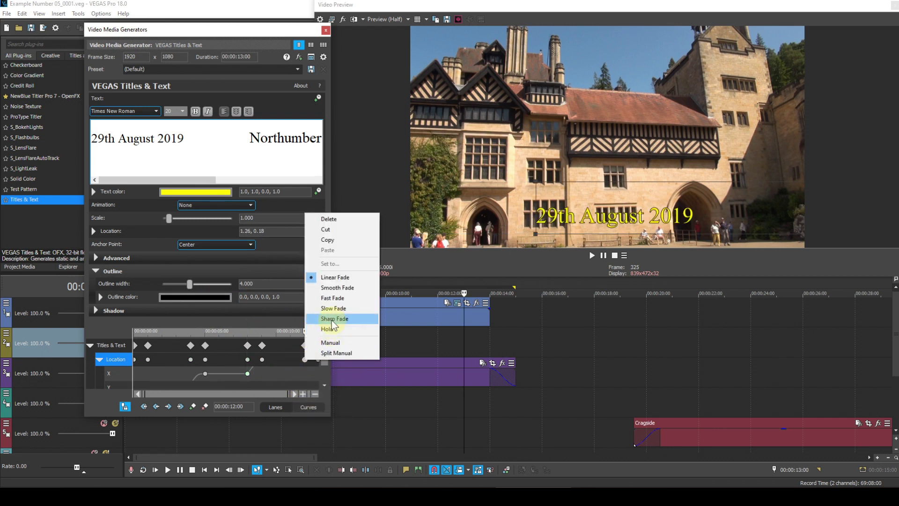
left_click(317, 300)
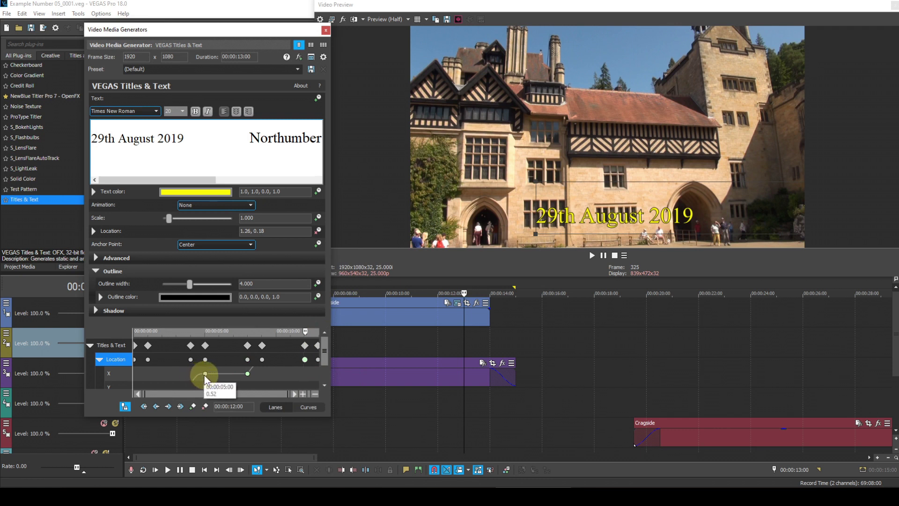
left_click(203, 470)
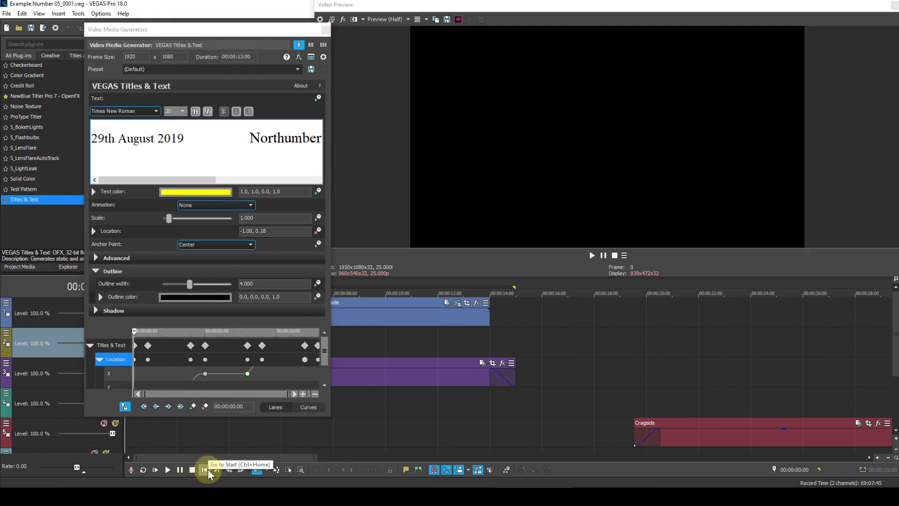
left_click(167, 470)
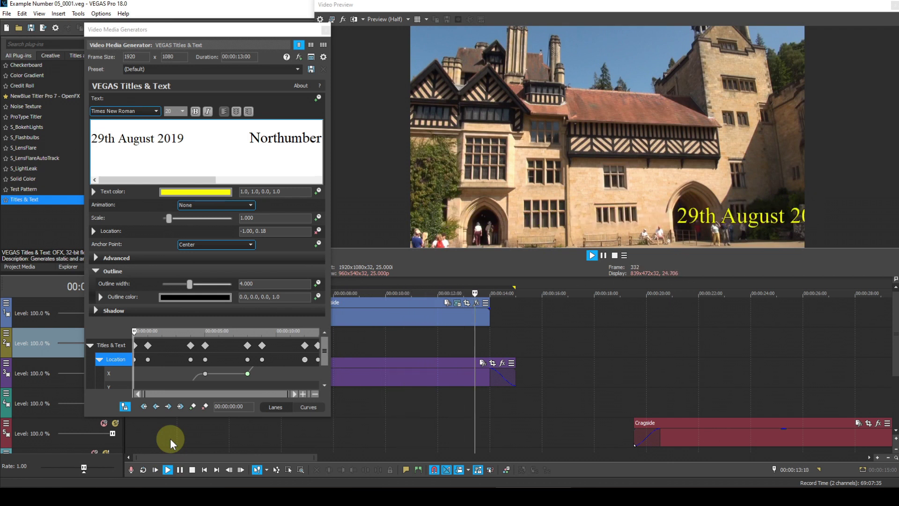
left_click(192, 469)
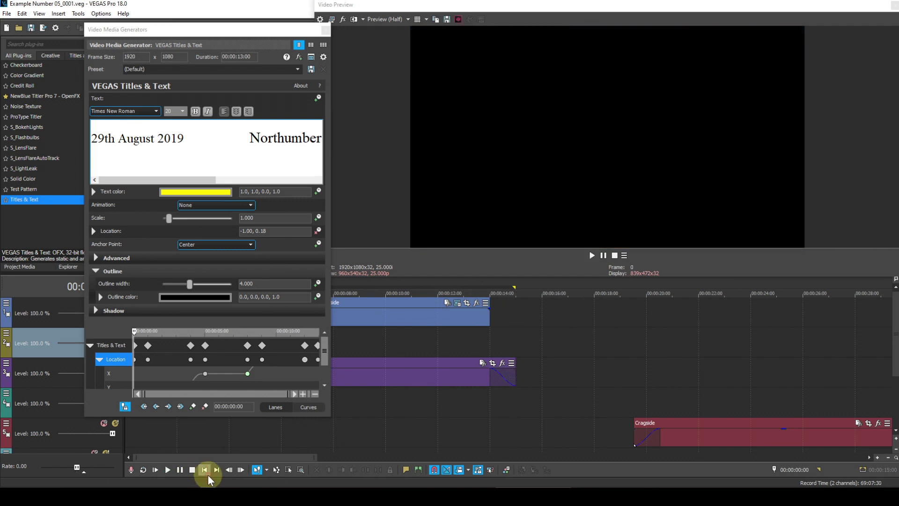
Step: Leave Preview quality unchanged, shift the Video Media Generators window left, and close it
left_click(406, 18)
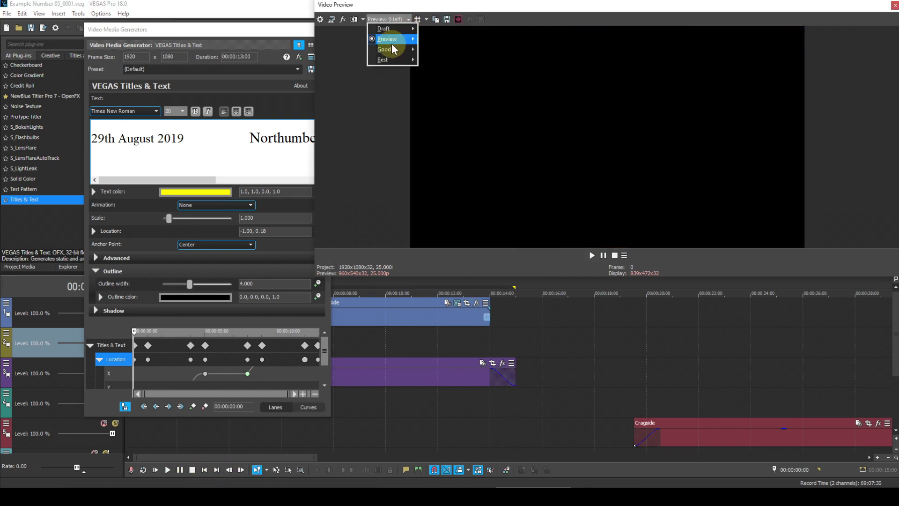
mouse_move(392, 42)
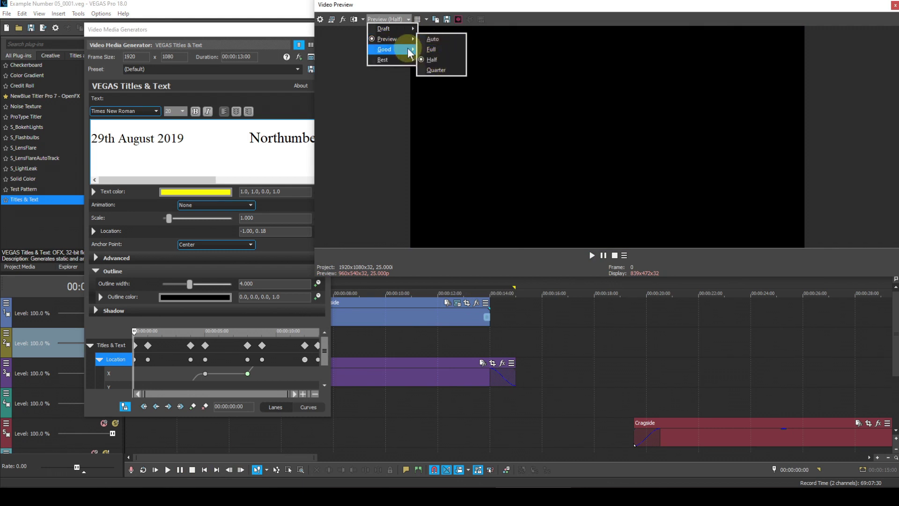
left_click(390, 106)
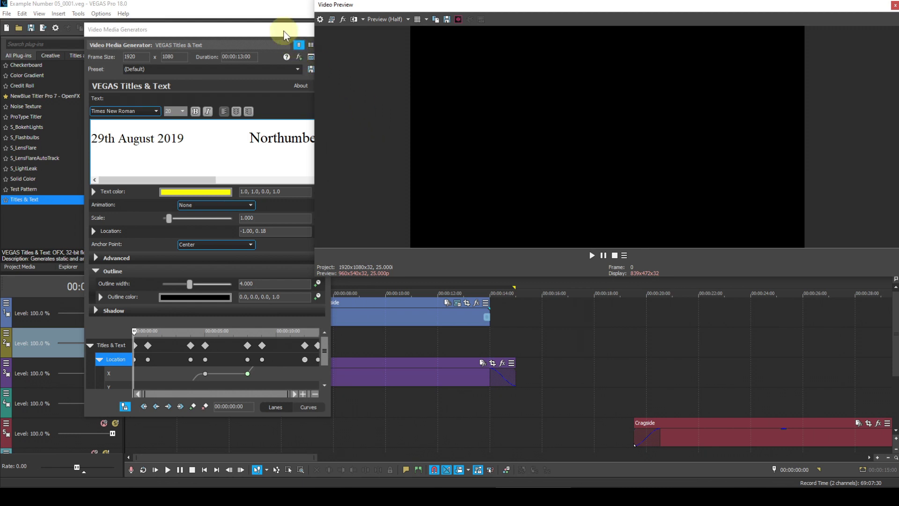
left_click_drag(283, 29, 260, 28)
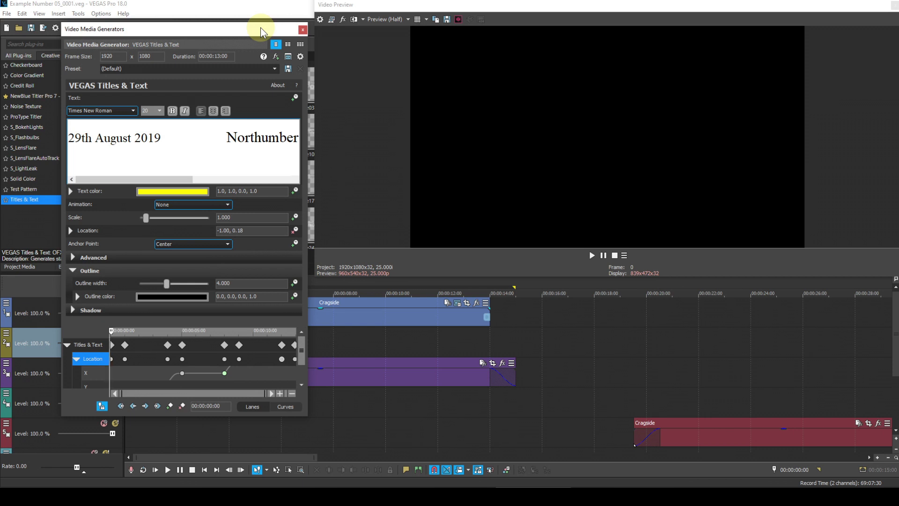
left_click(303, 29)
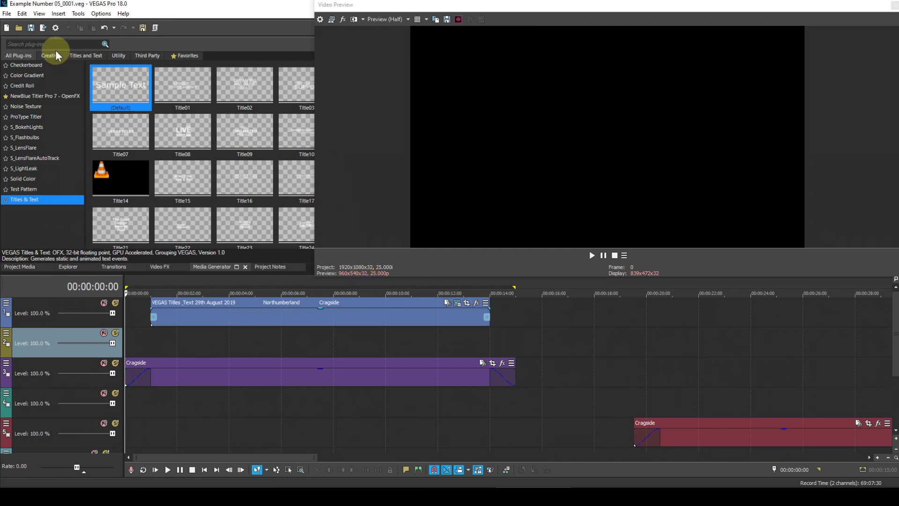
Step: Place the Linear White to Black color gradient on the second track under the title
left_click(38, 75)
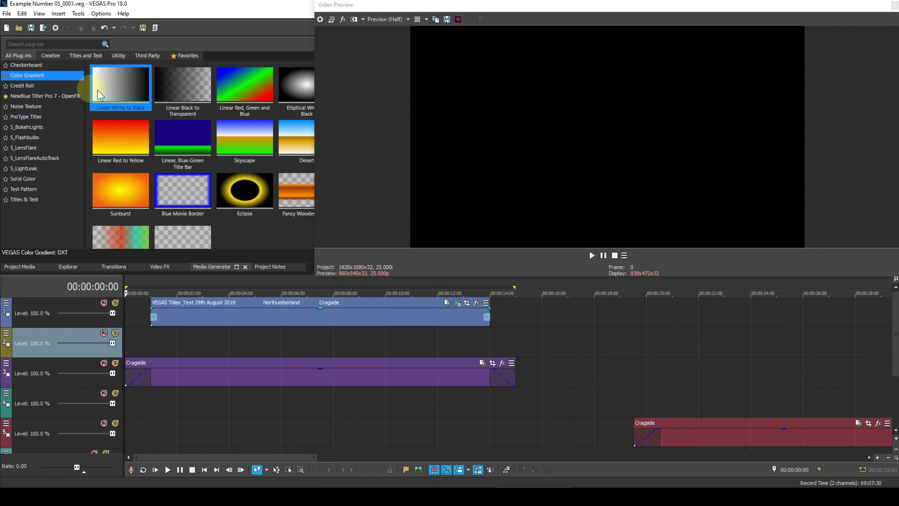
left_click_drag(117, 86, 158, 338)
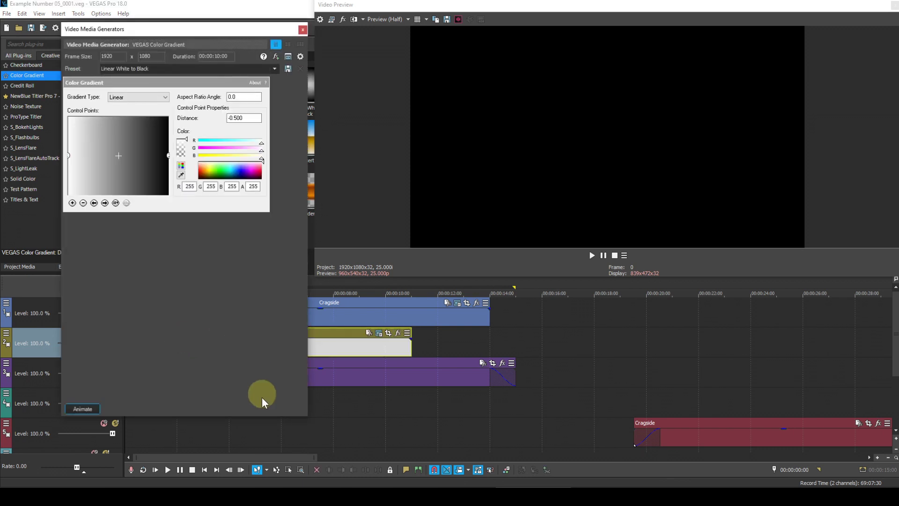
left_click(240, 26)
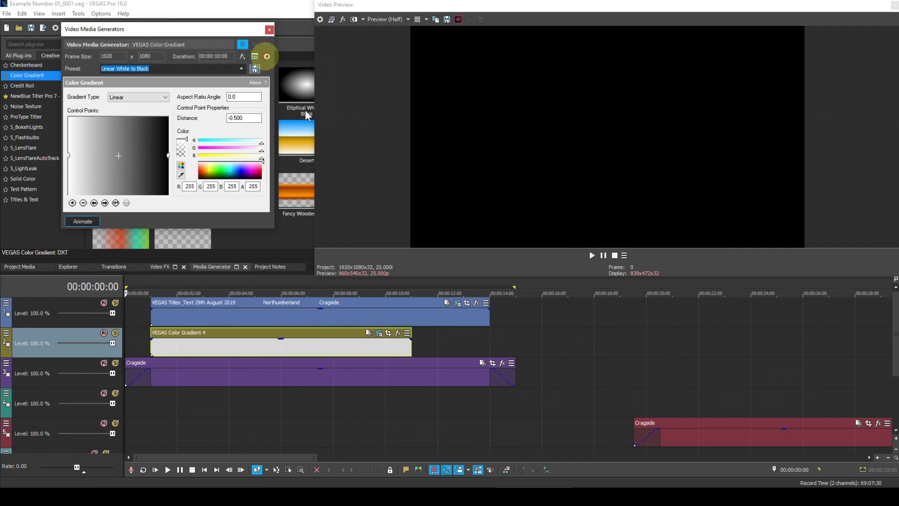
Step: Extend Color Gradient 4 to the title's end with a 17-frame fade-in and 18-frame fade-out
left_click(409, 349)
left_click_drag(419, 351, 490, 352)
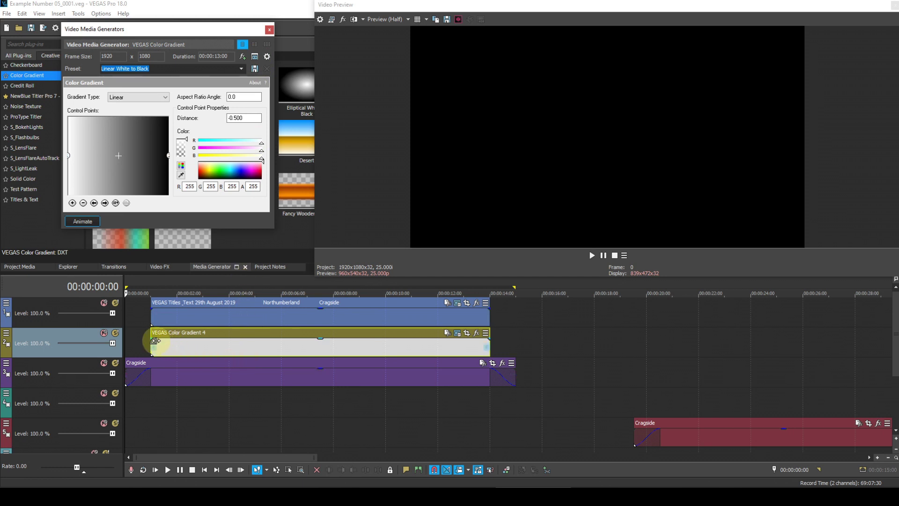
left_click_drag(152, 339, 180, 339)
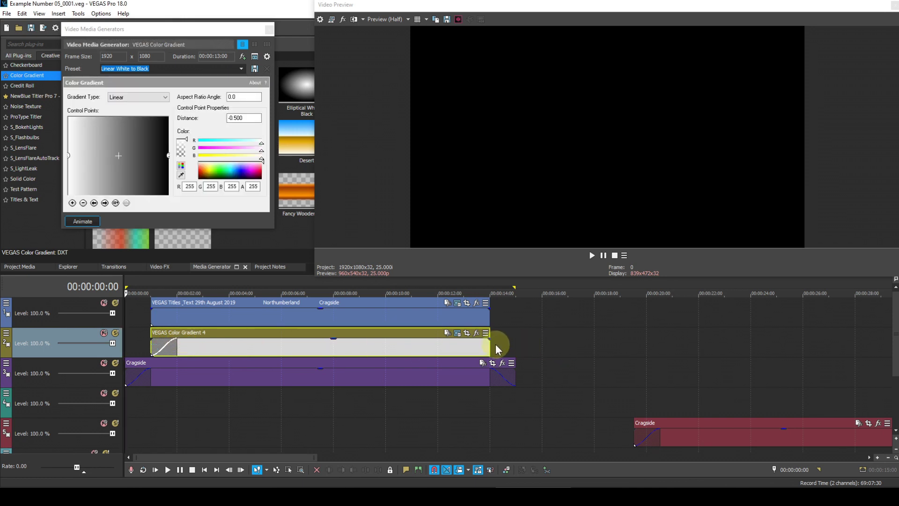
left_click_drag(490, 338, 465, 341)
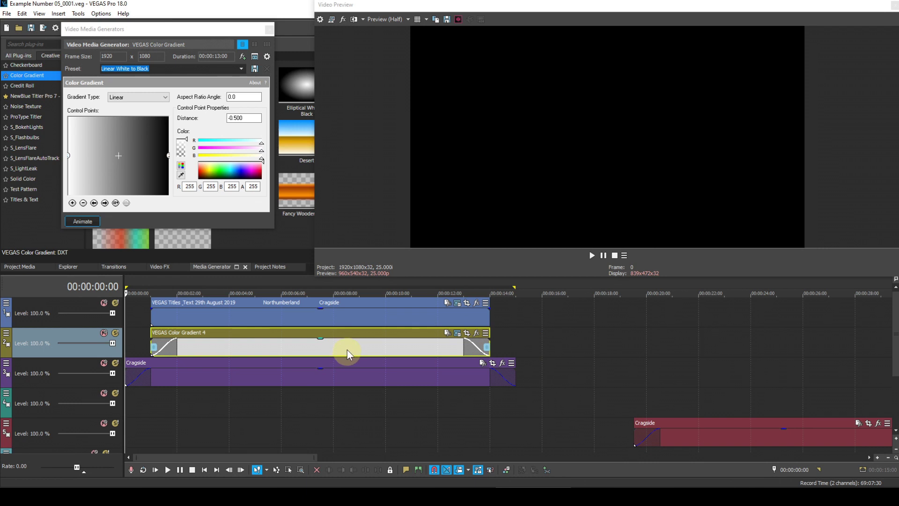
left_click(241, 70)
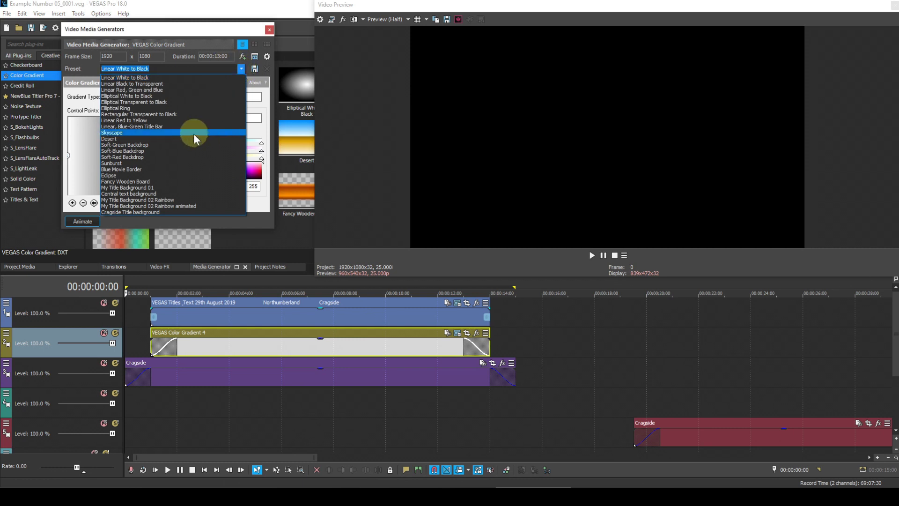
Step: Load the 'Cragside Title background' preset, review its gradient control points, and close the window
left_click(161, 213)
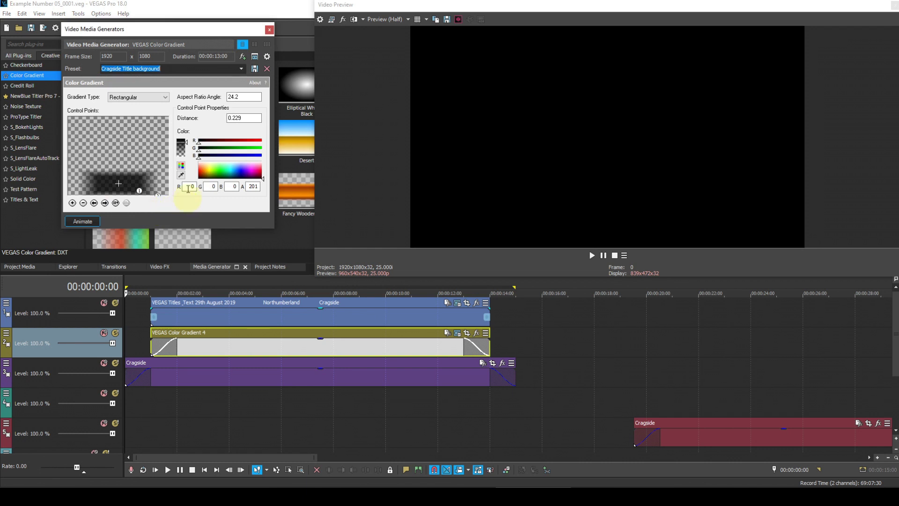
left_click_drag(187, 25, 250, 40)
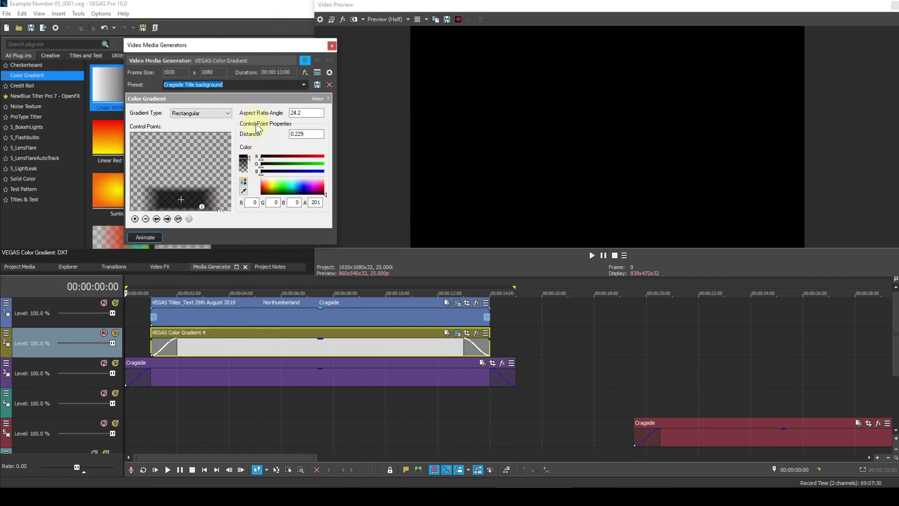
left_click(167, 219)
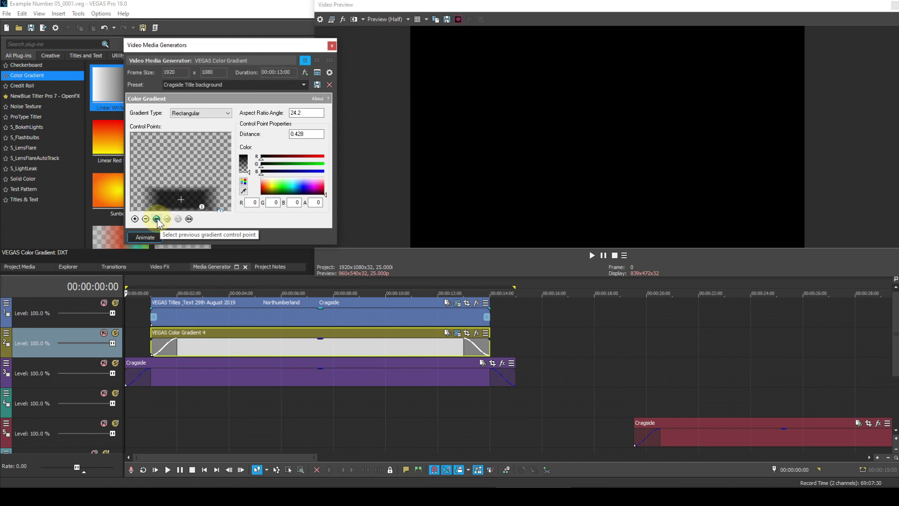
left_click(157, 219)
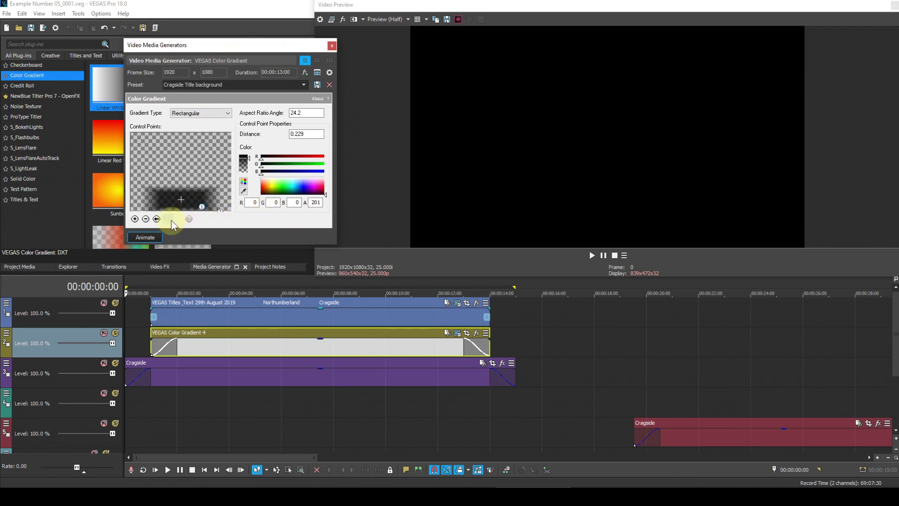
left_click(157, 218)
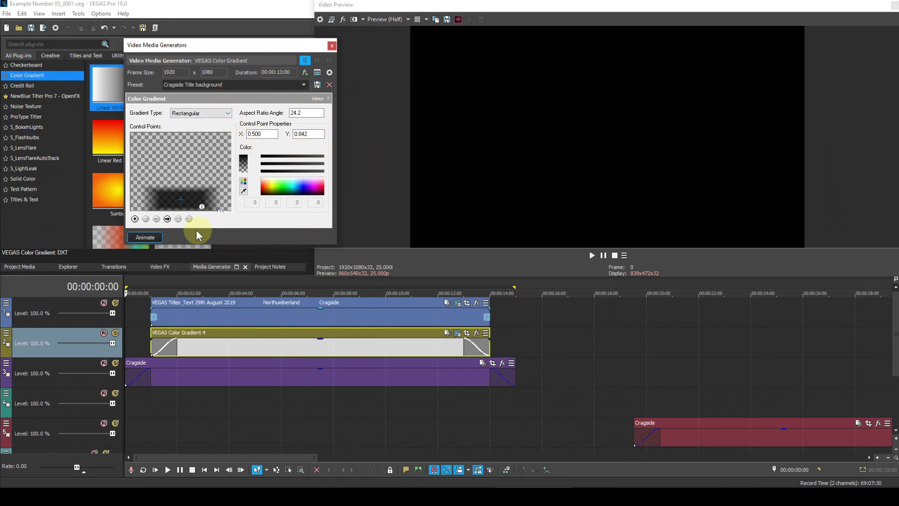
left_click(167, 219)
left_click(167, 219)
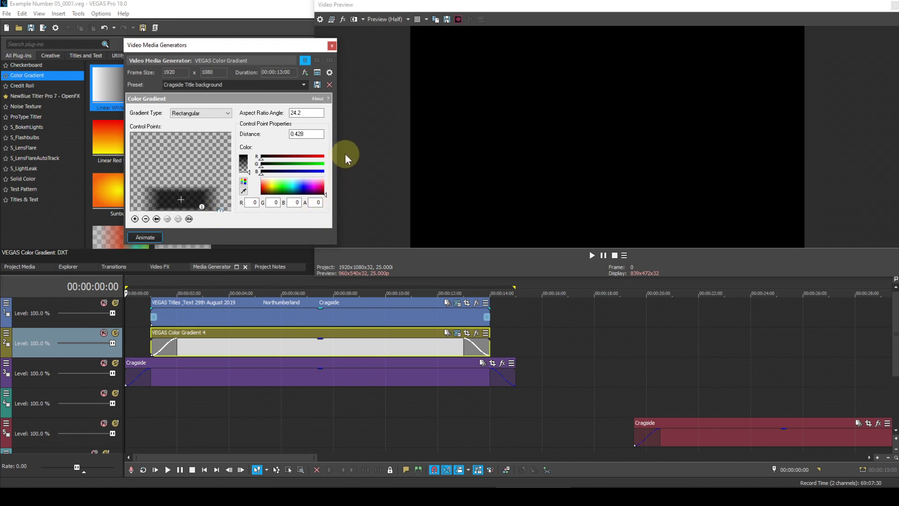
left_click(333, 45)
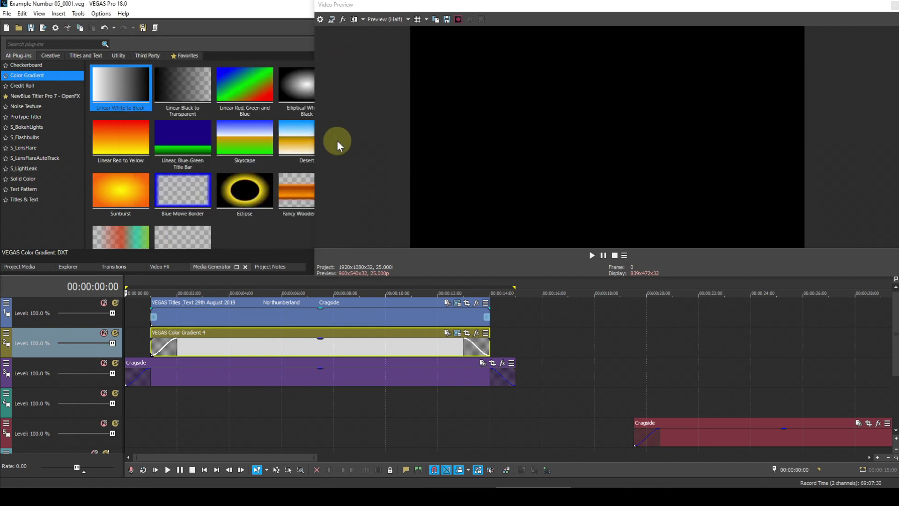
left_click(287, 283)
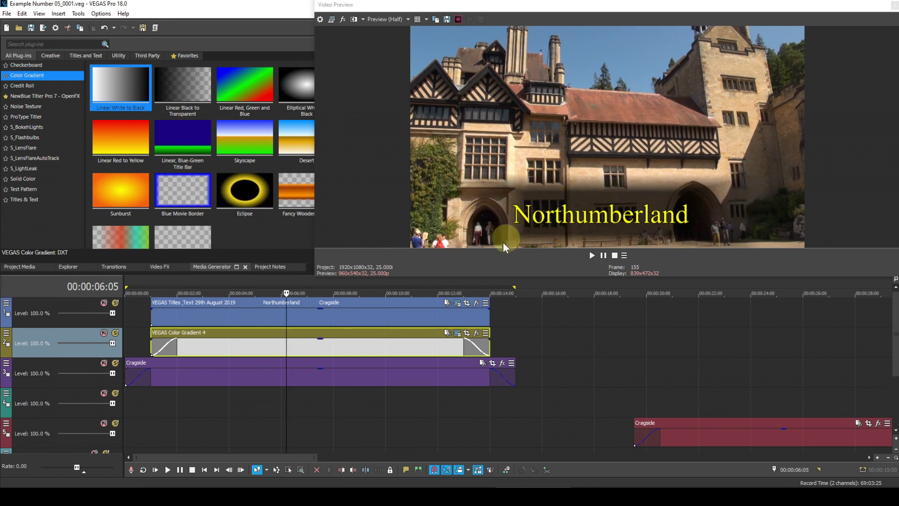
left_click(201, 469)
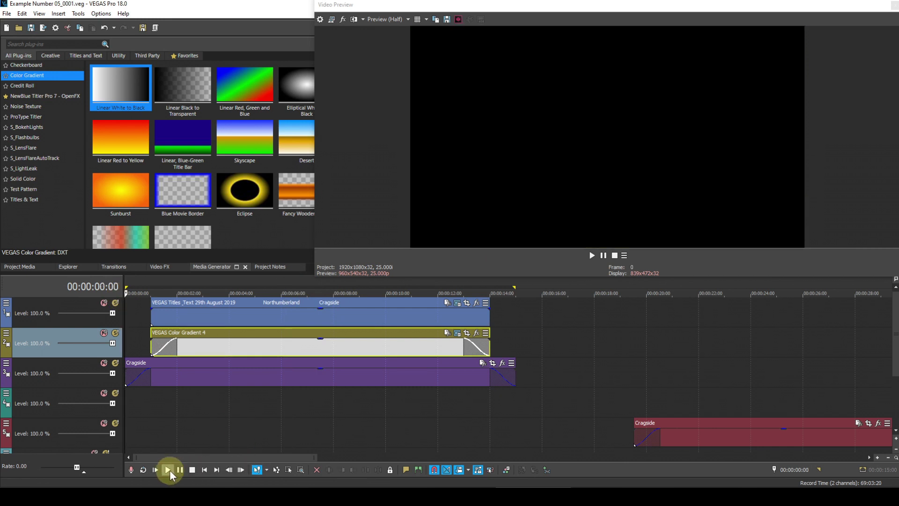
left_click(167, 469)
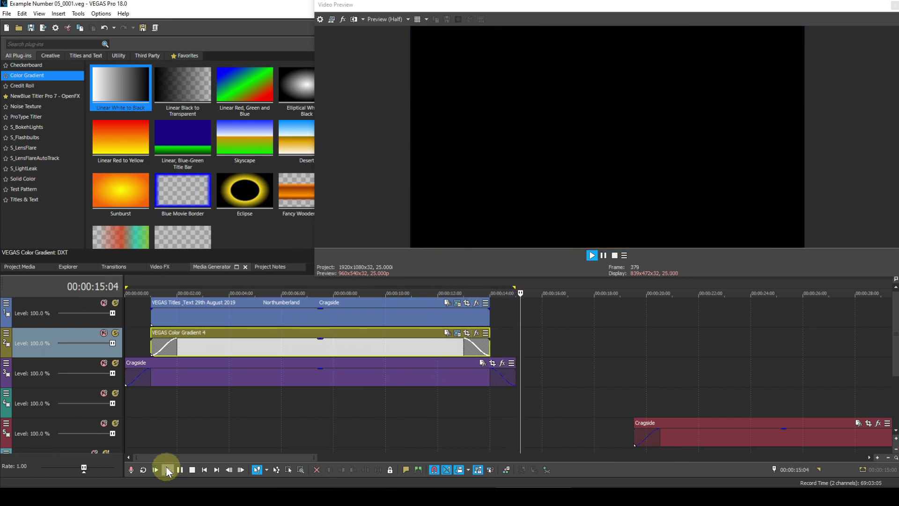
left_click(192, 470)
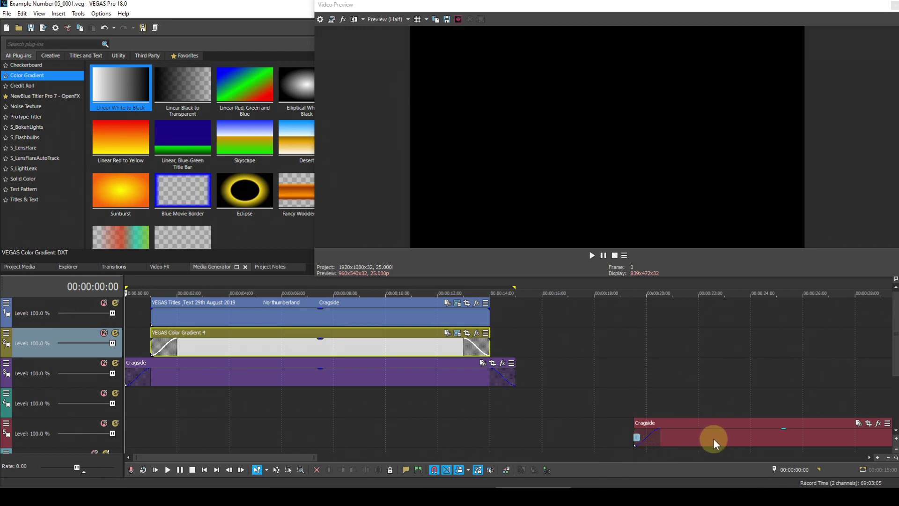
left_click(713, 406)
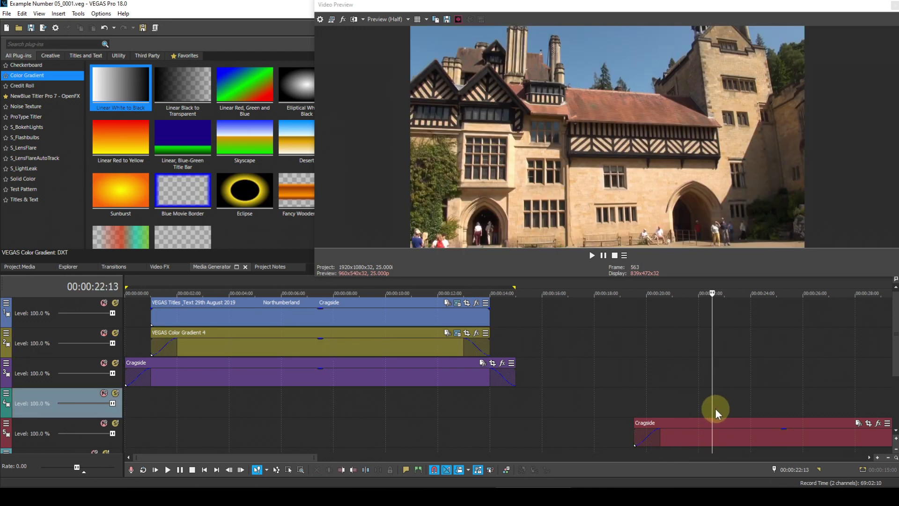
Step: Place the (Default) Titles & Text preset on track 1 at the playhead, around 20 seconds
mouse_move(678, 443)
left_click(29, 201)
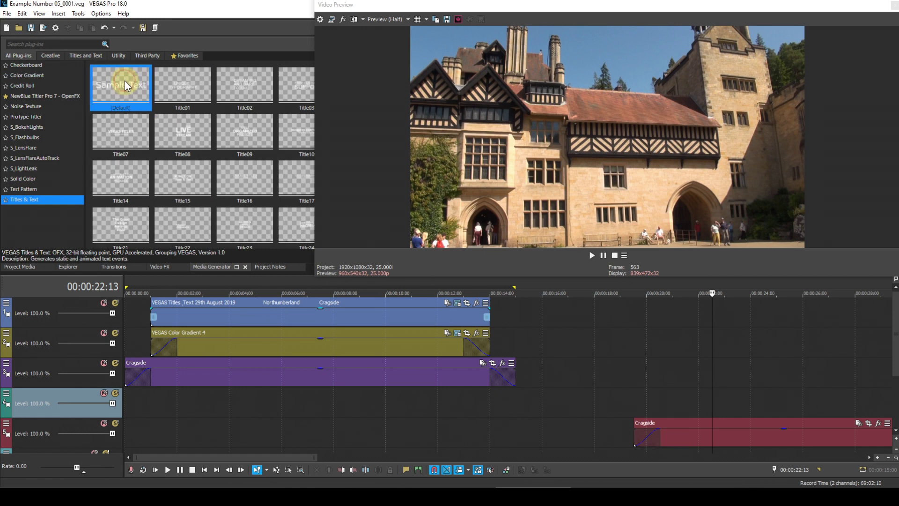
left_click_drag(617, 259, 662, 318)
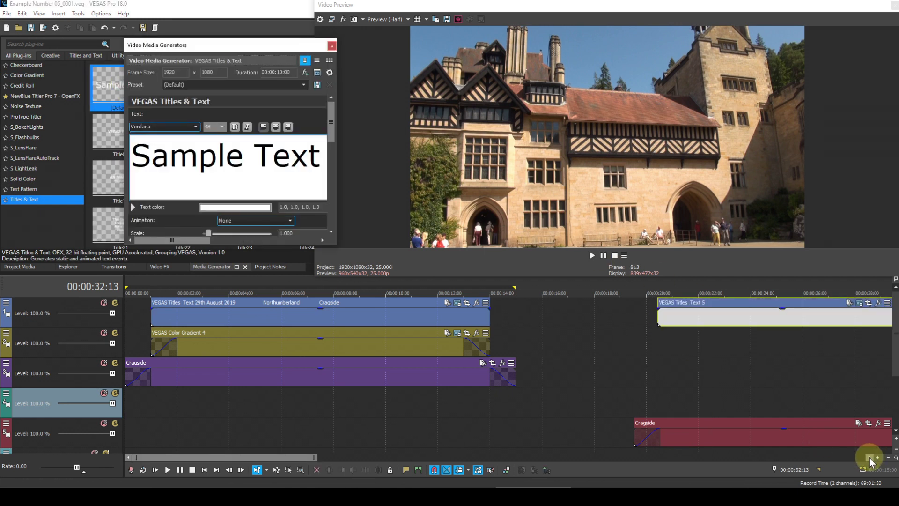
left_click(869, 458)
left_click_drag(869, 456, 870, 456)
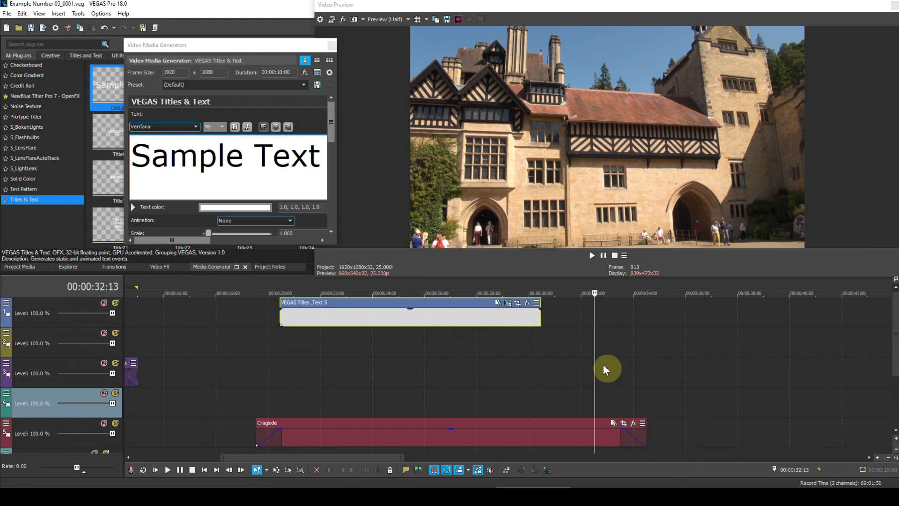
left_click(282, 394)
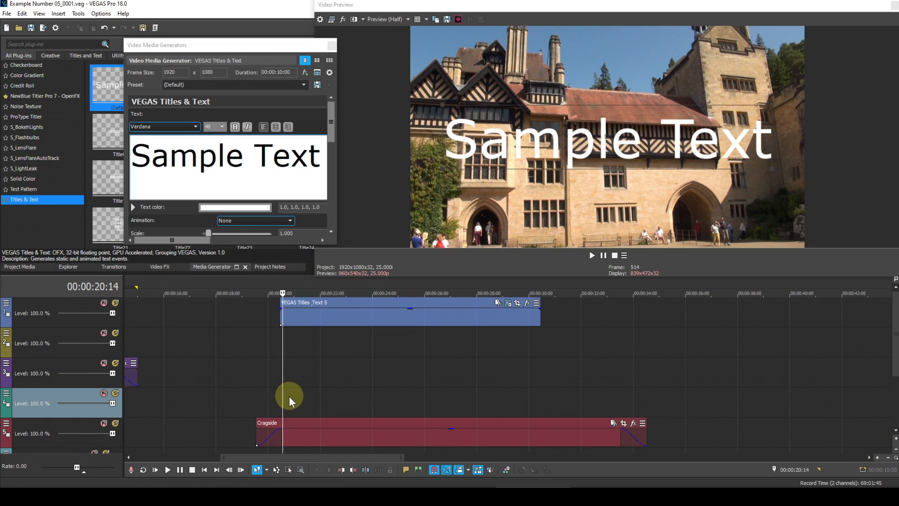
key("Left")
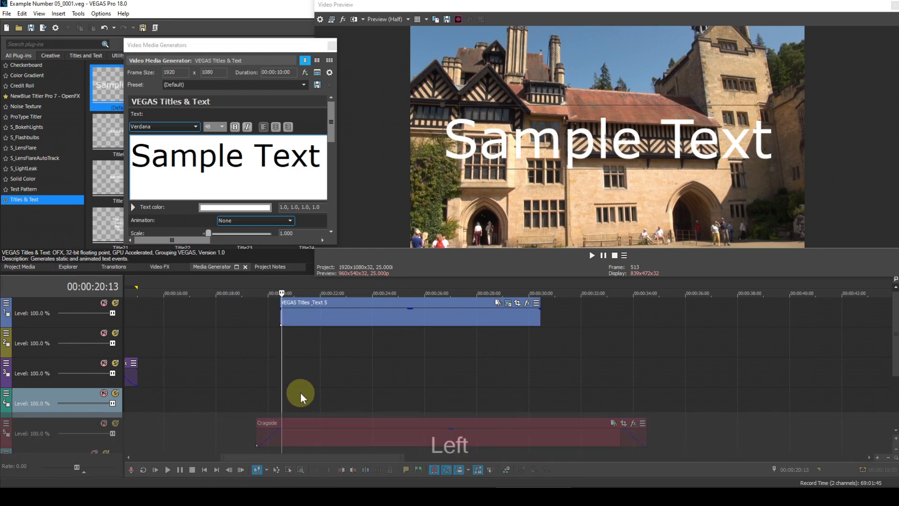
left_click_drag(345, 301, 347, 303)
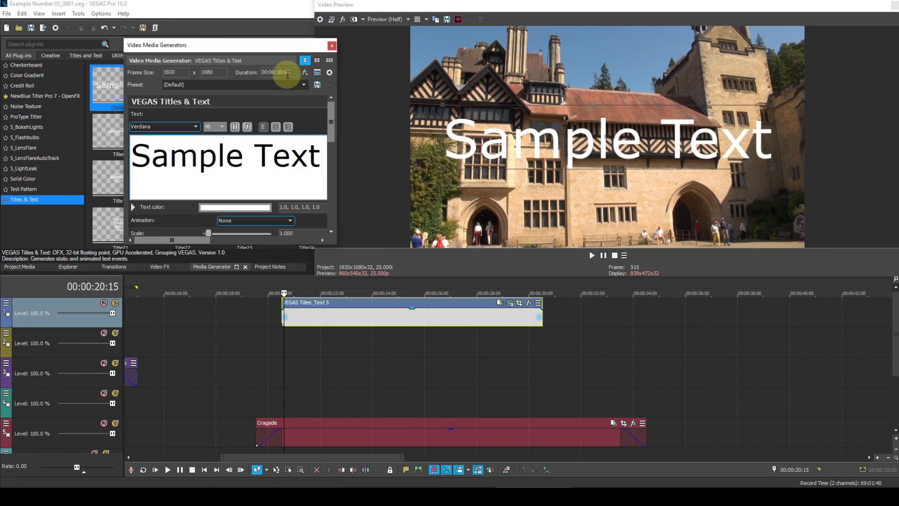
Step: Set the title's duration to 00:00:13:00 and trim the event out to full length
key("Right")
key("BackSpace")
type("3")
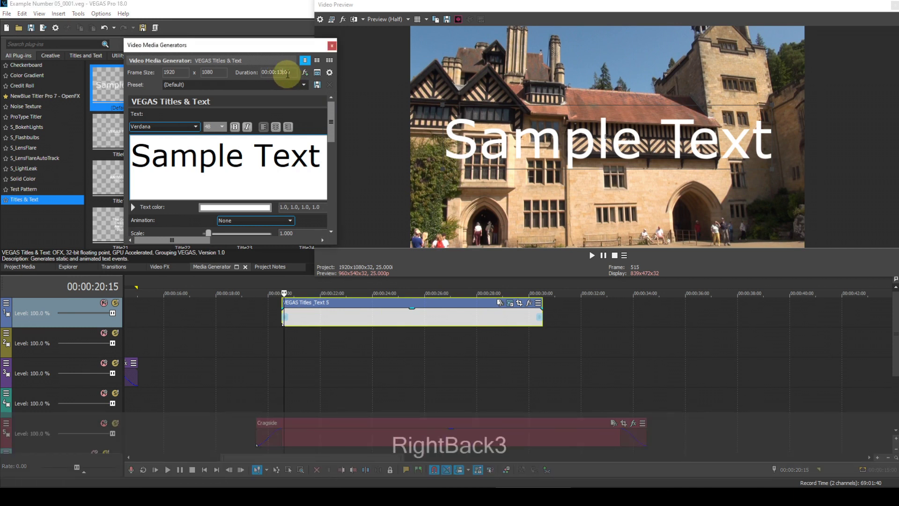
key("Return")
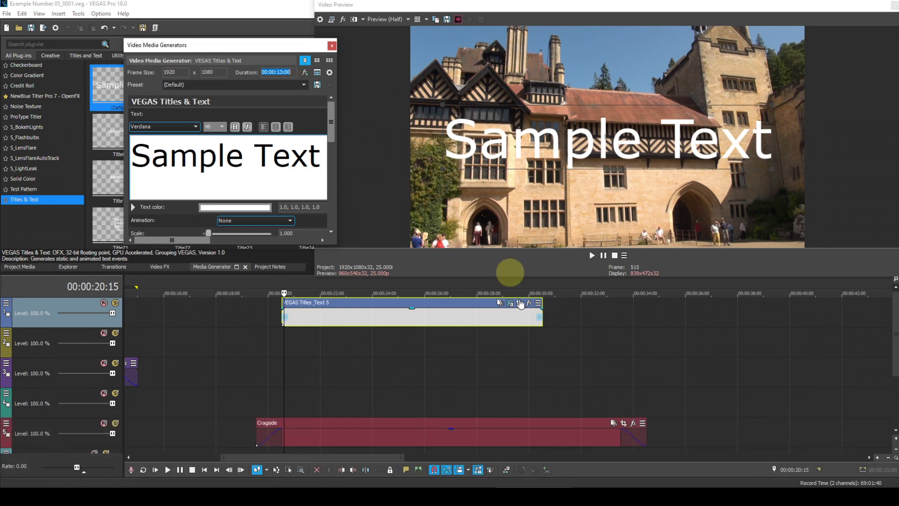
left_click_drag(542, 317, 622, 313)
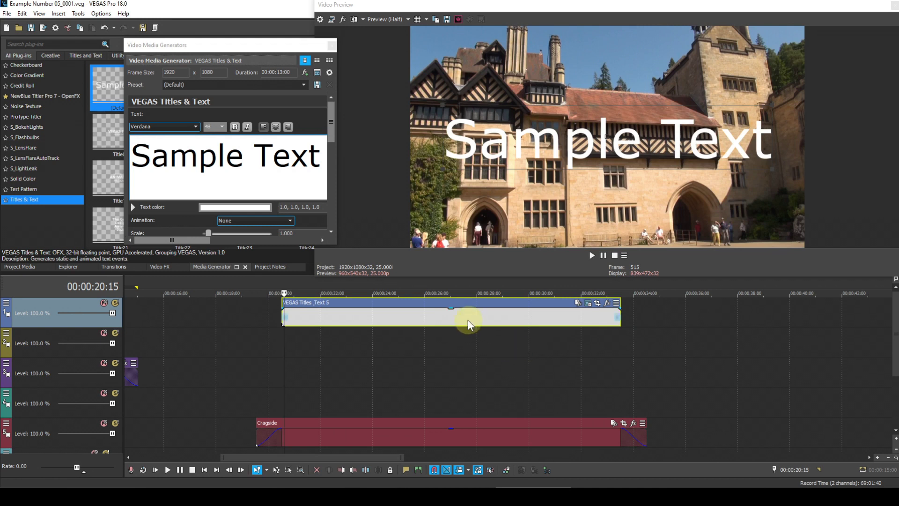
Step: Copy the Sample Text title onto tracks 2 and 3 as independent copies, aligned with the original
left_click(409, 302, "ctrl")
left_click_drag(409, 303, 409, 334)
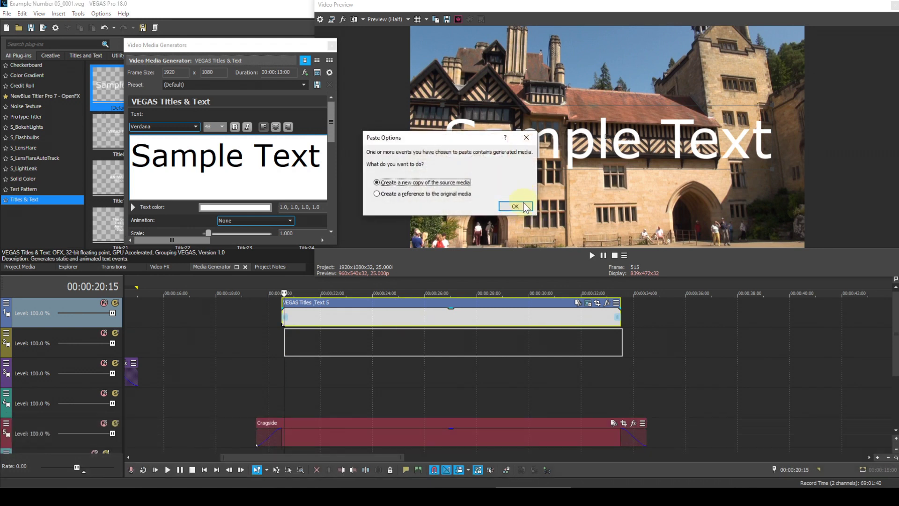
left_click(522, 205)
left_click_drag(417, 334, 412, 367)
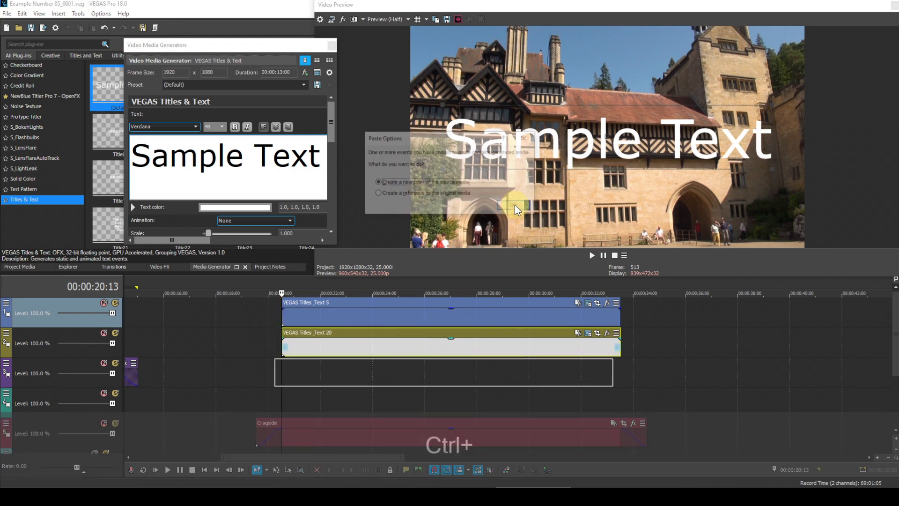
left_click(516, 206)
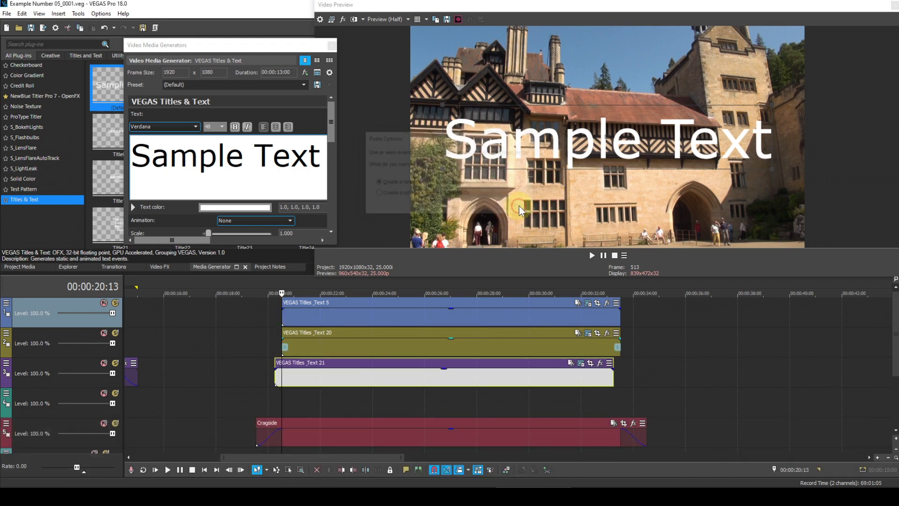
left_click_drag(365, 363, 369, 361)
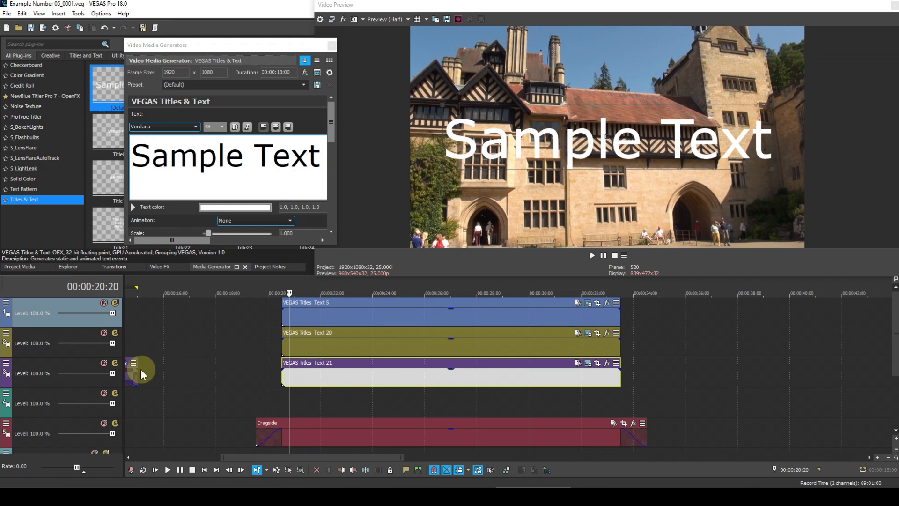
Step: Mute title tracks 2 and 3 and open the top title's generator settings, enlarged
left_click(104, 333)
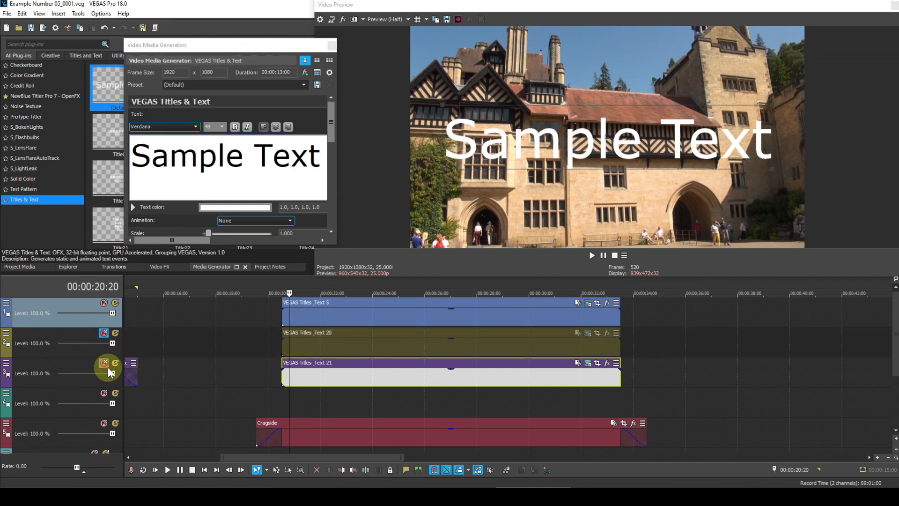
left_click(106, 364)
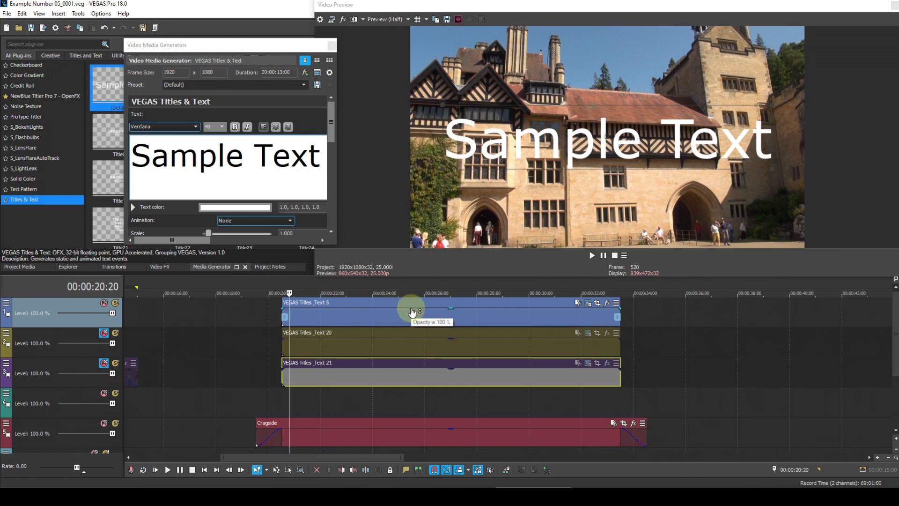
left_click(588, 305)
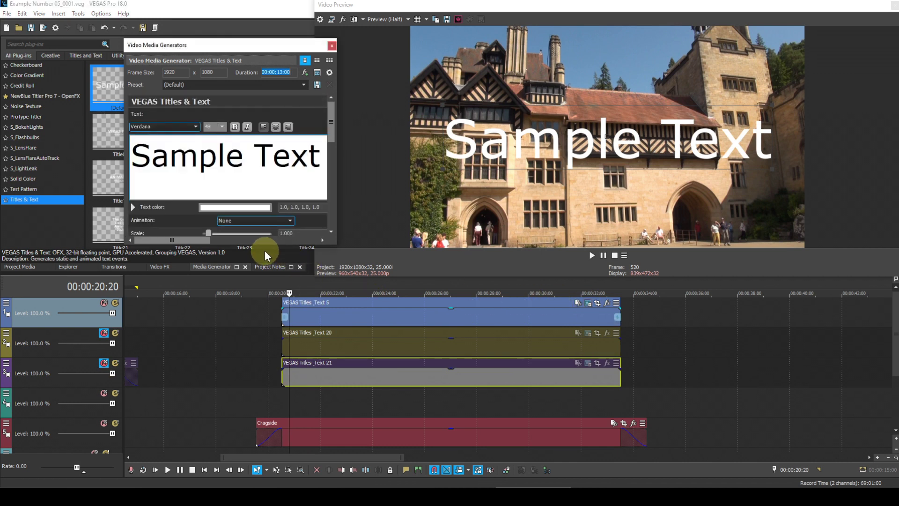
left_click_drag(261, 245, 259, 288)
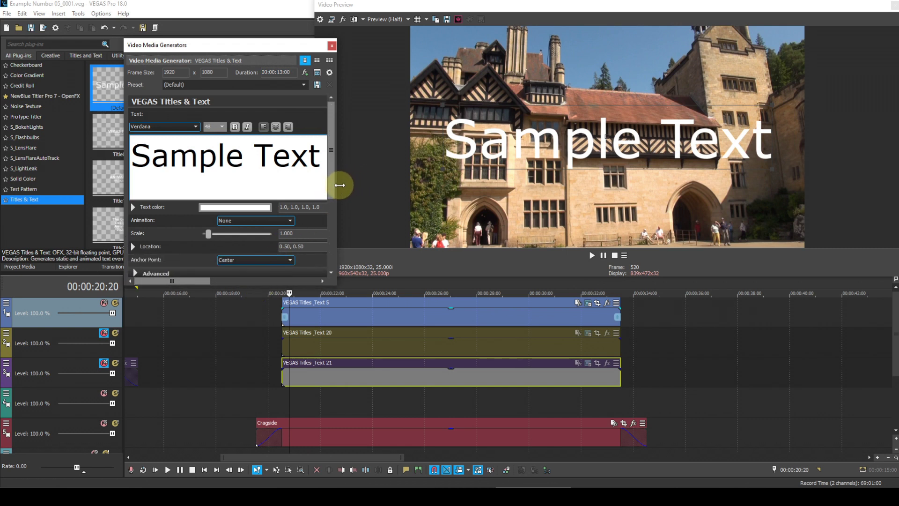
left_click_drag(339, 185, 386, 184)
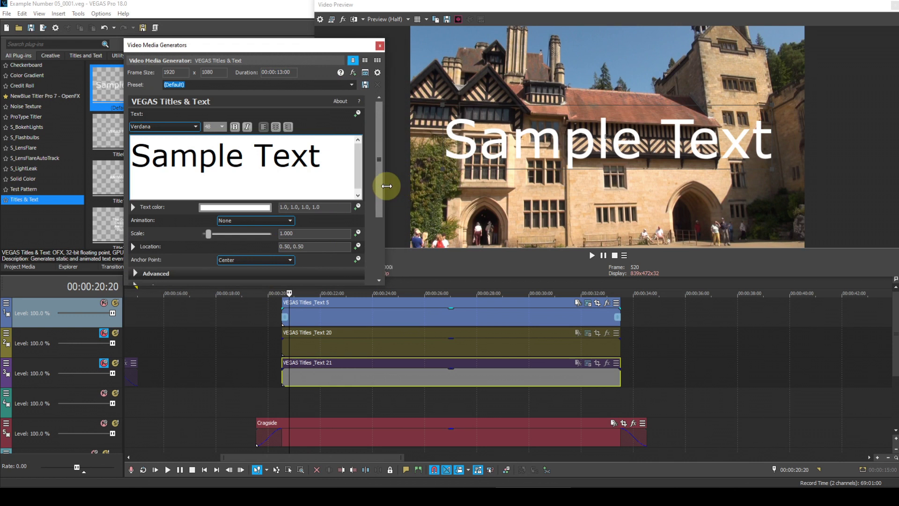
Step: Replace Sample Text with 'Cragside' and apply the Manorly font
triple_click(331, 162)
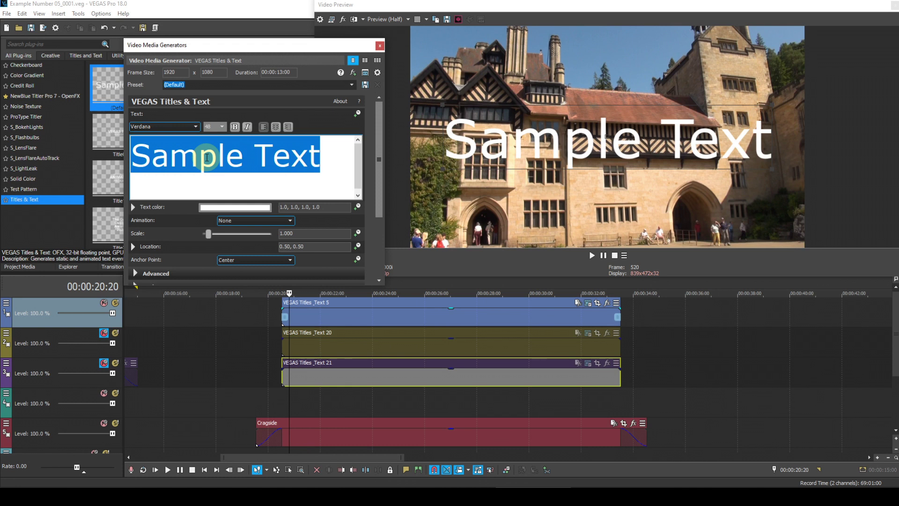
type("Cragsid")
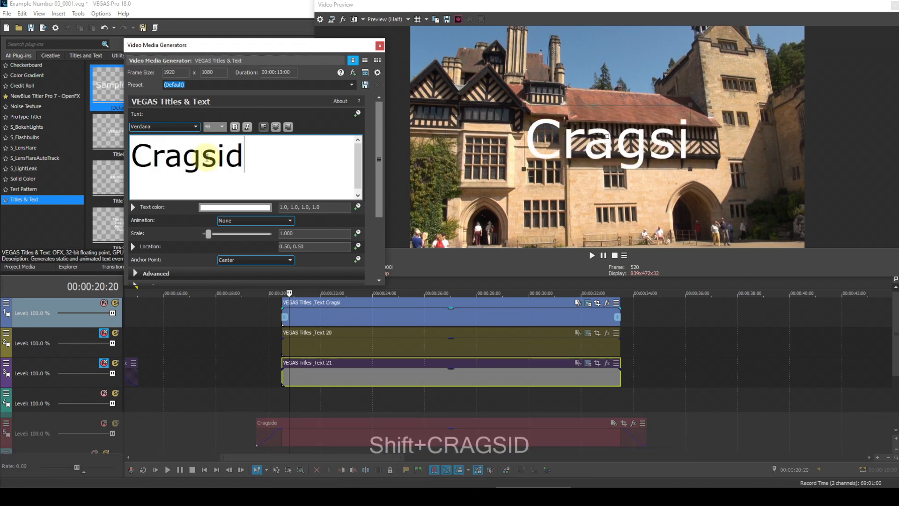
type("e")
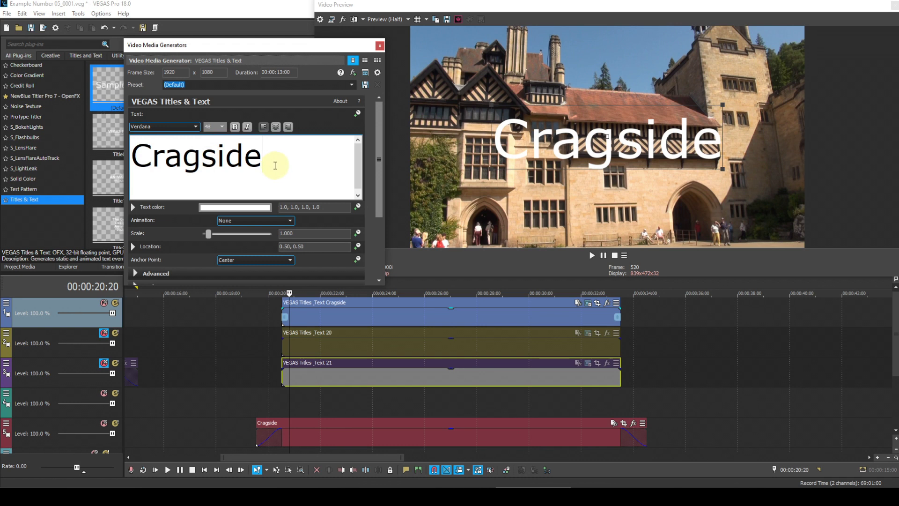
double_click(183, 161)
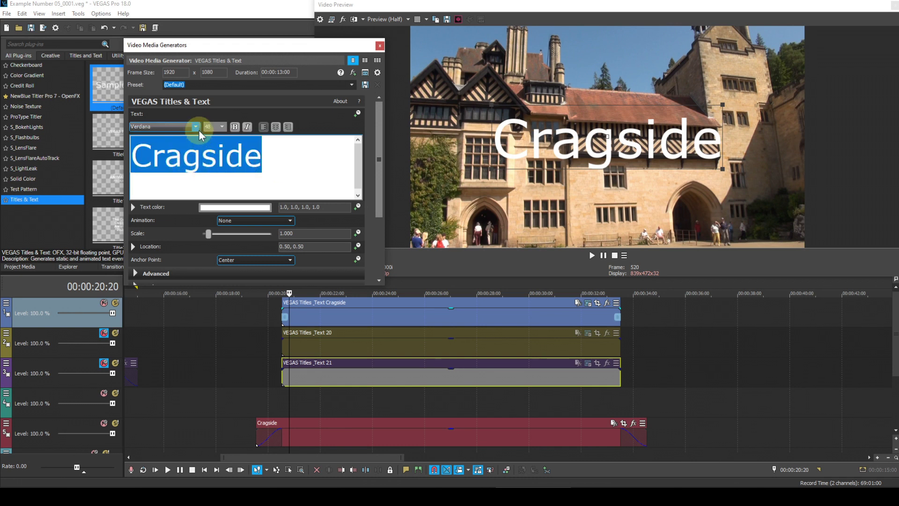
left_click(197, 127)
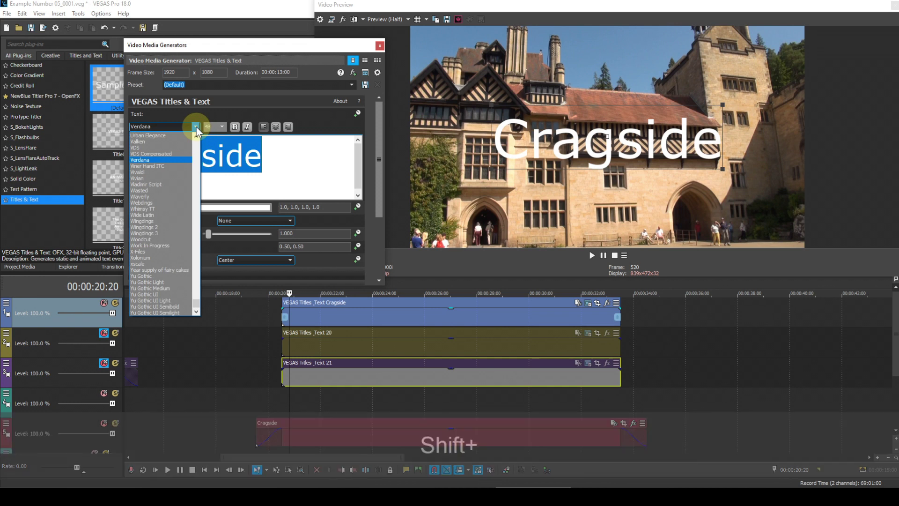
key("shift+m")
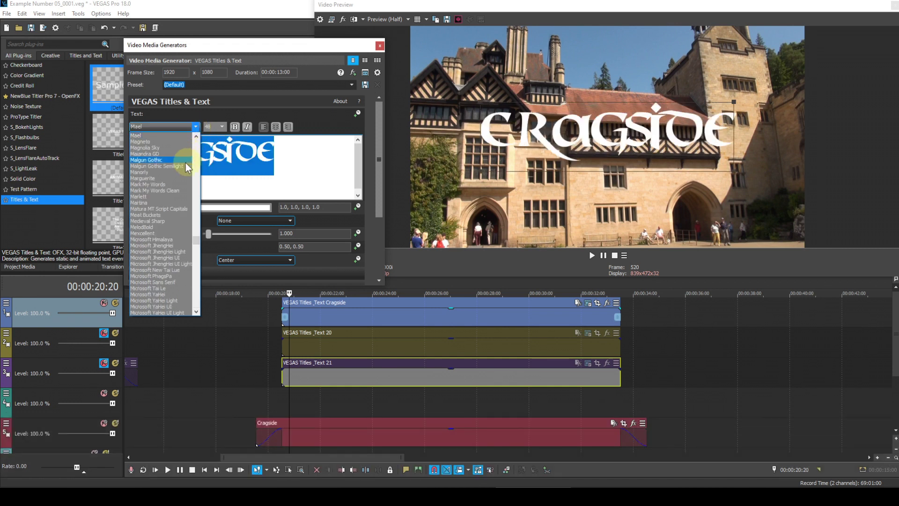
left_click(164, 173)
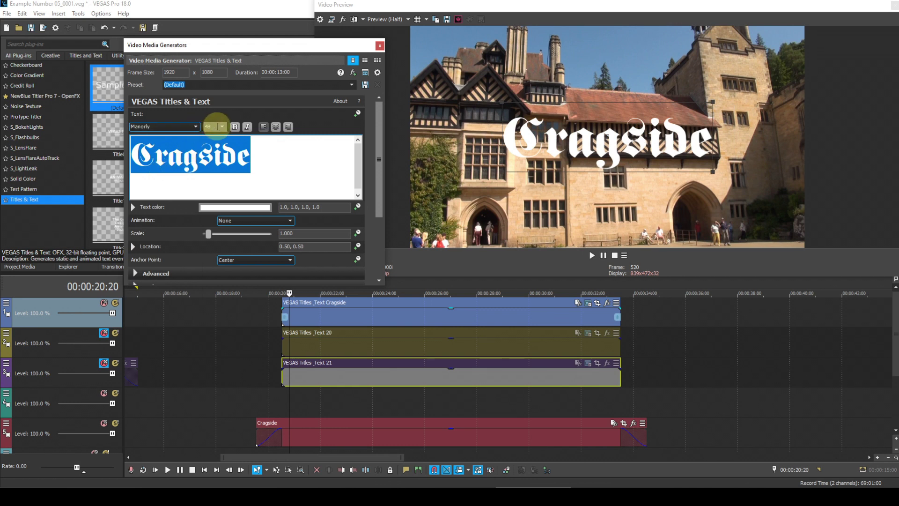
Step: Set the Cragside text to font size 36 and colour it yellow
left_click(222, 128)
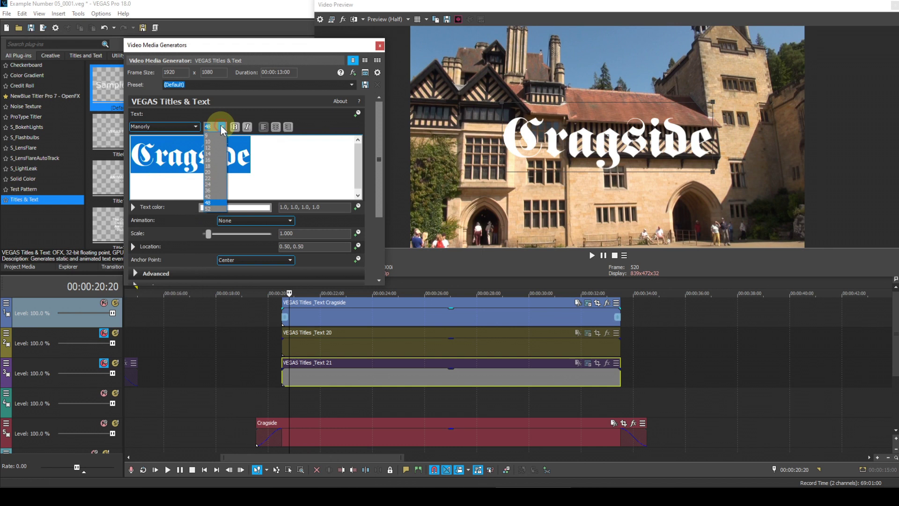
left_click(215, 191)
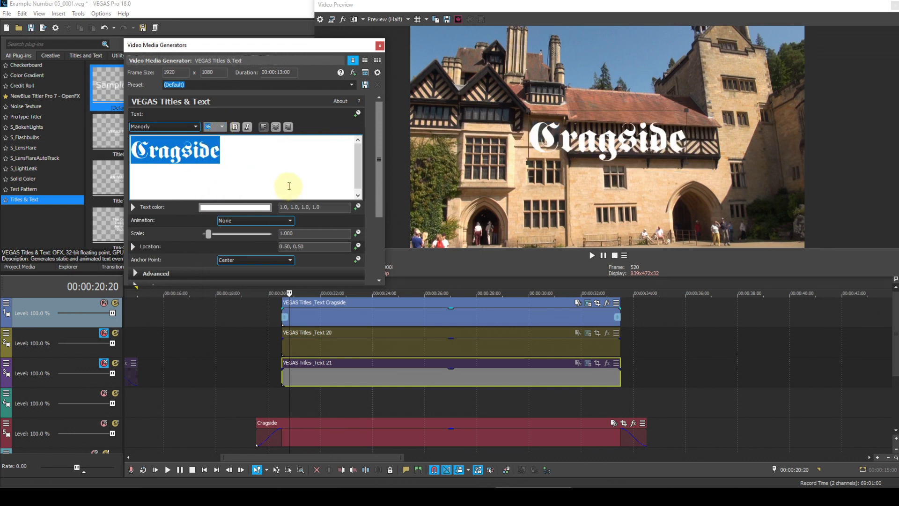
left_click(264, 208)
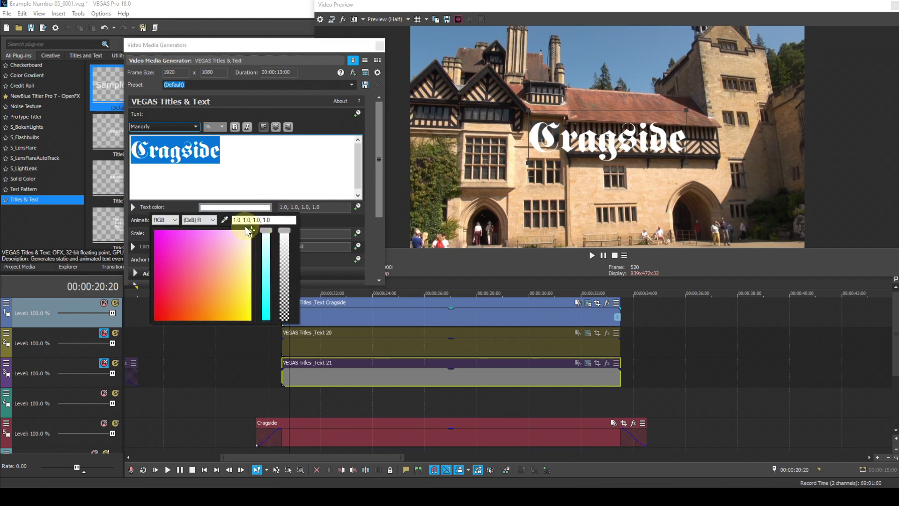
left_click_drag(252, 231, 257, 324)
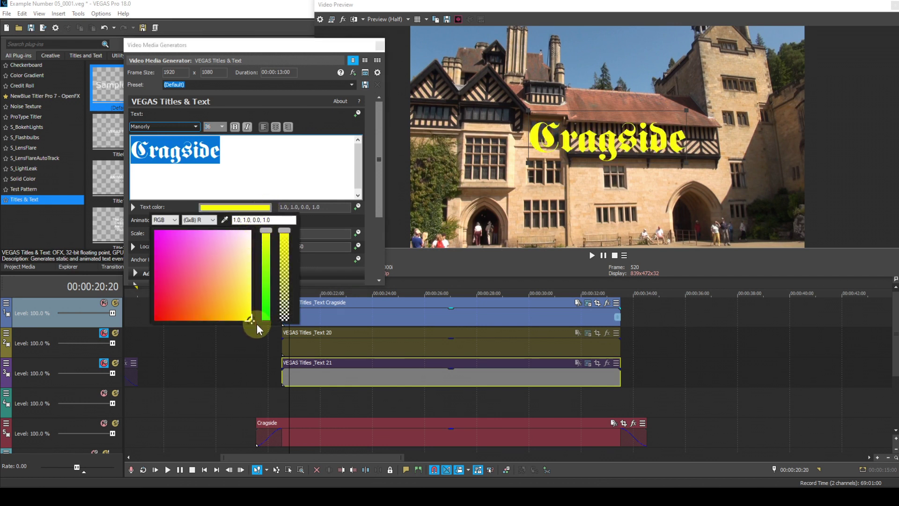
left_click(330, 222)
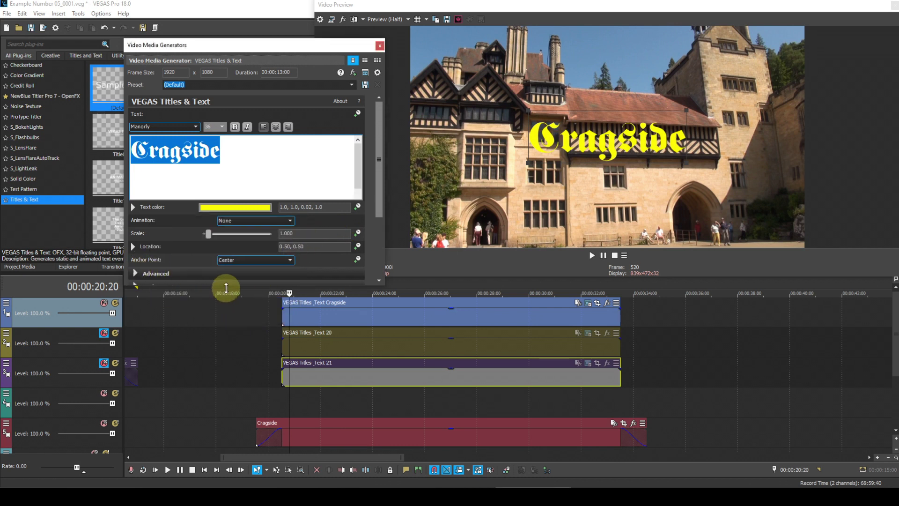
Step: Expand the Outline settings and set the outline width to 4
left_click_drag(226, 287, 220, 321)
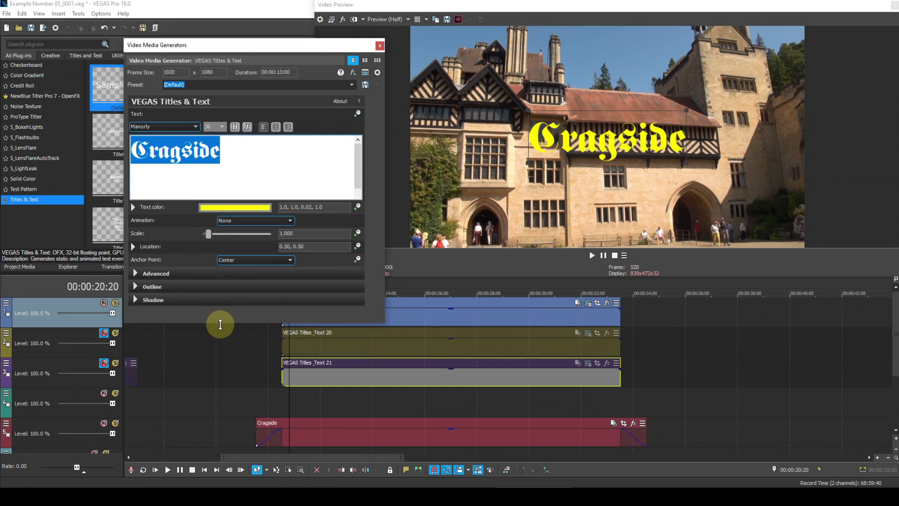
left_click(136, 287)
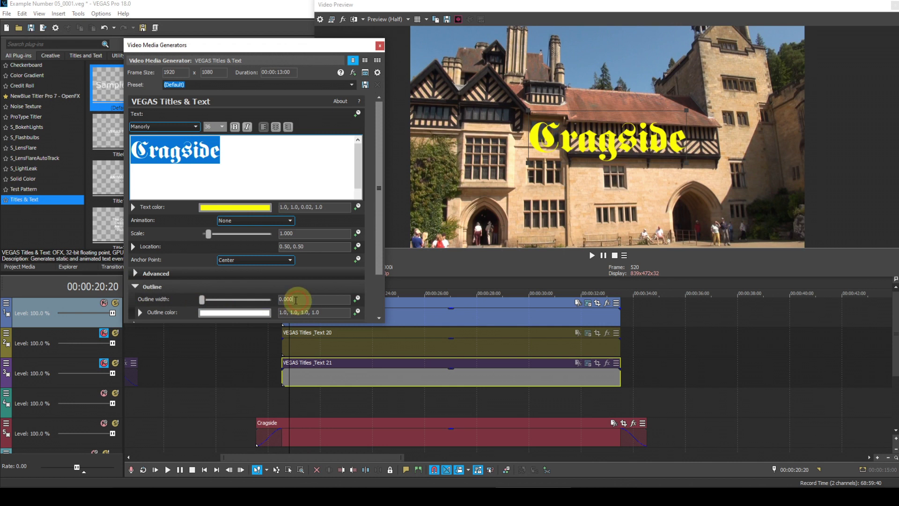
left_click_drag(297, 301, 273, 299)
type("4")
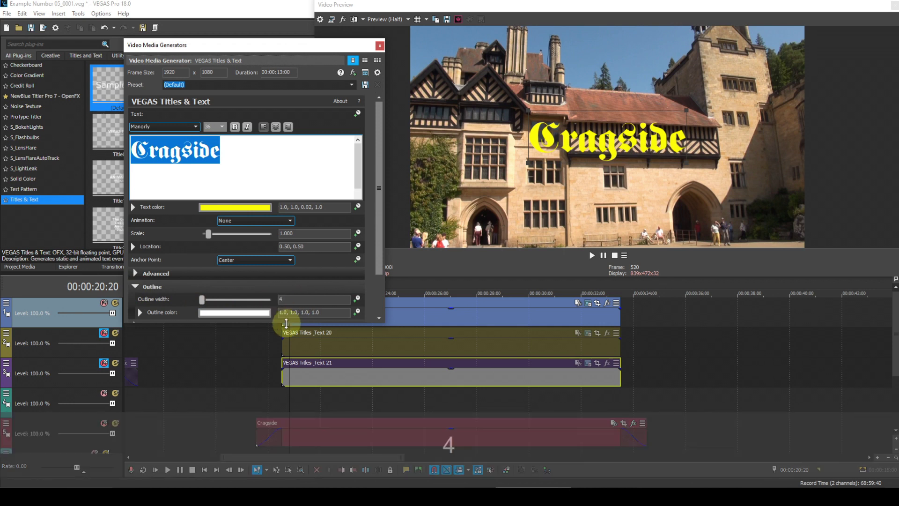
key("Return")
Step: Make the outline colour black in HSV mode and return the cursor to 20:13
left_click(252, 313)
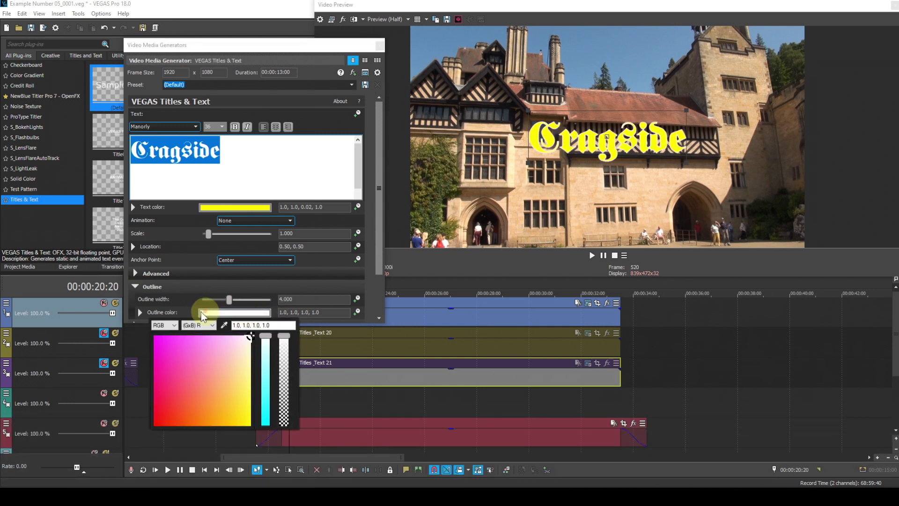
left_click(165, 325)
left_click(158, 334)
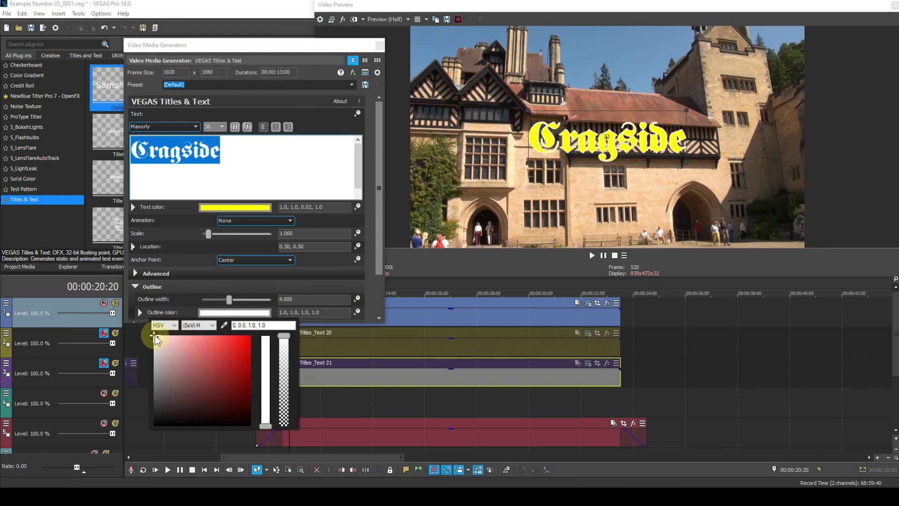
left_click_drag(156, 339, 139, 443)
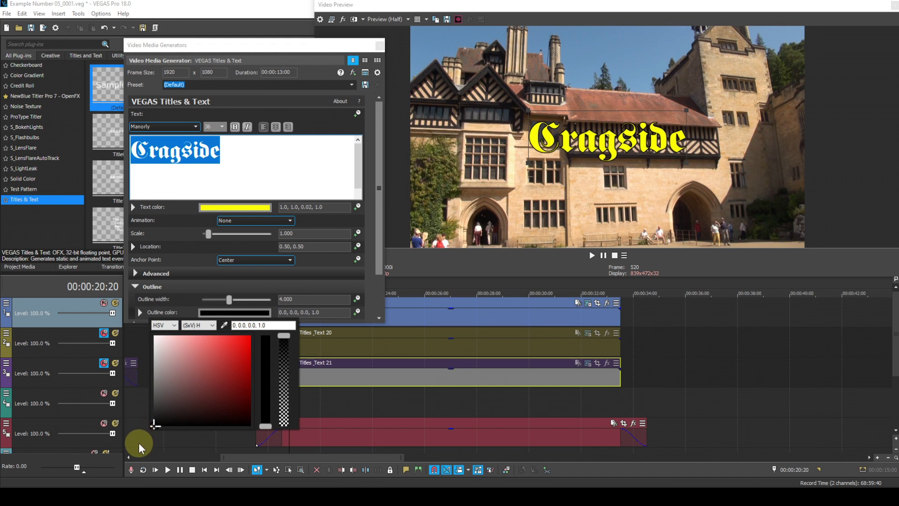
left_click(335, 289)
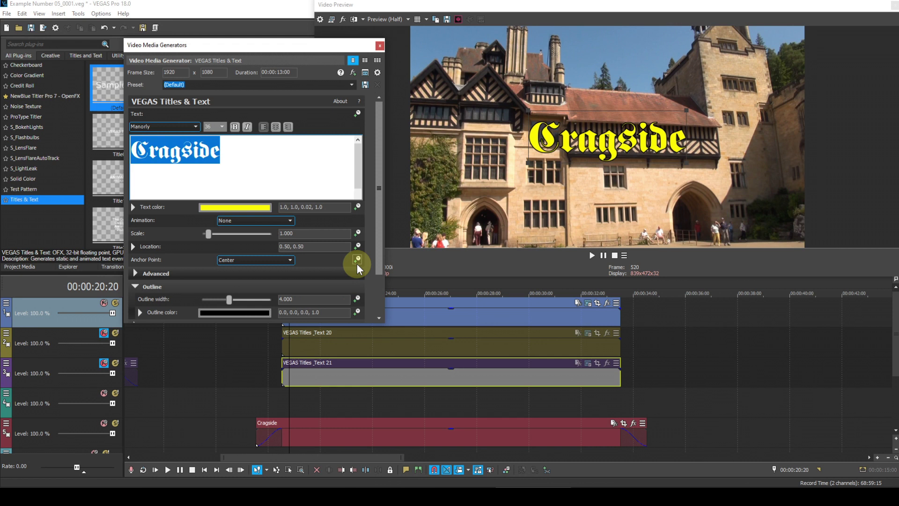
left_click(283, 401)
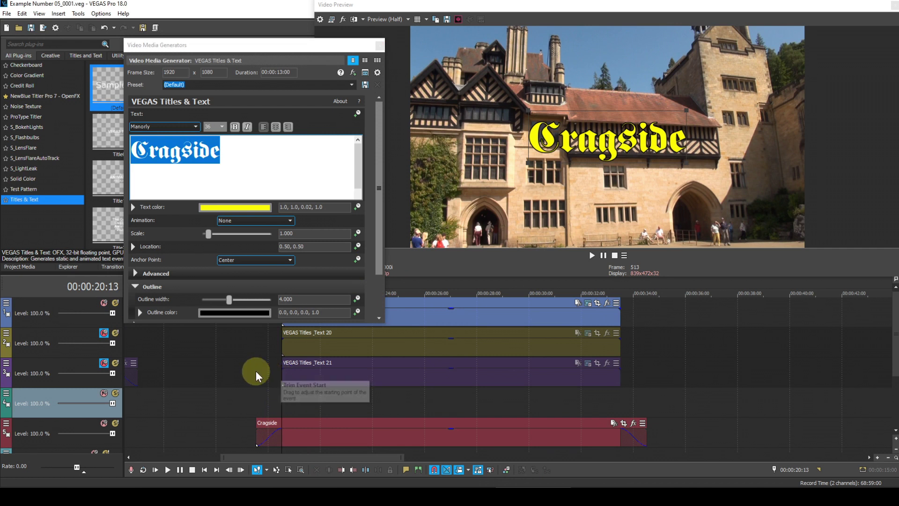
Step: Enable Location keyframing, anchor at Bottom Center, and set the starting location to -0.23, 0.05
left_click(357, 245)
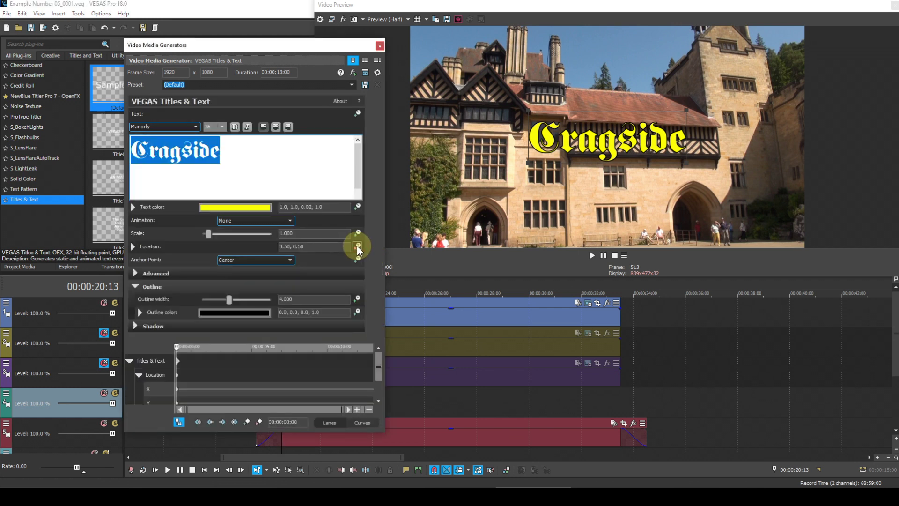
left_click(293, 260)
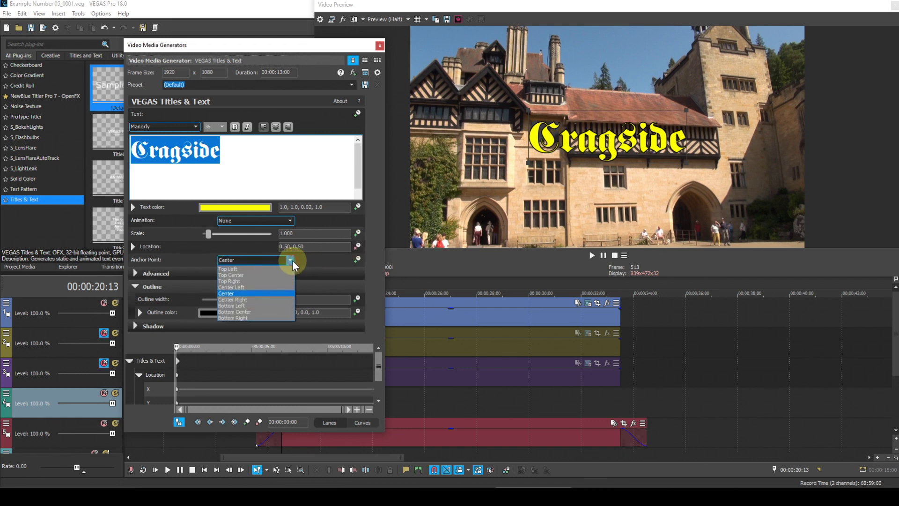
left_click(255, 311)
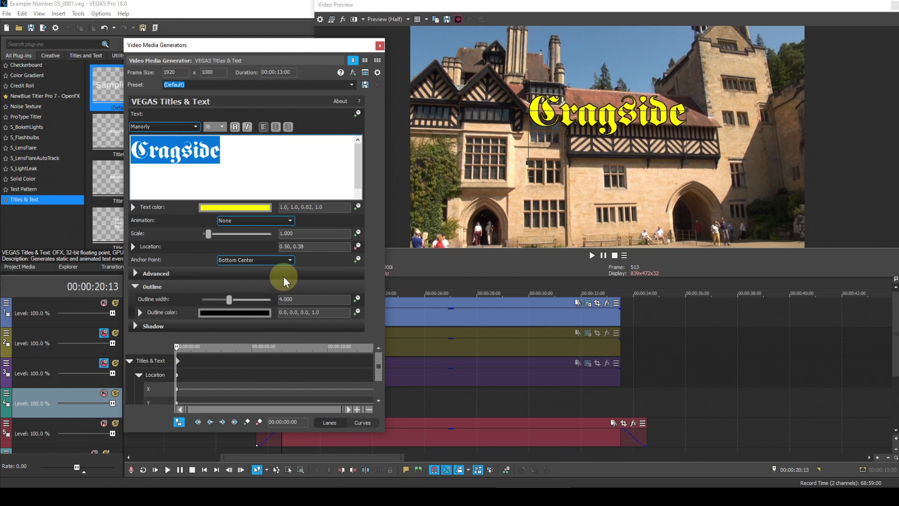
left_click(289, 247)
left_click_drag(288, 247, 256, 247)
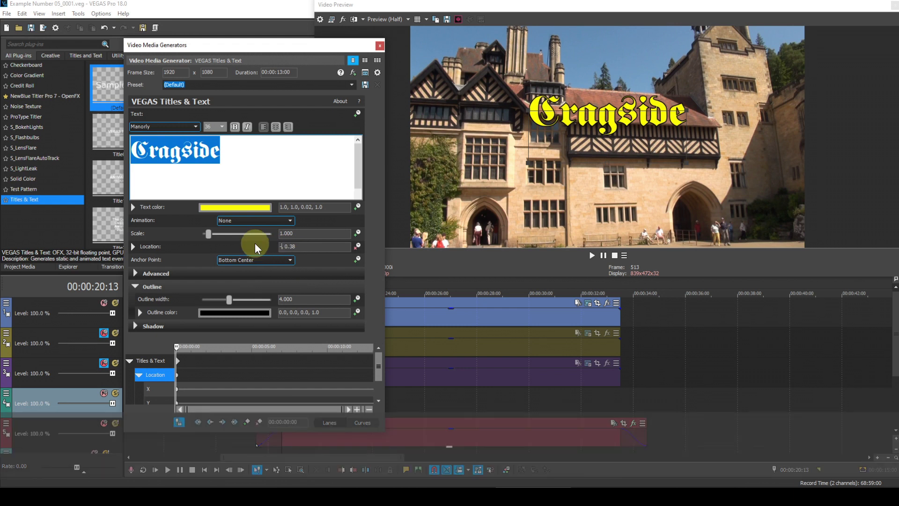
type("-.23")
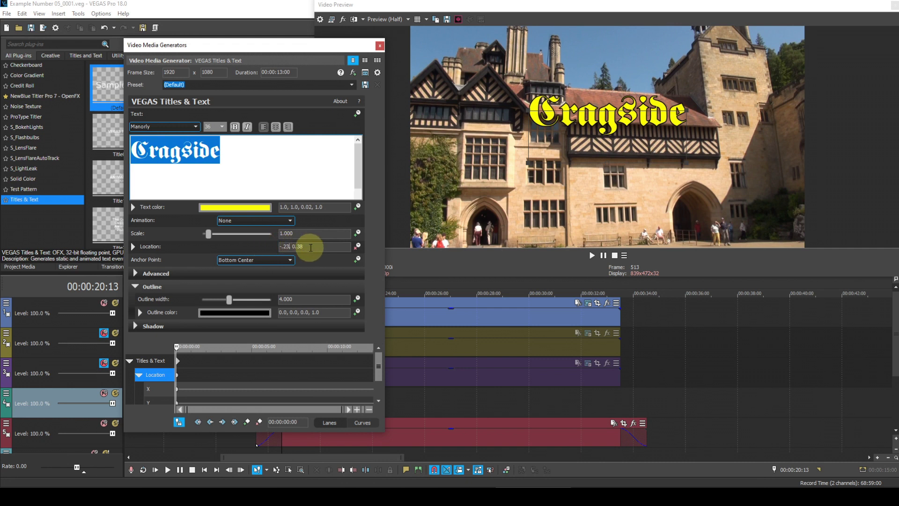
key("BackSpace")
key("BackSpace")
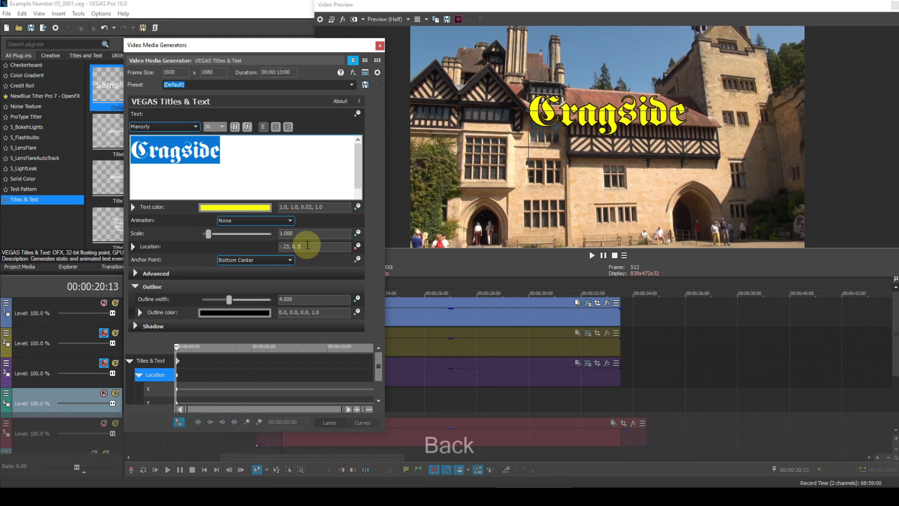
type("05")
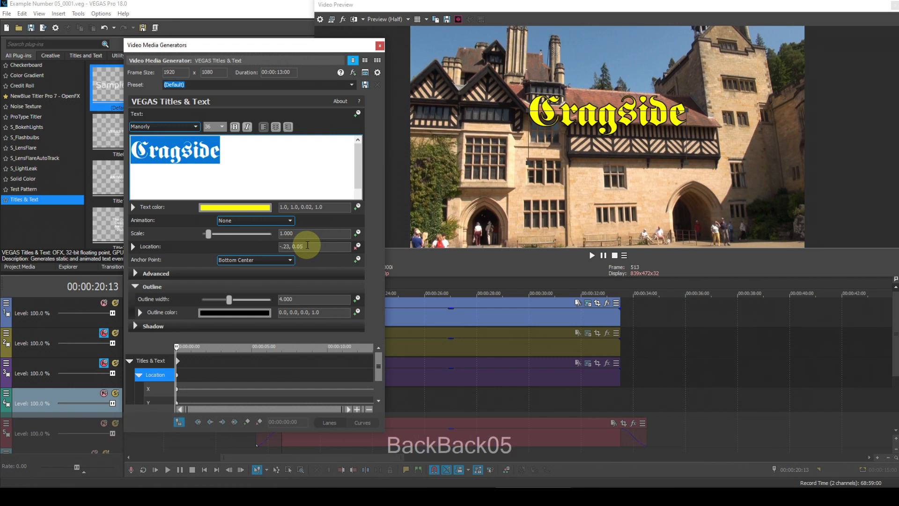
key("Return")
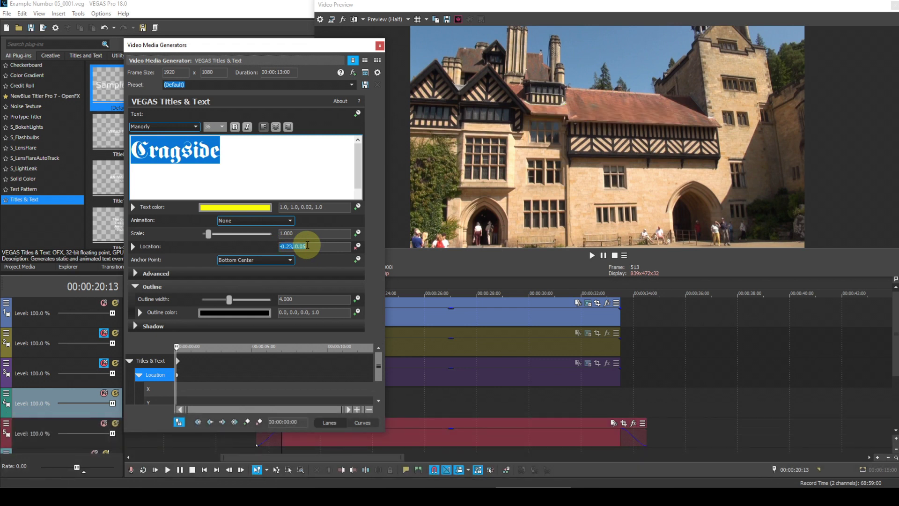
Step: Add a Location keyframe at 1 second with location 0.50, 0.05
left_click(191, 356)
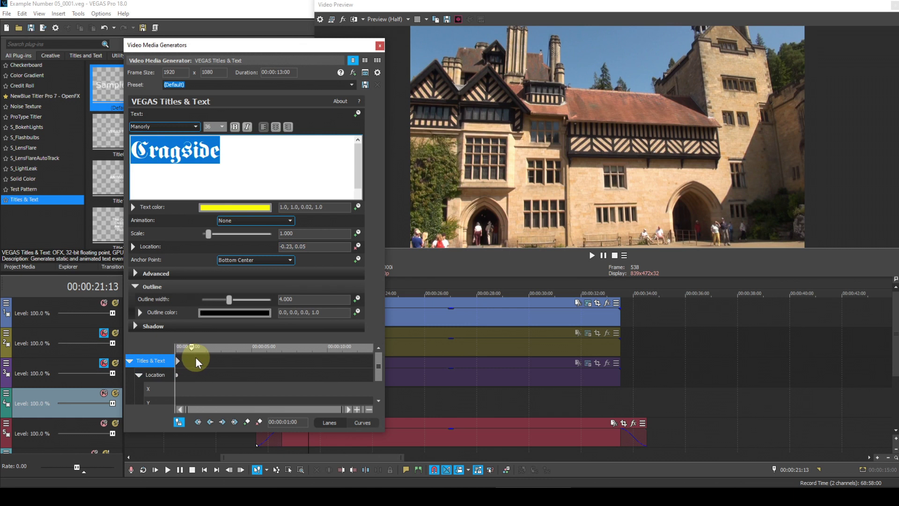
left_click(248, 422)
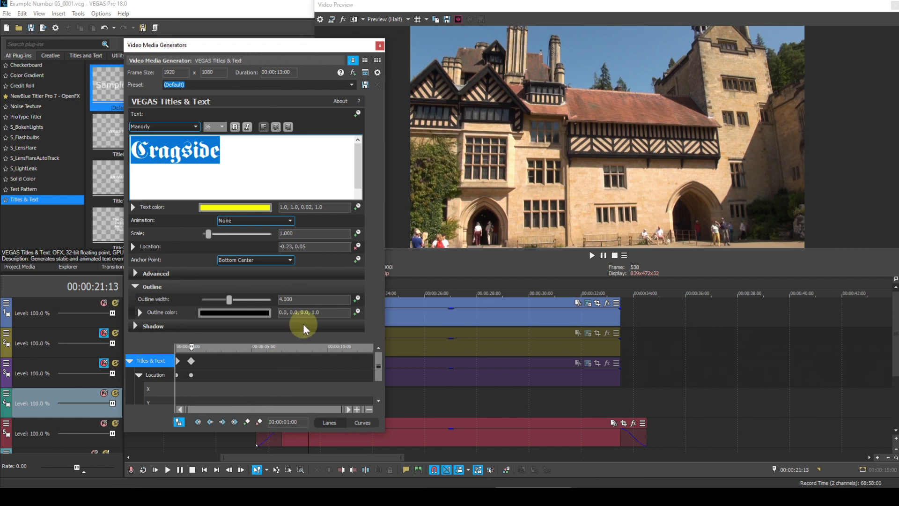
left_click(290, 246)
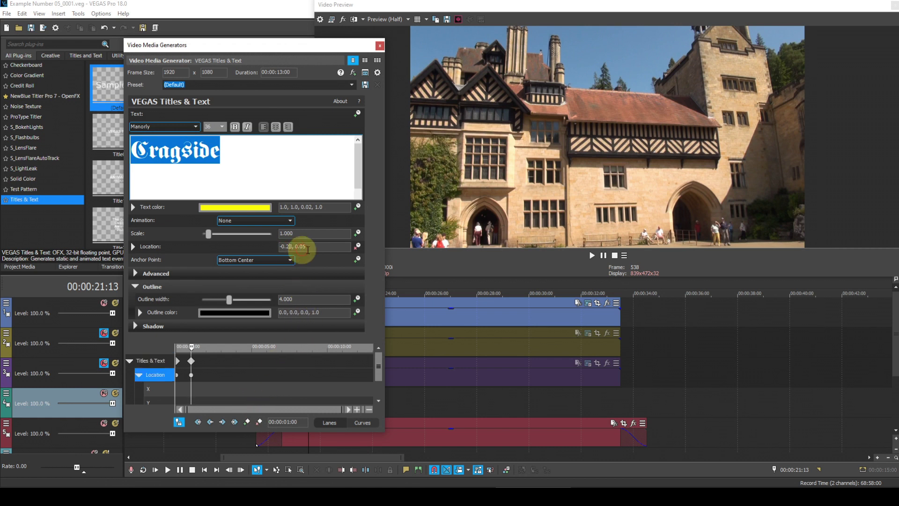
key("Right")
key("BackSpace")
key("BackSpace")
key("BackSpace")
key("BackSpace")
key("BackSpace")
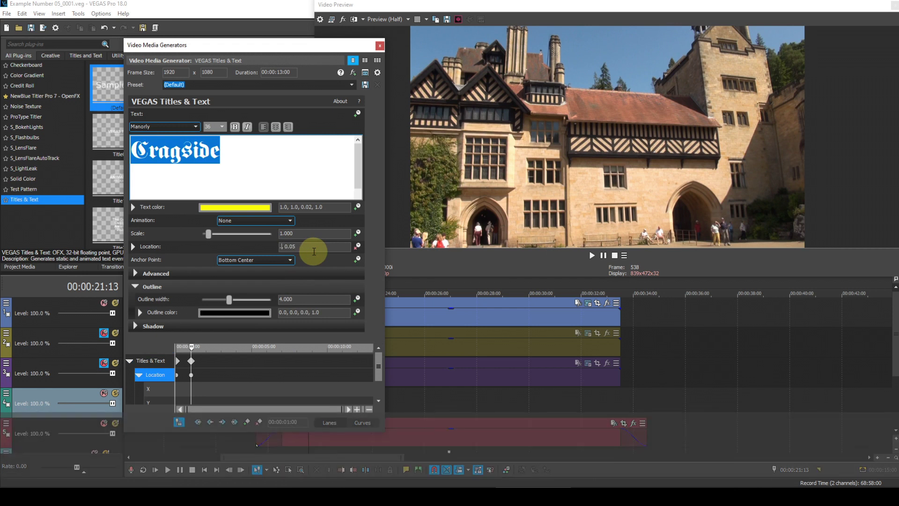
type("0.5")
key("Return")
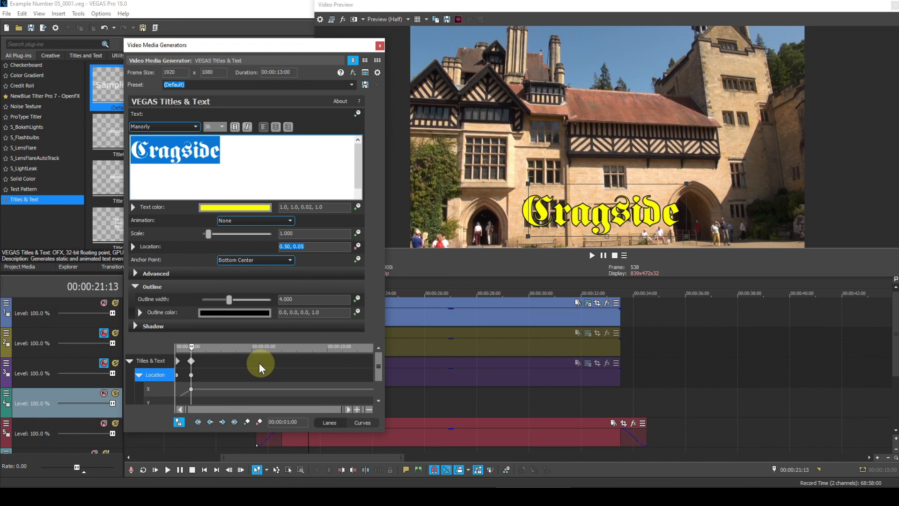
Step: Add Location keyframes at 4 seconds holding 0.50 and at 5 seconds at 1.23, 0.05
left_click(237, 361)
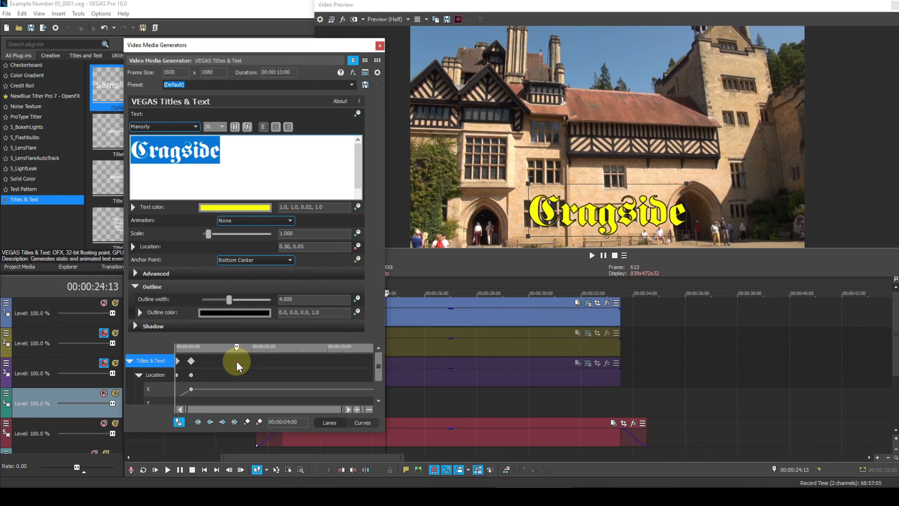
left_click(248, 423)
left_click(253, 357)
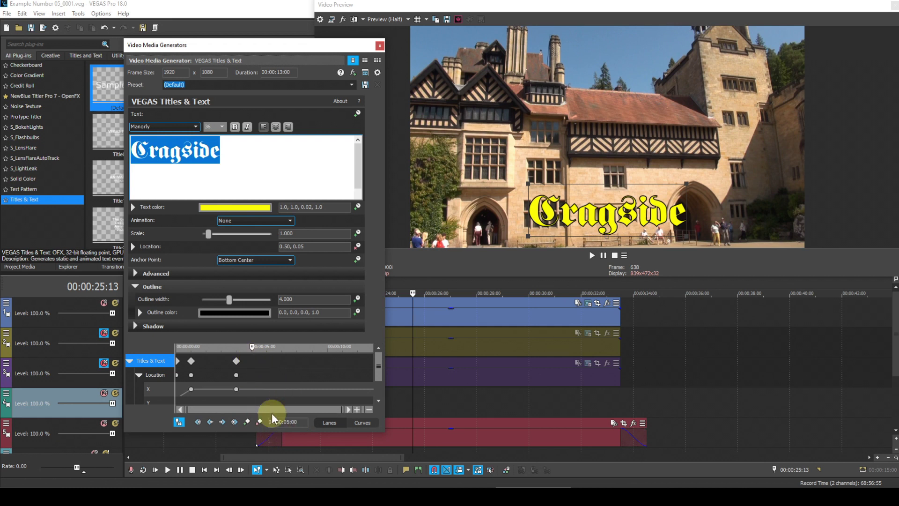
left_click(247, 421)
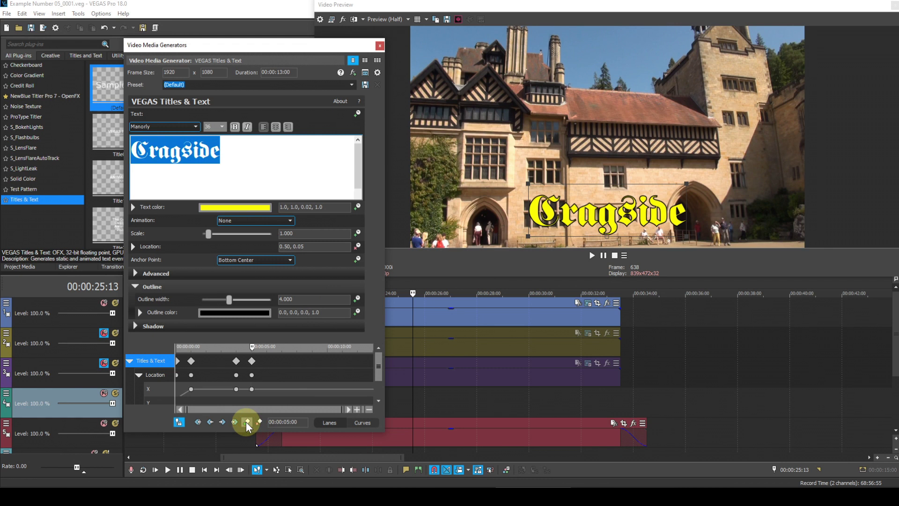
left_click(286, 248)
left_click_drag(286, 248, 265, 249)
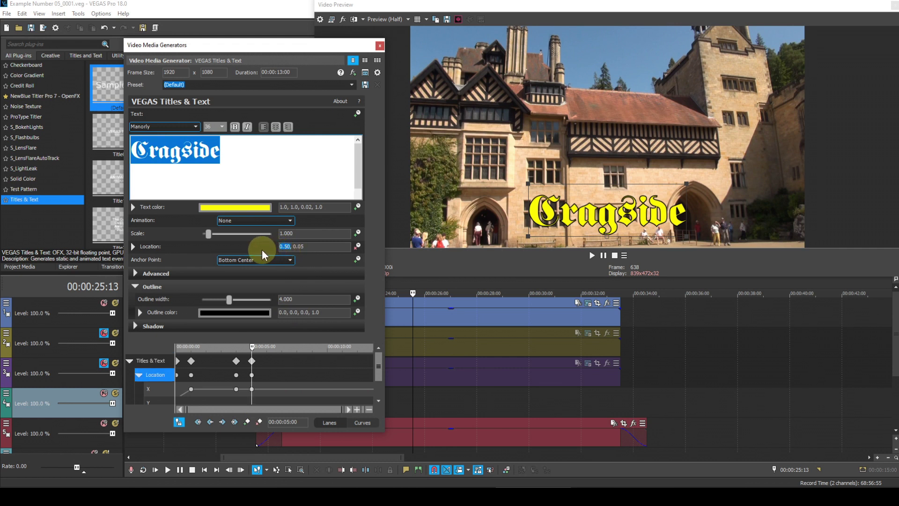
type("1.23")
key("Return")
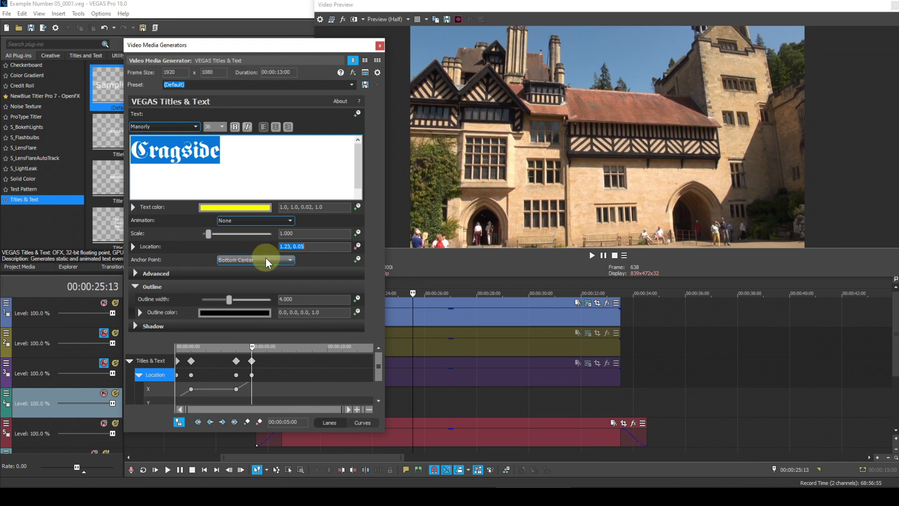
Step: Give the first Location keyframe a Fast Fade and close the generator settings
left_click(178, 375)
right_click(178, 375)
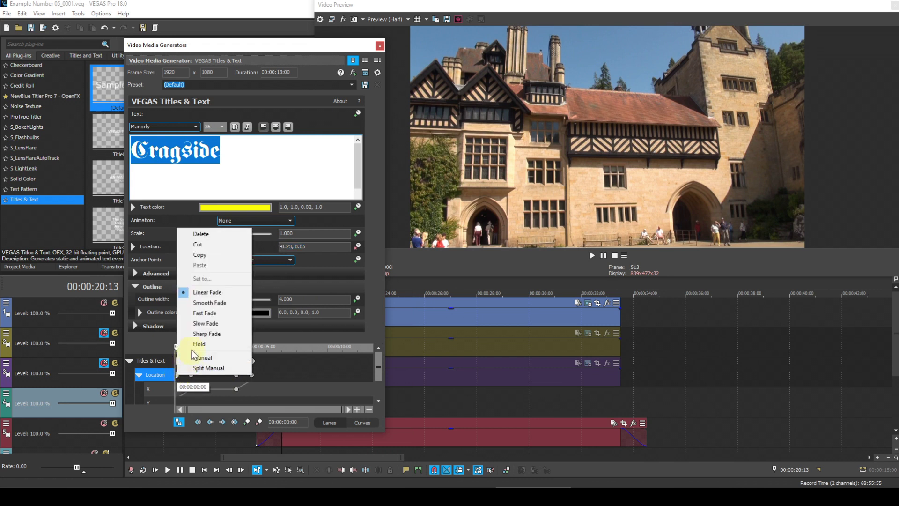
left_click(192, 313)
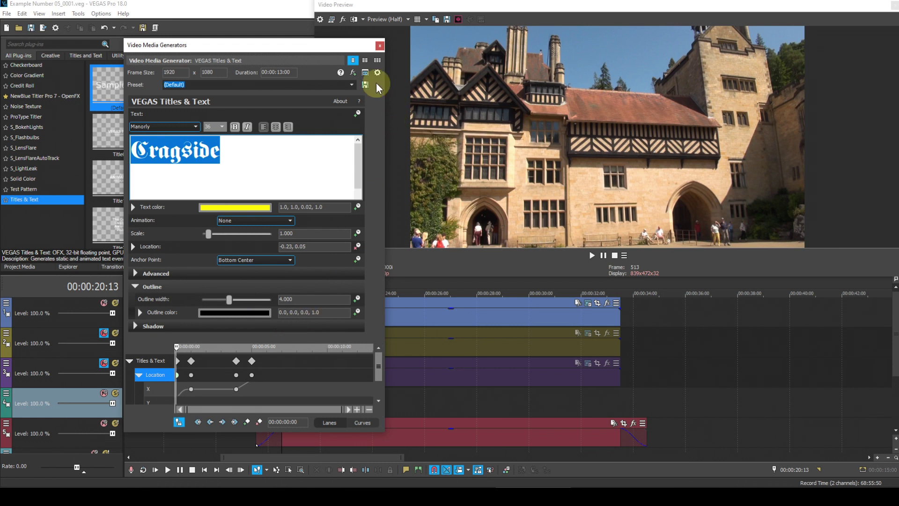
left_click(380, 45)
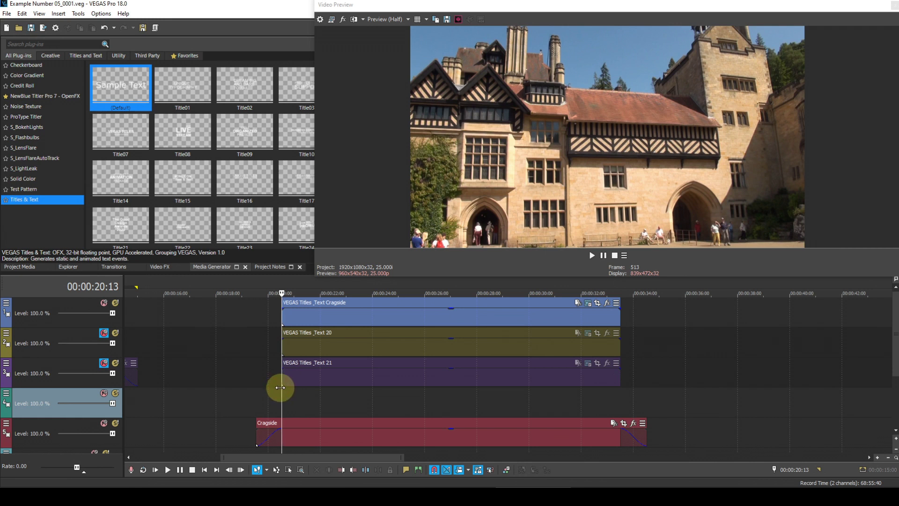
Step: Preview the Cragside animation, unmute track 2, and return the cursor to 20:13
key("space")
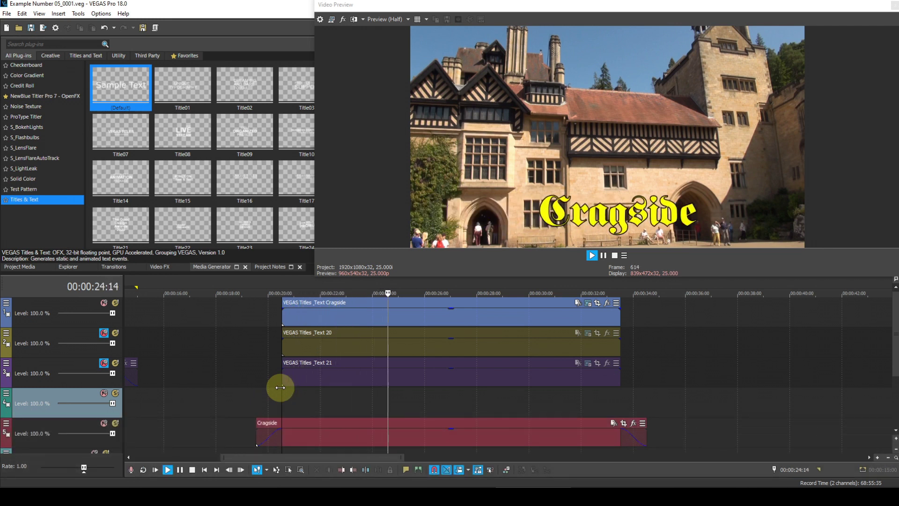
key("space")
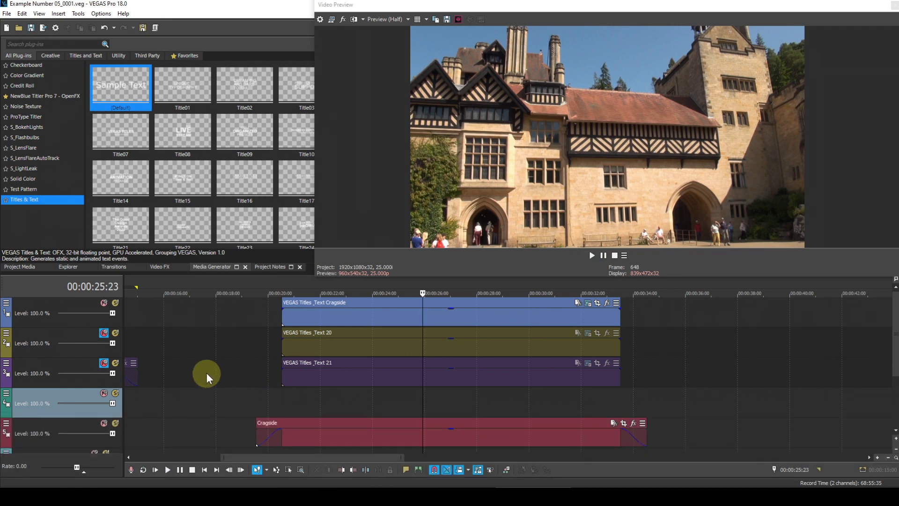
left_click(104, 333)
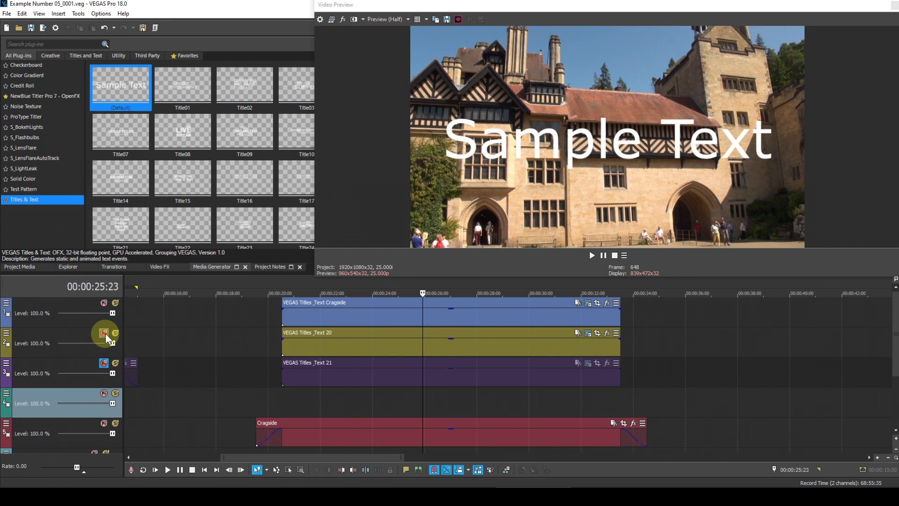
left_click(283, 398)
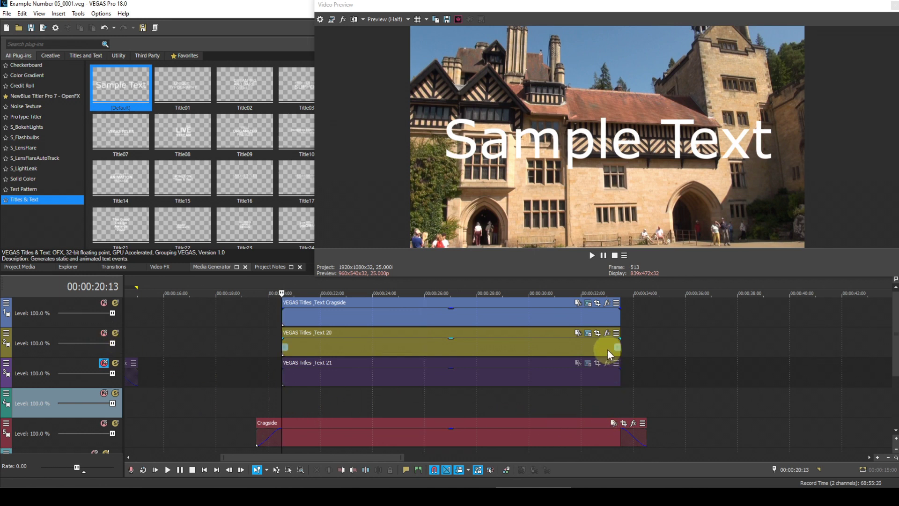
Step: Change the second title's text to 'Northumberland' in Times New Roman
left_click(589, 334)
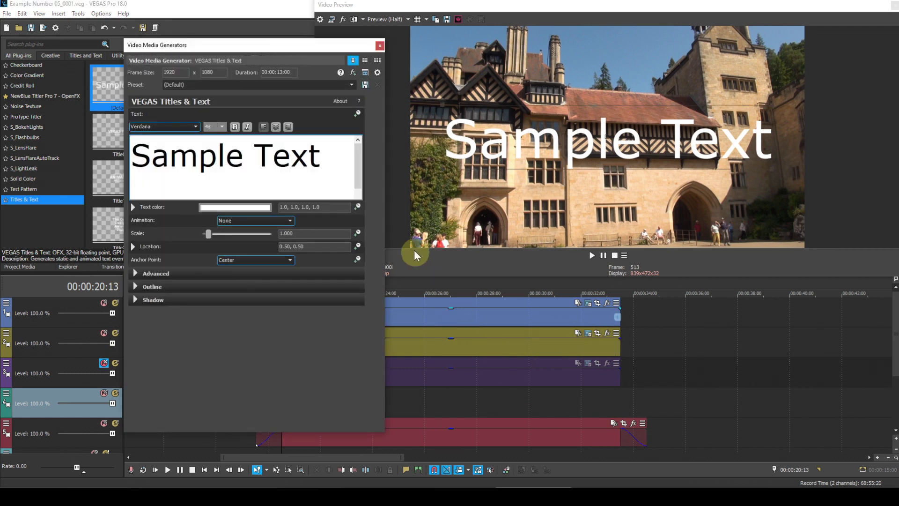
key("ctrl+a")
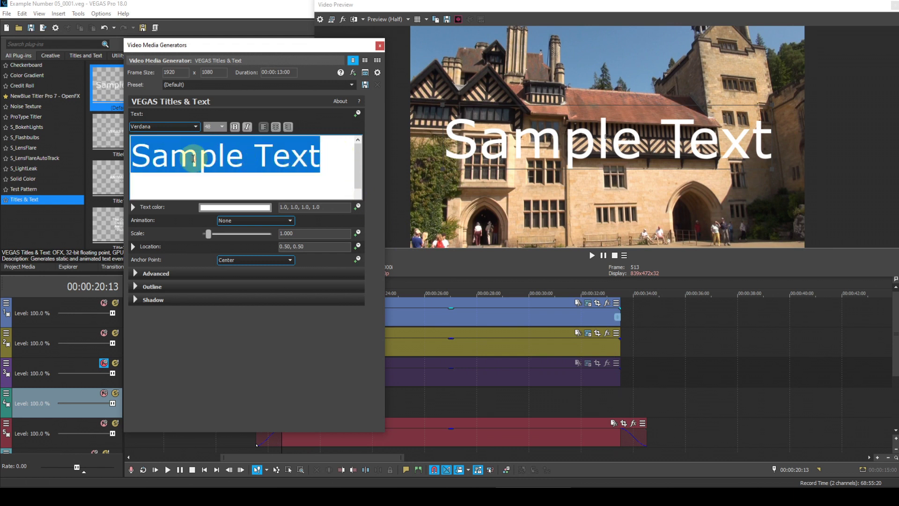
type("N")
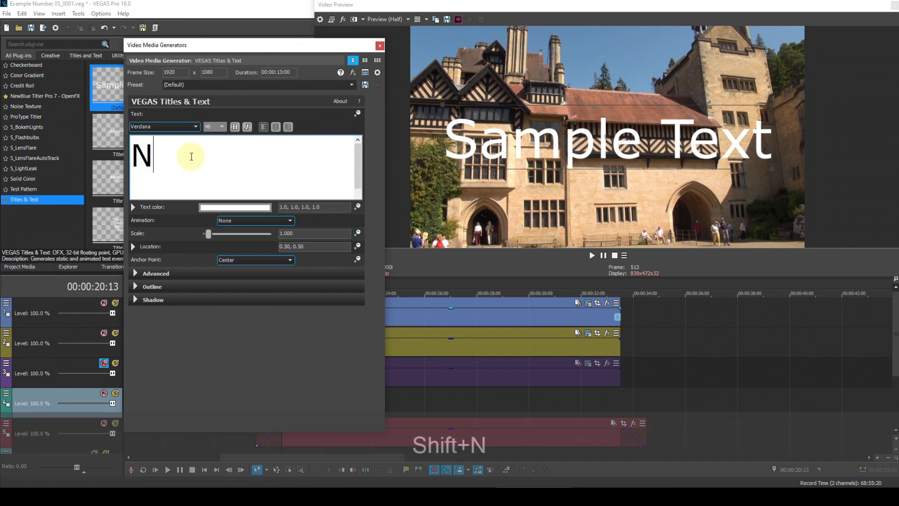
type("orthu")
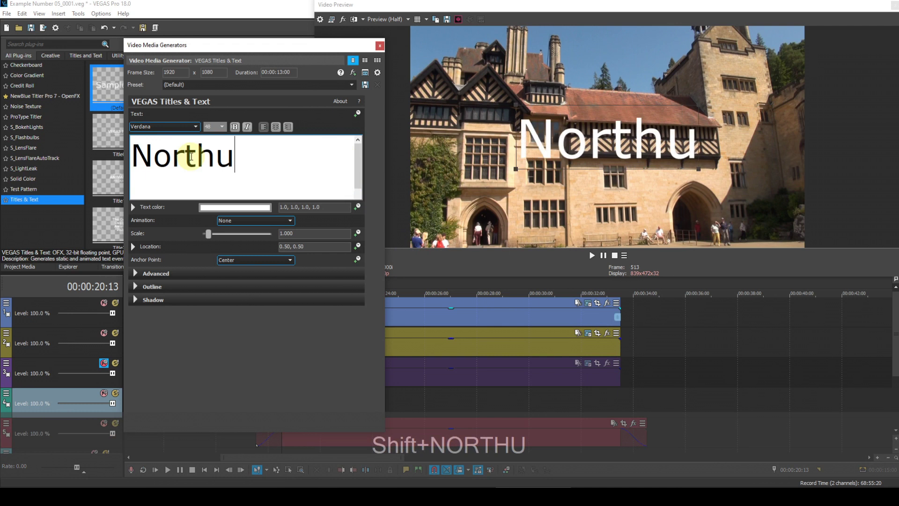
type("mberland")
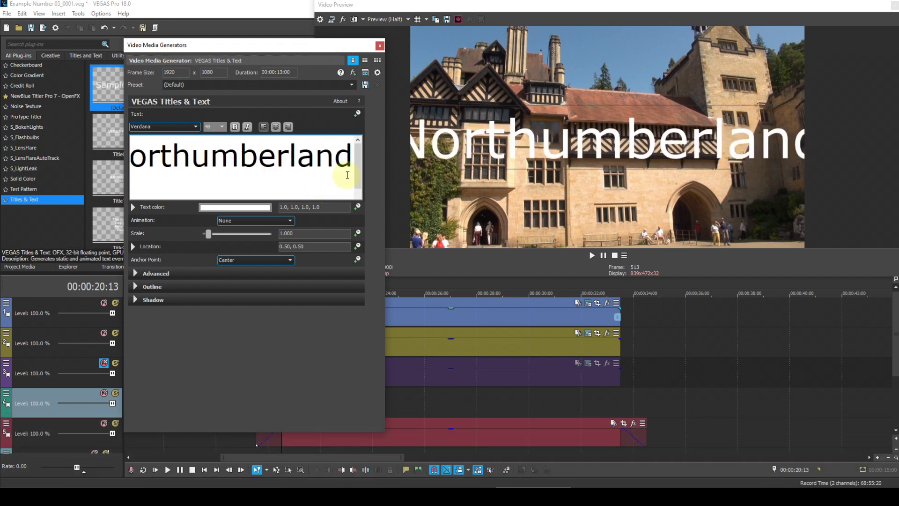
double_click(344, 158)
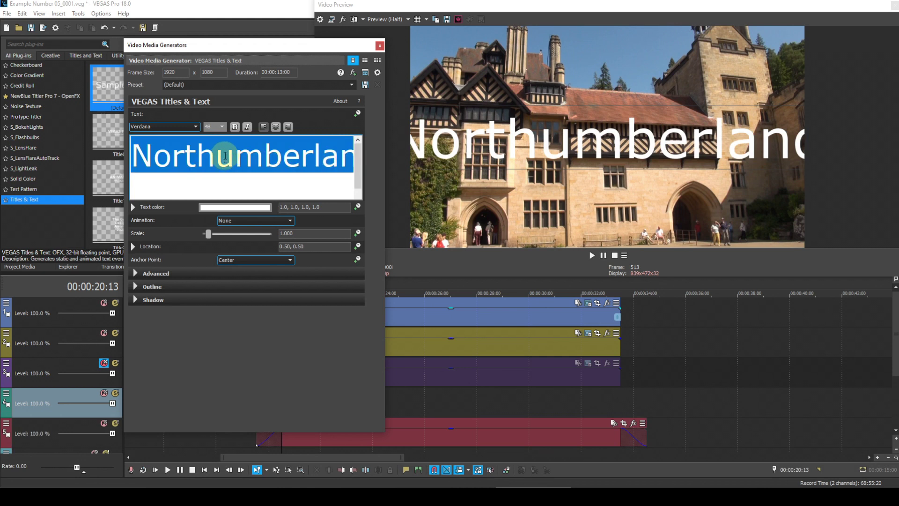
left_click(195, 127)
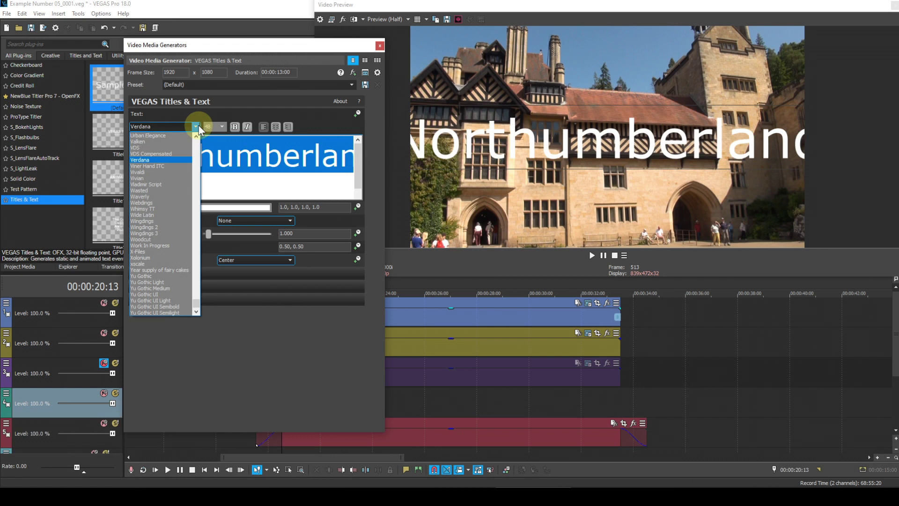
key("shift+t")
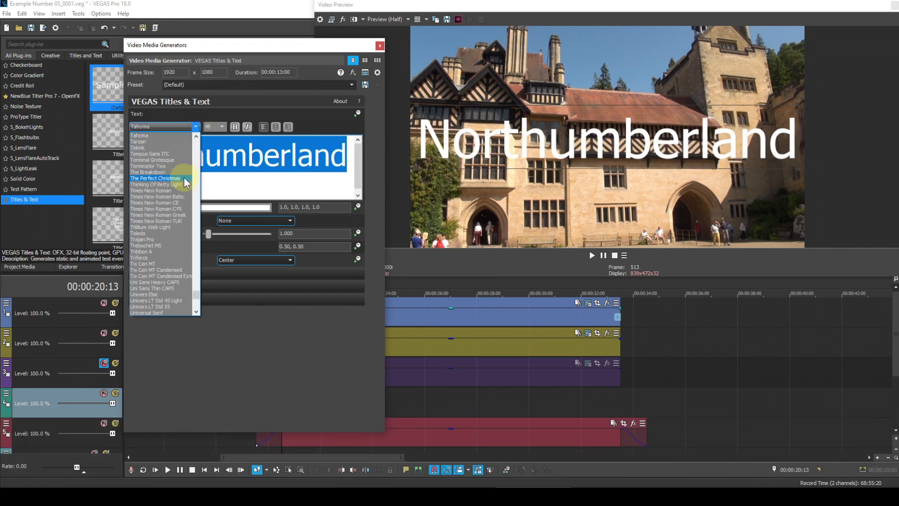
left_click(171, 190)
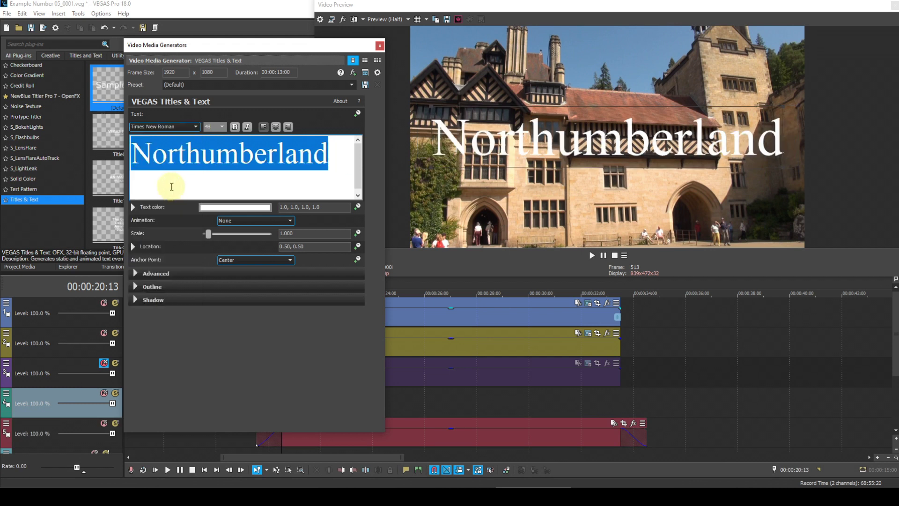
Step: Set Northumberland to font size 24 and colour it yellow
left_click(222, 127)
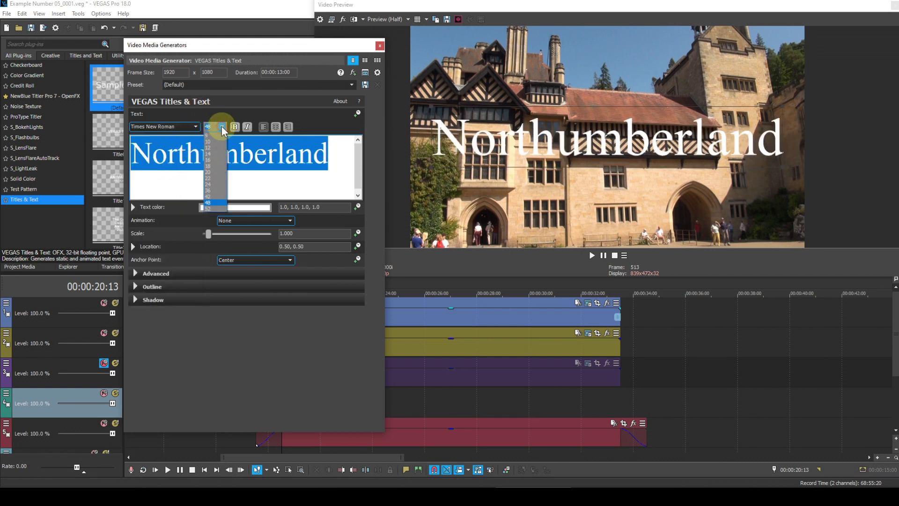
left_click(213, 183)
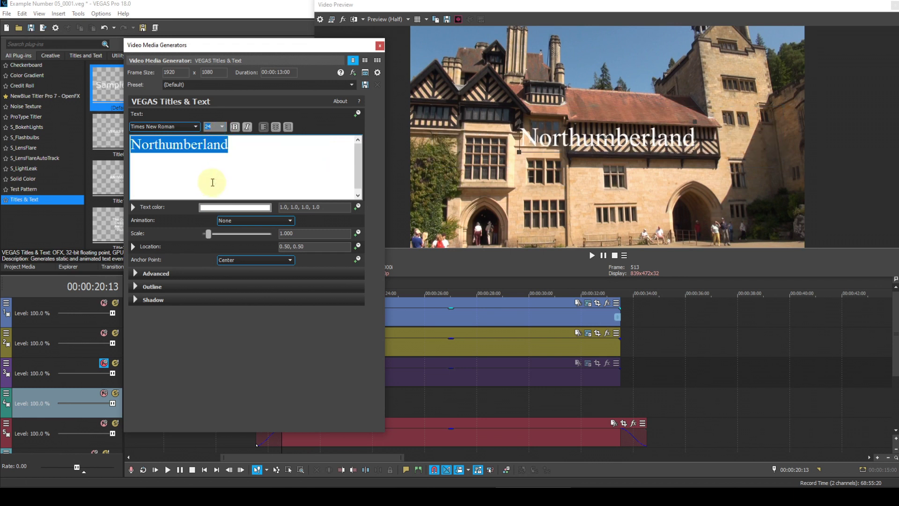
left_click(224, 207)
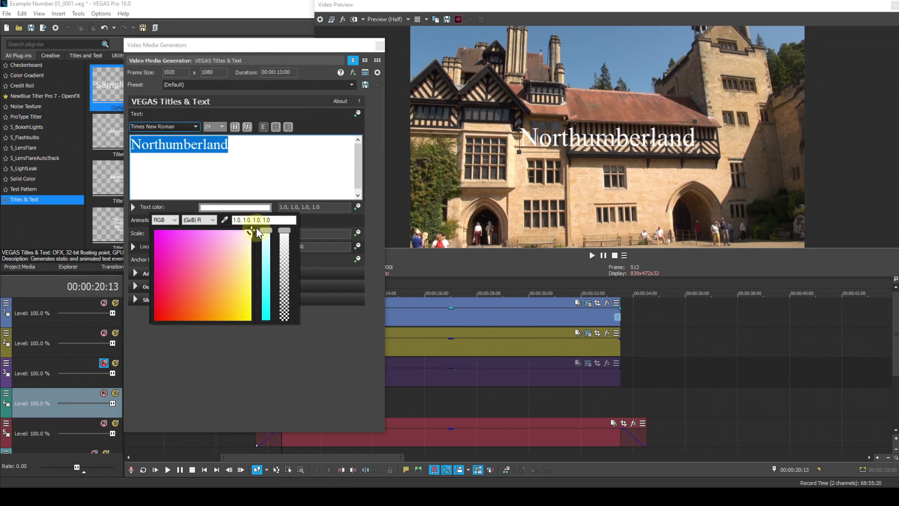
mouse_move(253, 229)
left_mouse_down()
mouse_move(253, 290)
mouse_move(267, 327)
left_mouse_up()
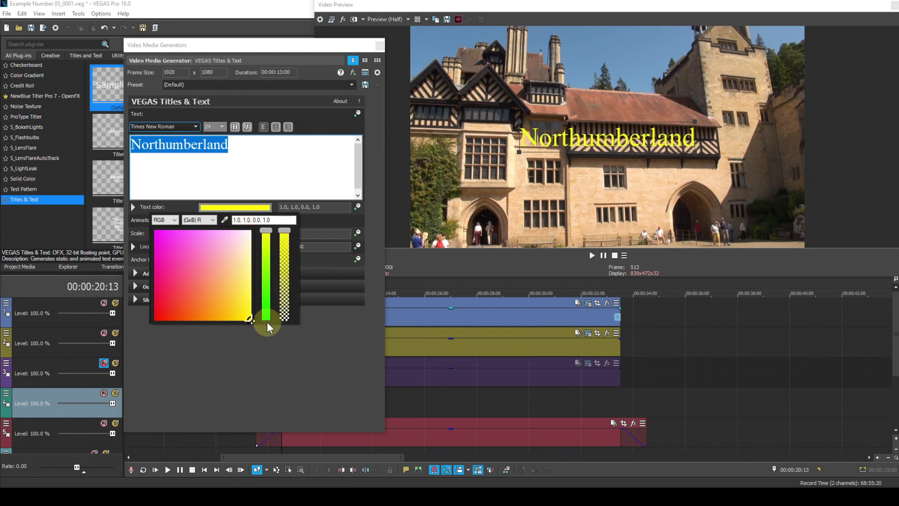
left_click(333, 220)
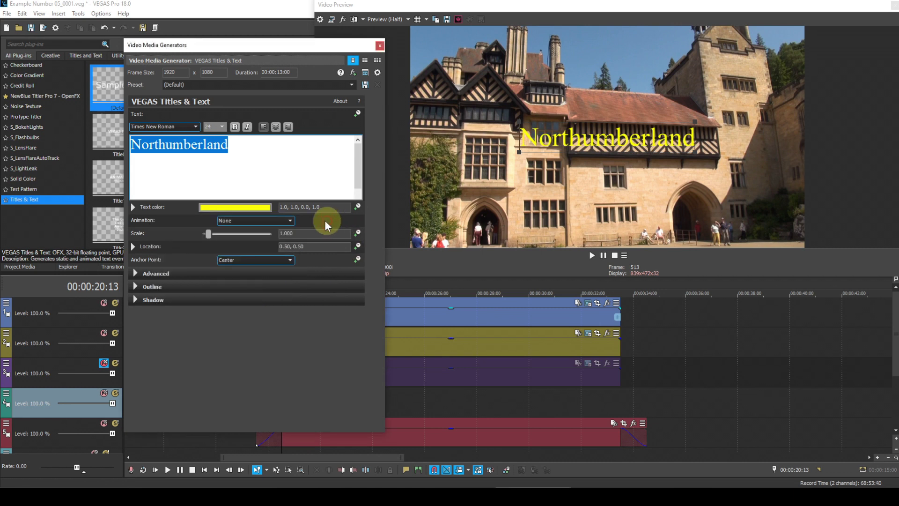
Step: Expand Outline and set the outline colour to black in HSV mode
left_click(138, 287)
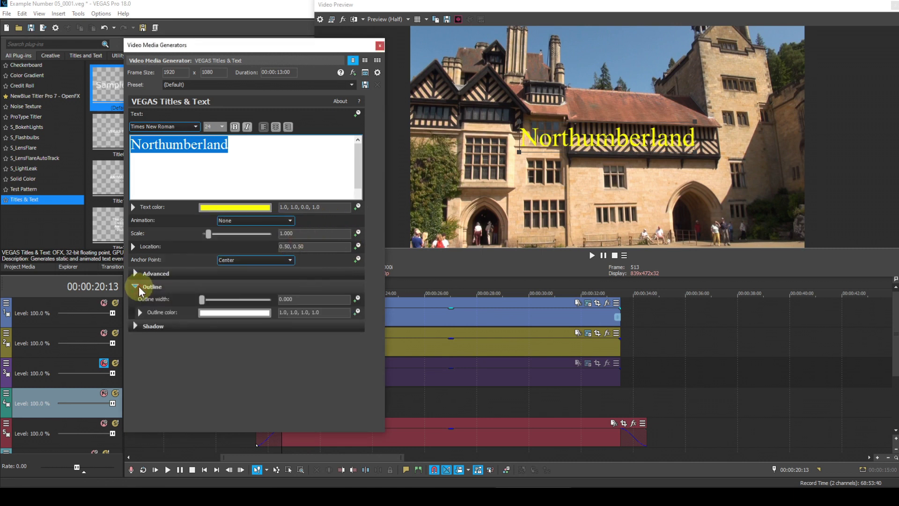
left_click(237, 313)
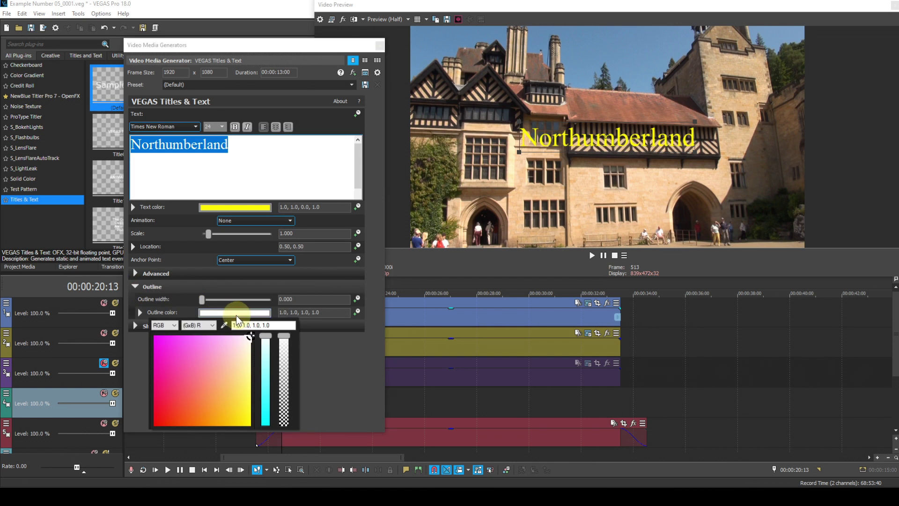
left_click(165, 325)
left_click(158, 334)
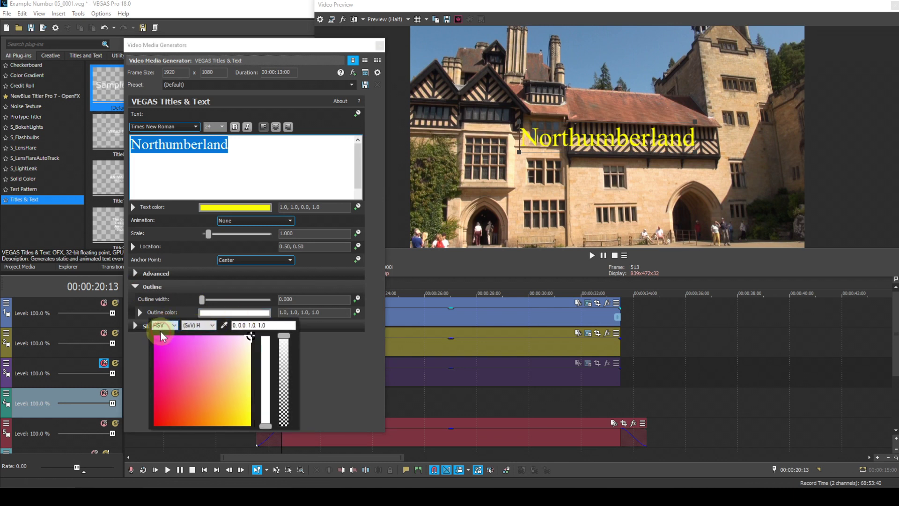
left_click_drag(157, 336, 144, 433)
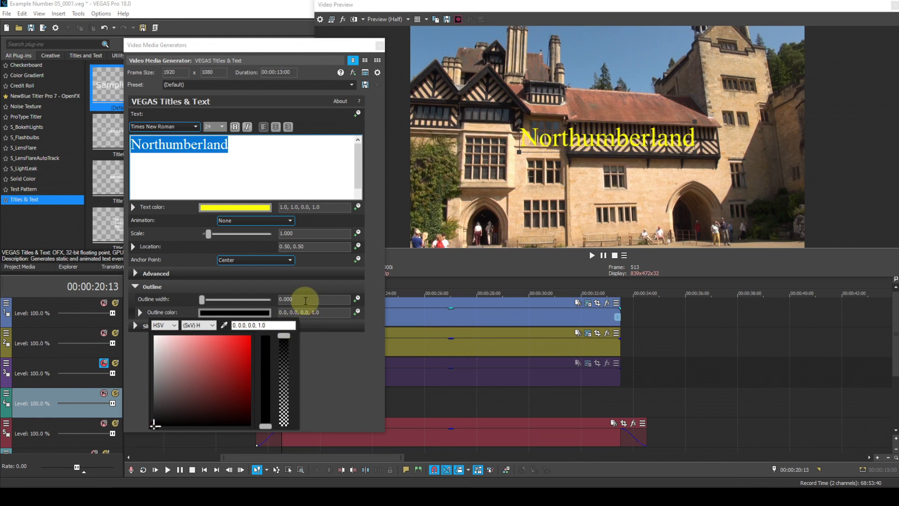
Step: Set the outline width to 4 and turn on Location animation
left_click(277, 299)
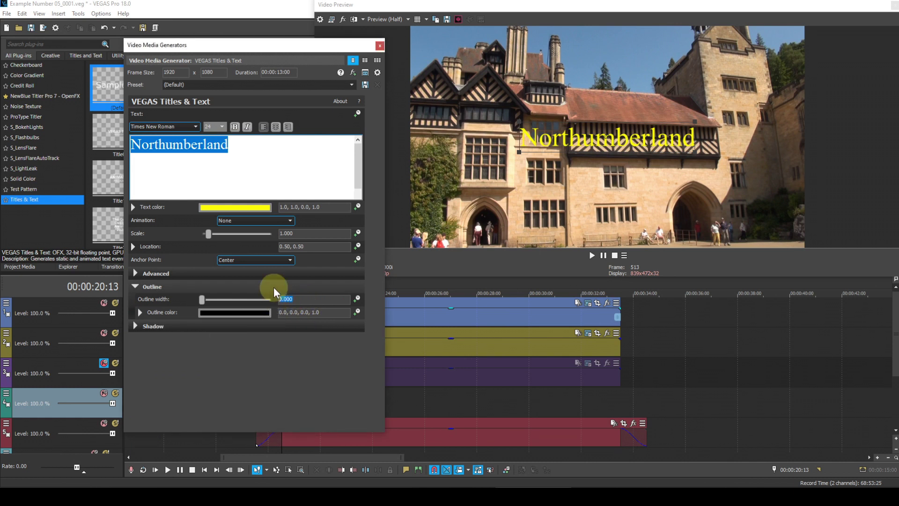
type("4")
key("Return")
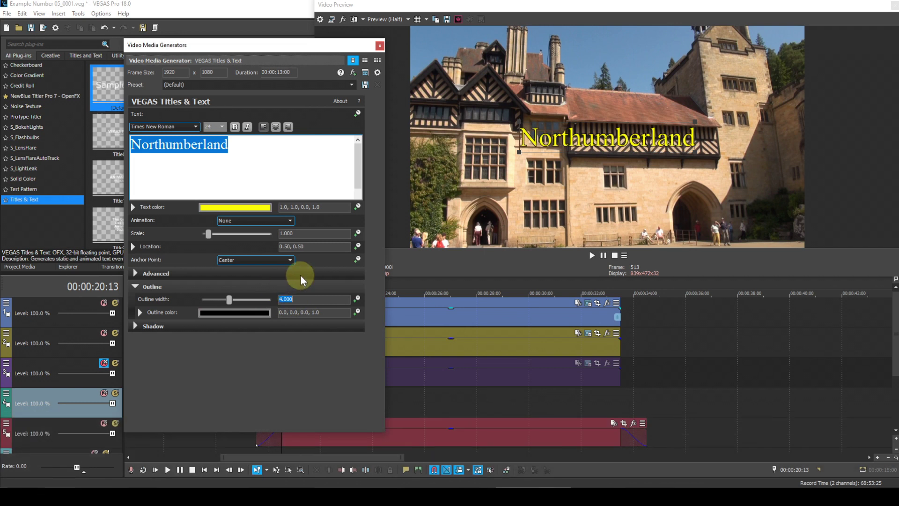
left_click(357, 246)
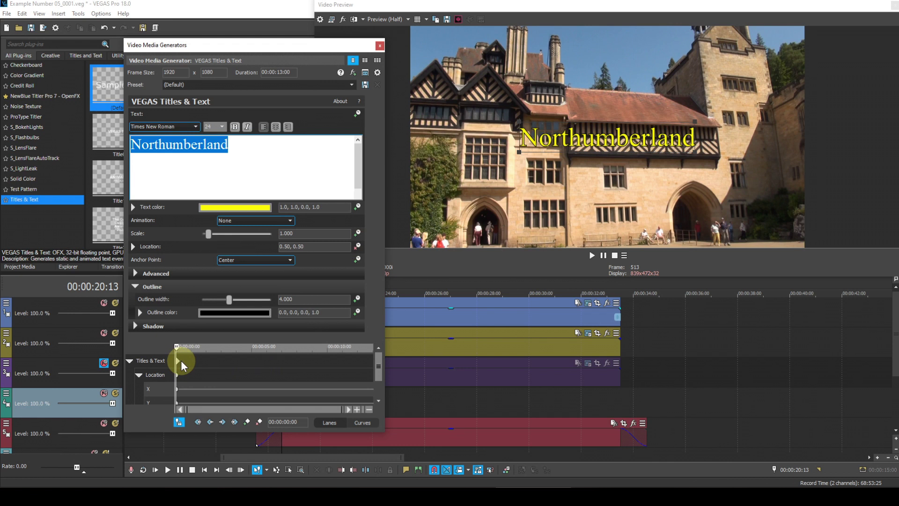
Step: Set Northumberland's anchor to Bottom Center and its location to -0.23, 0.08
left_click(289, 260)
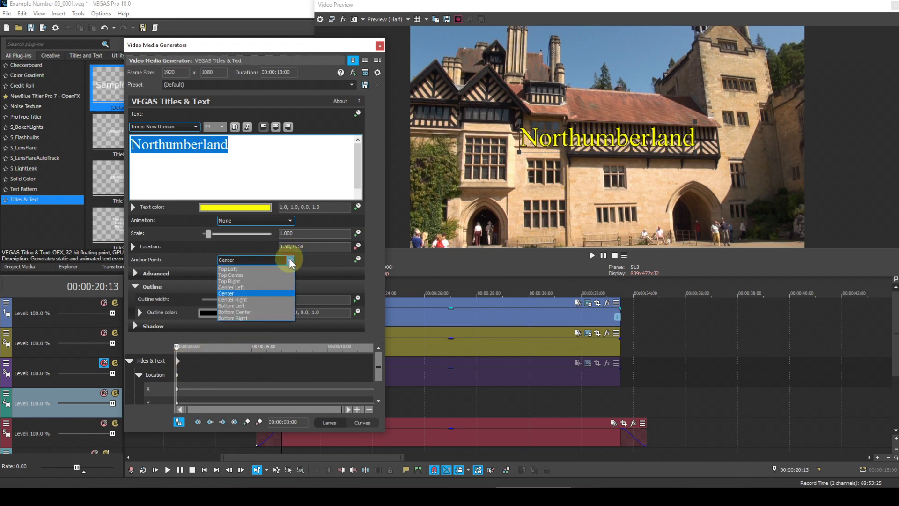
left_click(249, 311)
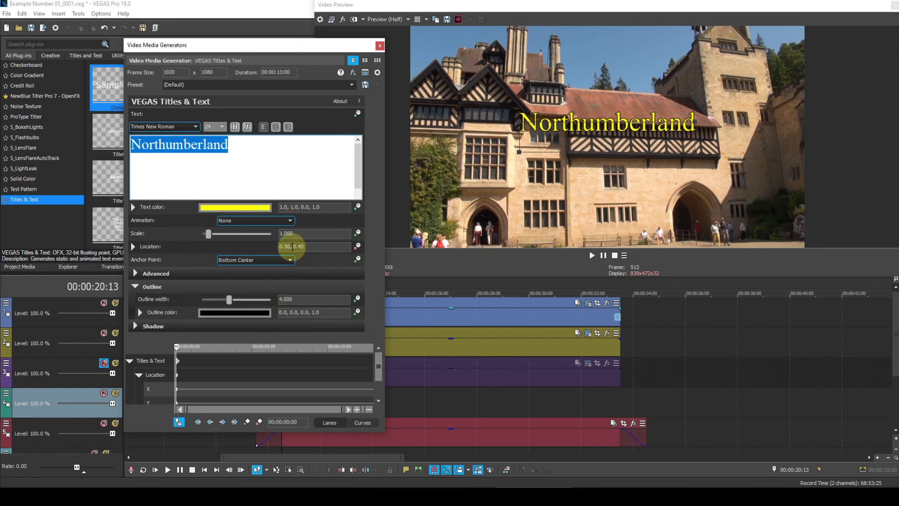
left_click_drag(290, 247, 271, 246)
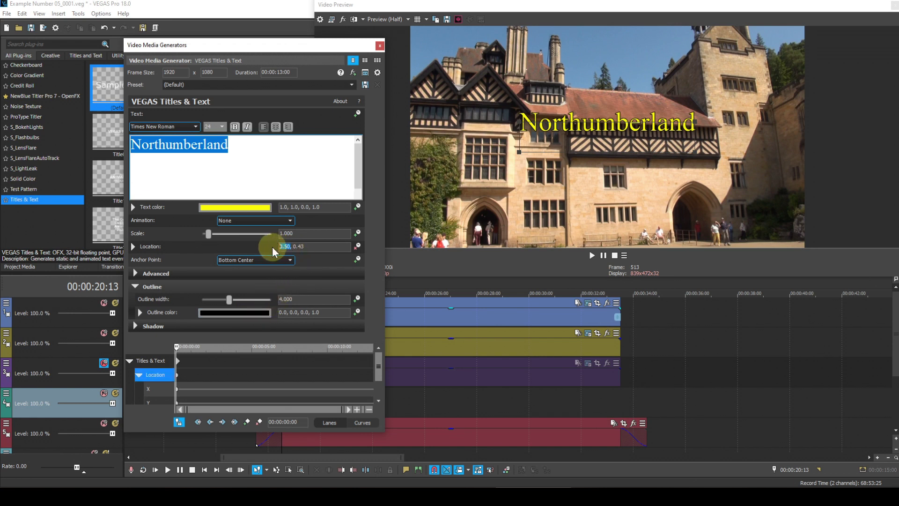
type("-.23")
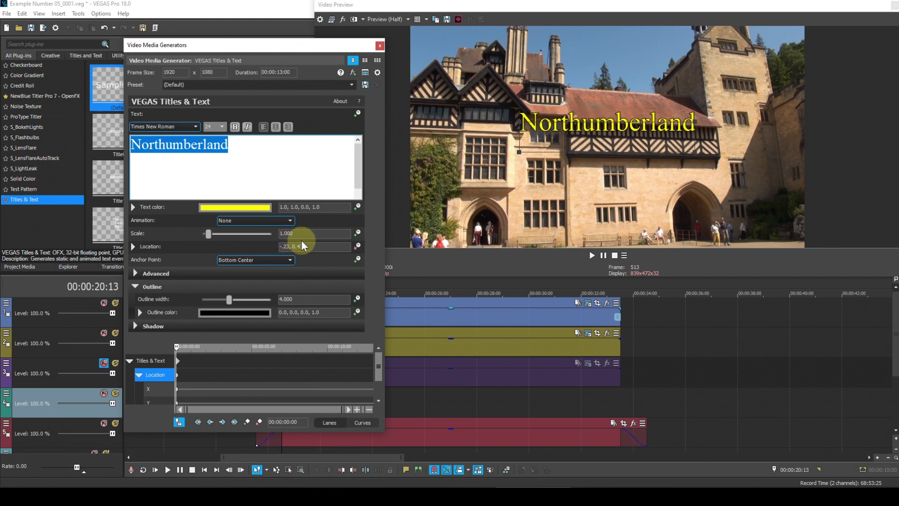
left_click(323, 246)
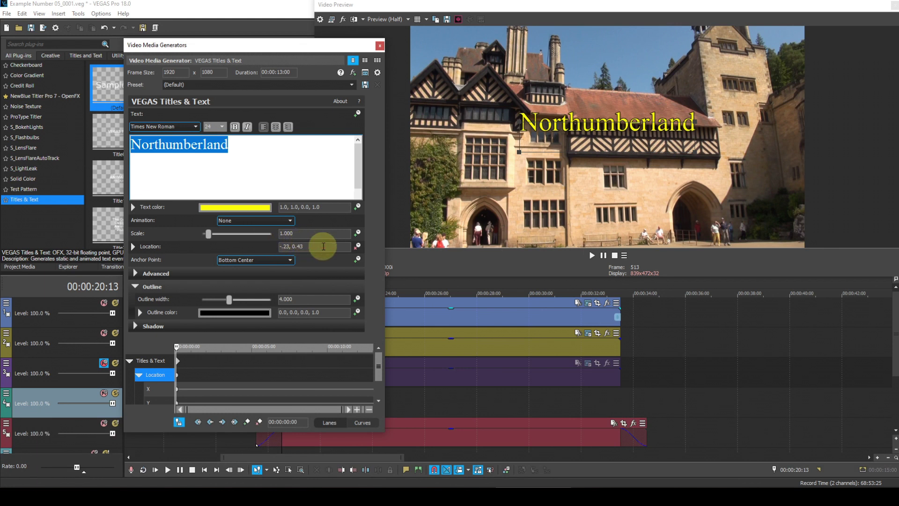
key("BackSpace")
key("BackSpace")
type("08")
key("Return")
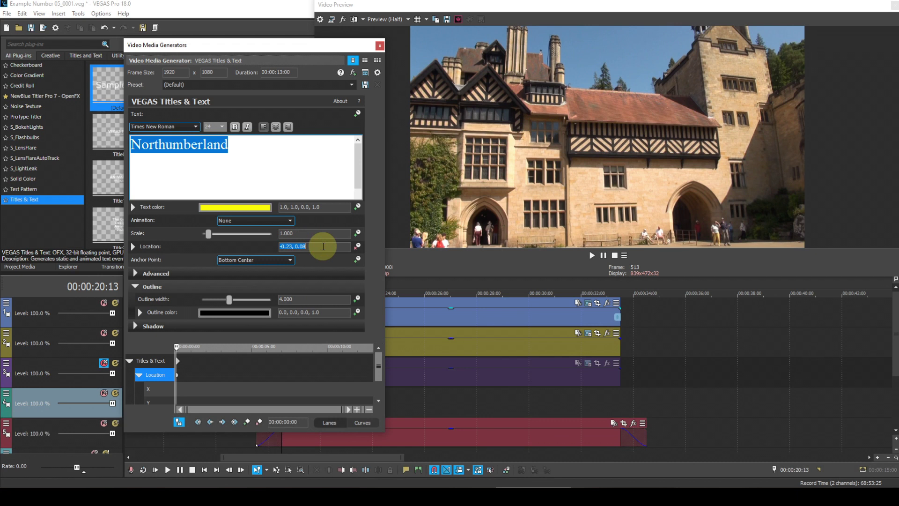
Step: Close Northumberland's settings, reopen the Cragside generator, and copy its third location keyframe
left_click(380, 47)
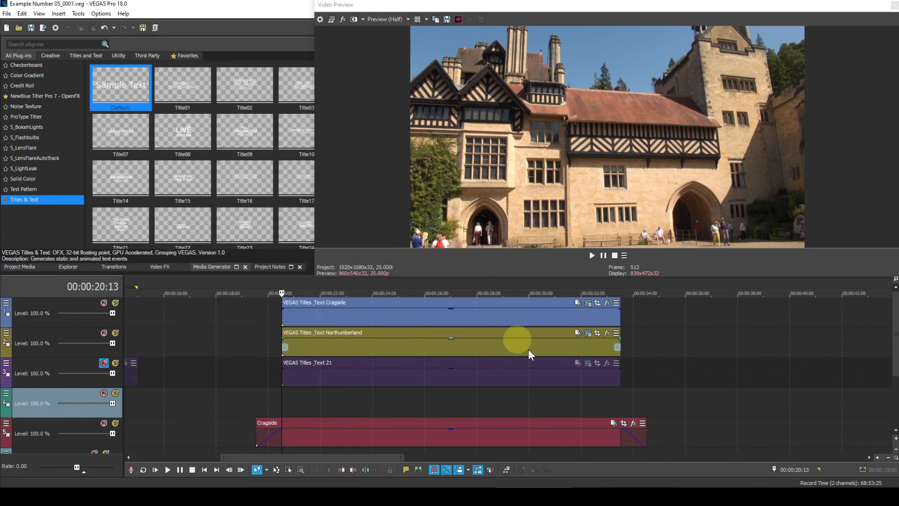
left_click(588, 304)
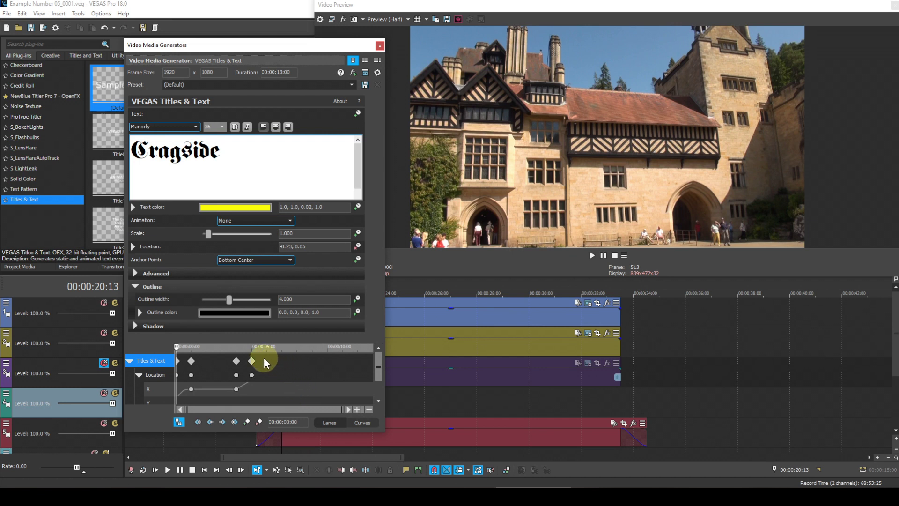
left_click_drag(262, 358, 168, 363)
right_click(252, 360)
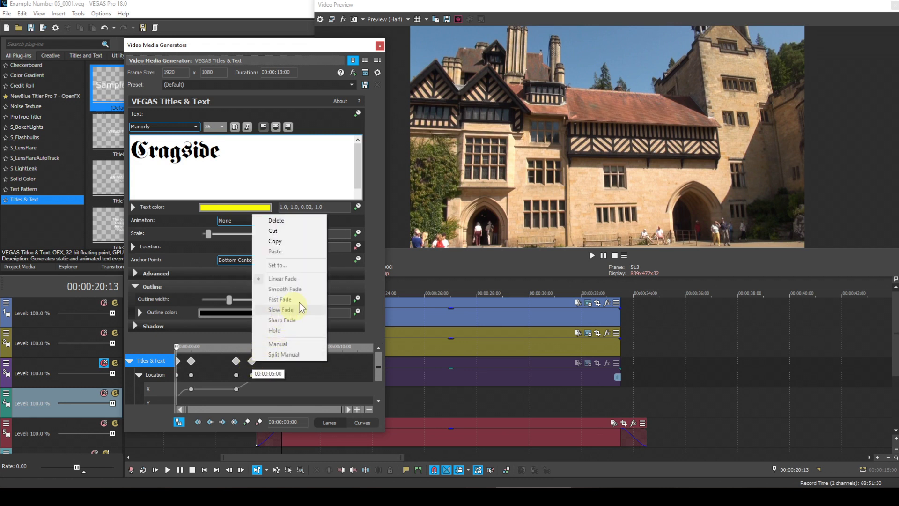
left_click(282, 241)
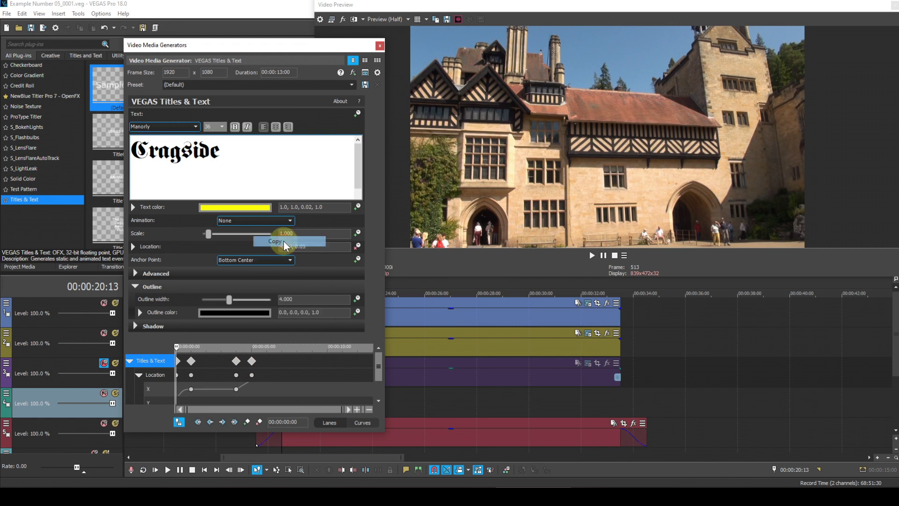
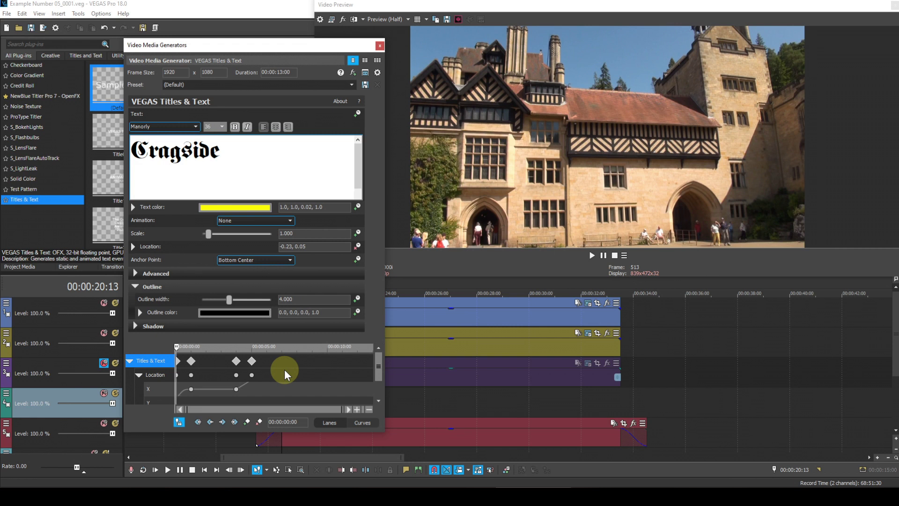
Step: Close the Cragside title's generator window and open the Northumberland title's generator settings
left_click(380, 45)
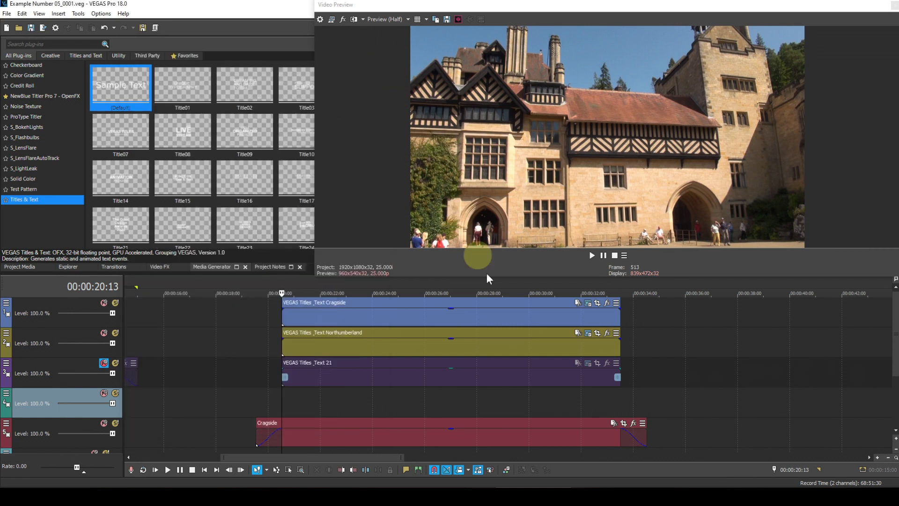
left_click(588, 333)
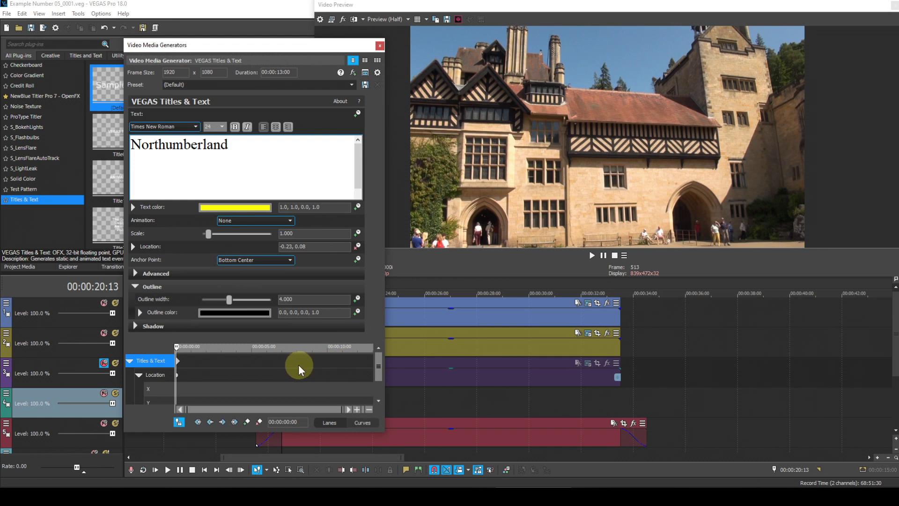
Step: Add a Northumberland keyframe at 00:00:04:00 and paste the copied sliding Location keyframes onto it
left_click(237, 356)
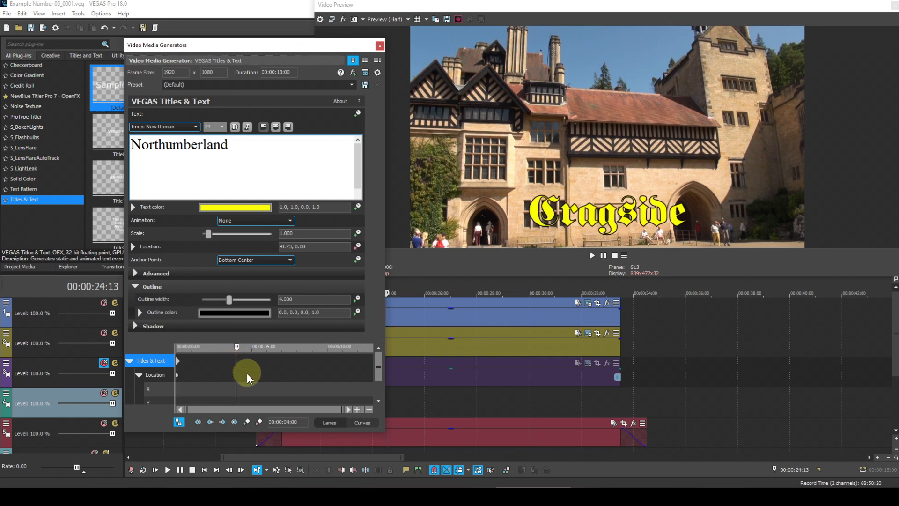
left_click(247, 422)
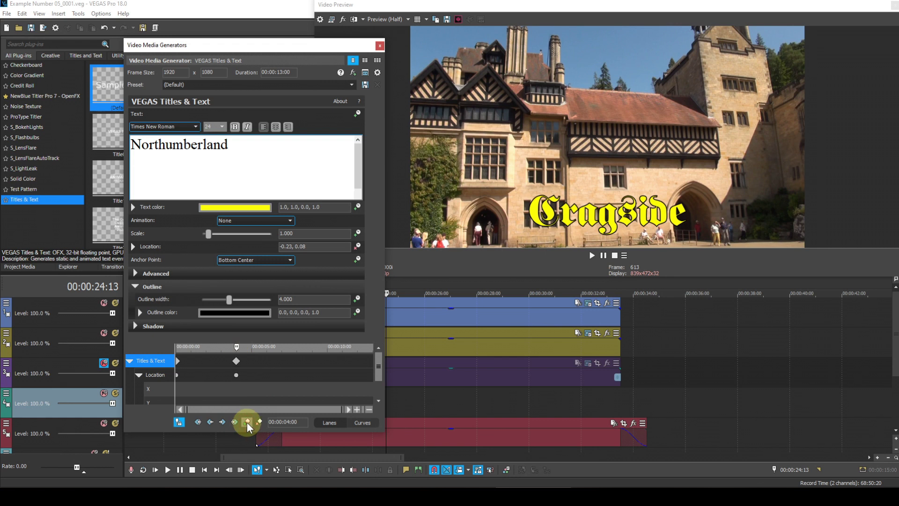
right_click(236, 362)
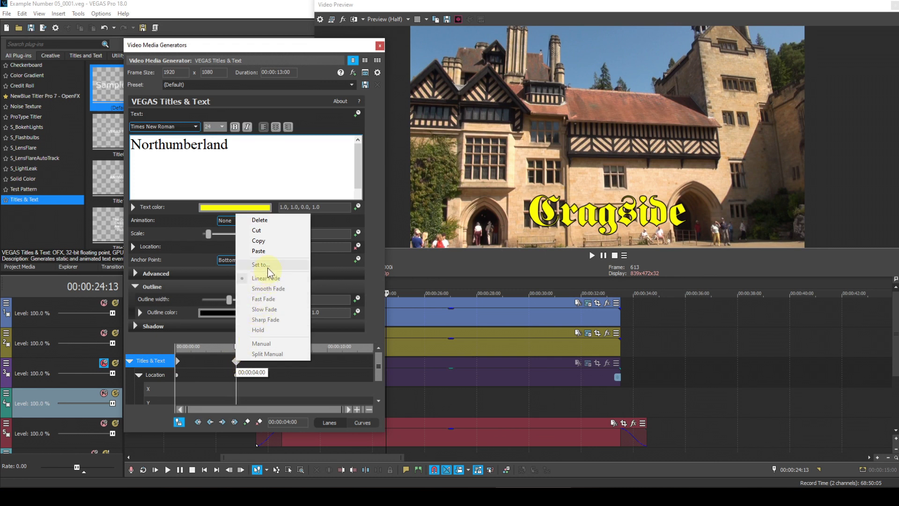
left_click(267, 251)
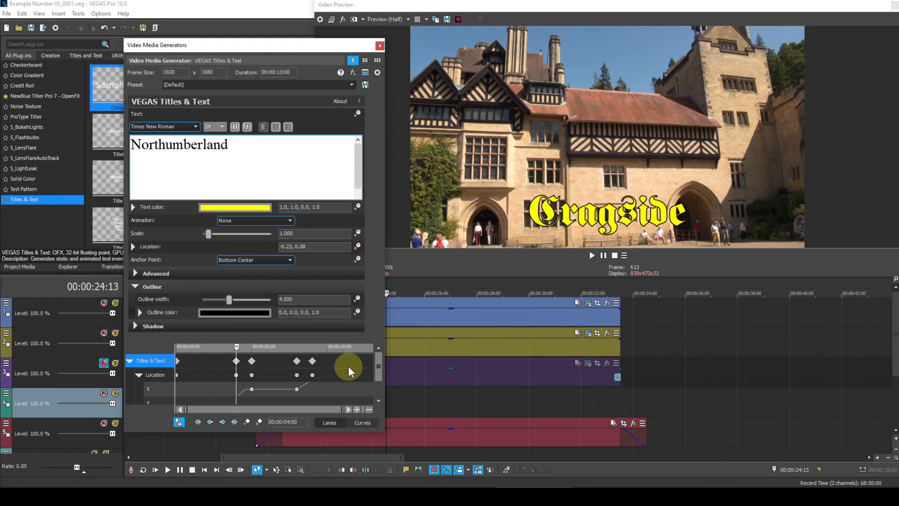
Step: Change the Northumberland title's vertical Location to 0.08 at the 4-second keyframe
left_click(210, 422)
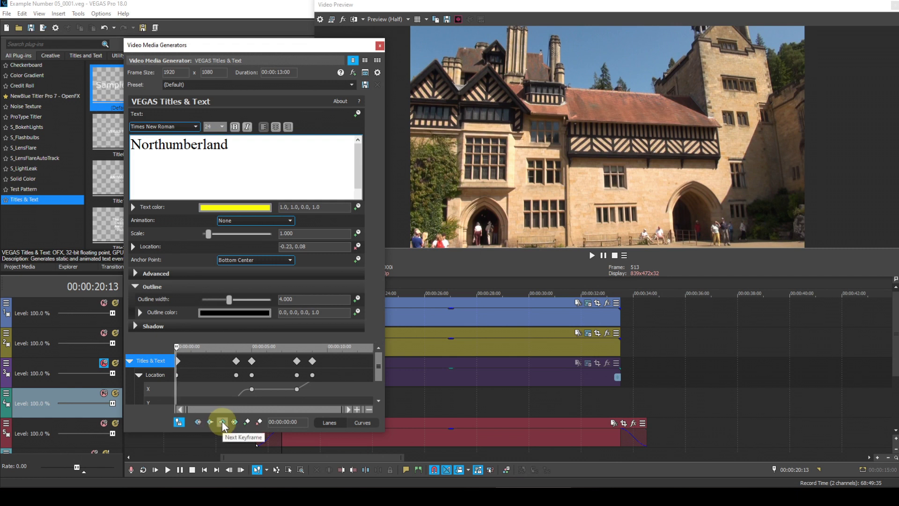
left_click(222, 421)
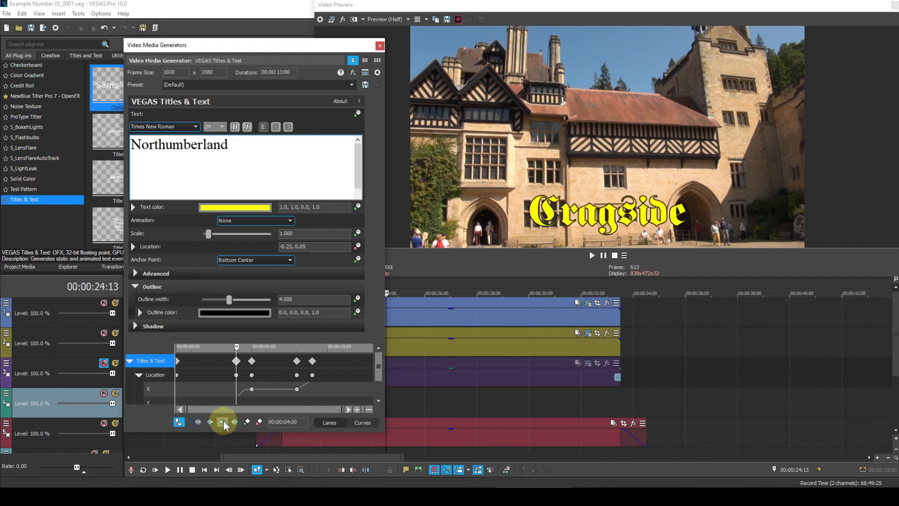
left_click(313, 246)
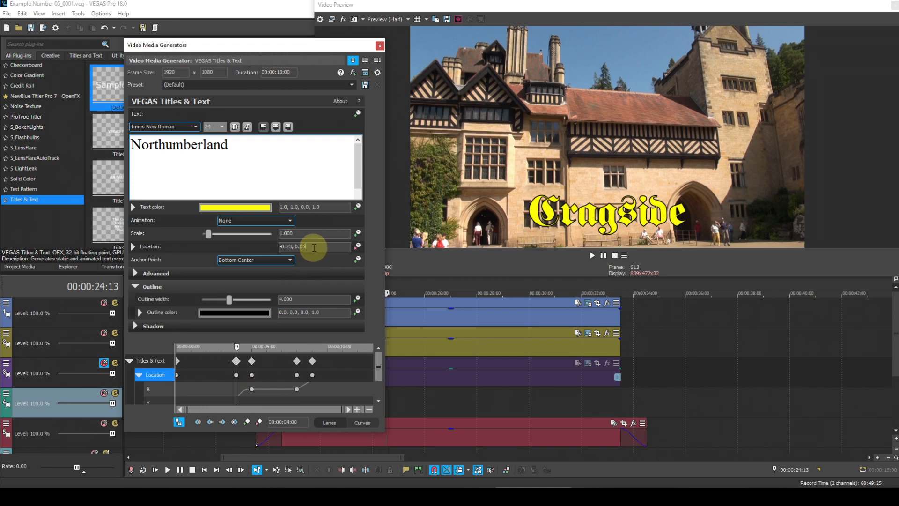
key("BackSpace")
type("8")
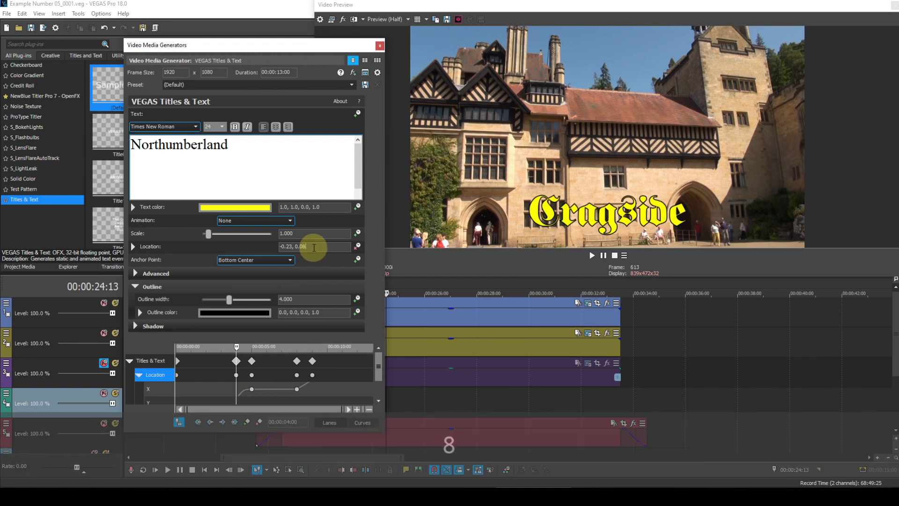
Step: Set the vertical Location to 0.08 at the 5- and 9-second keyframes, giving 1.23, 0.08
left_click(223, 422)
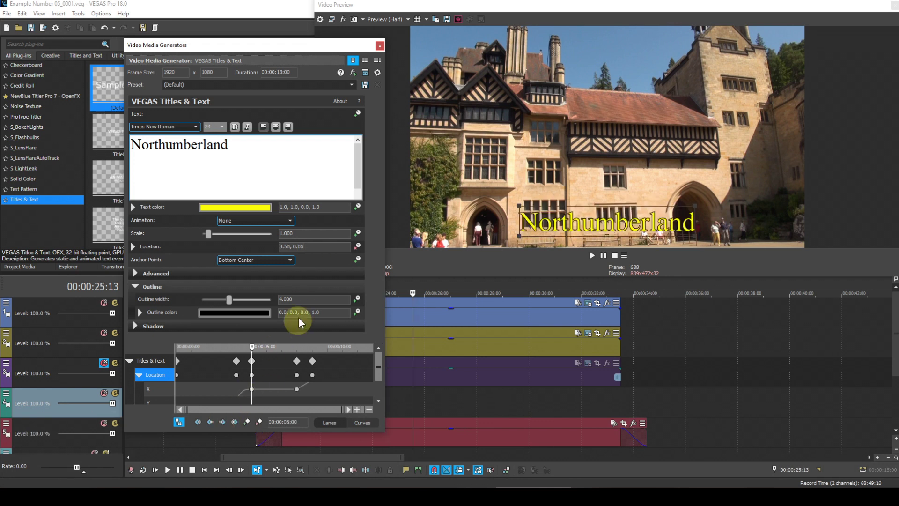
key("BackSpace")
type("8")
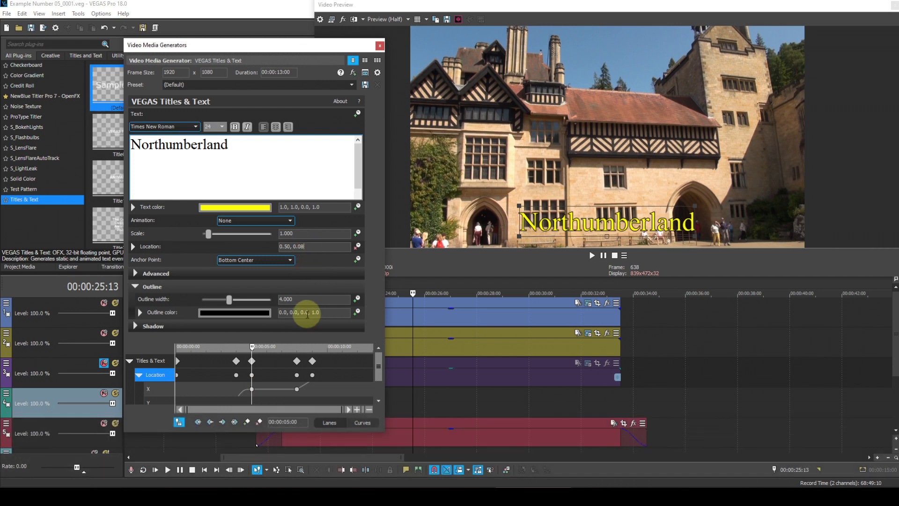
left_click(222, 421)
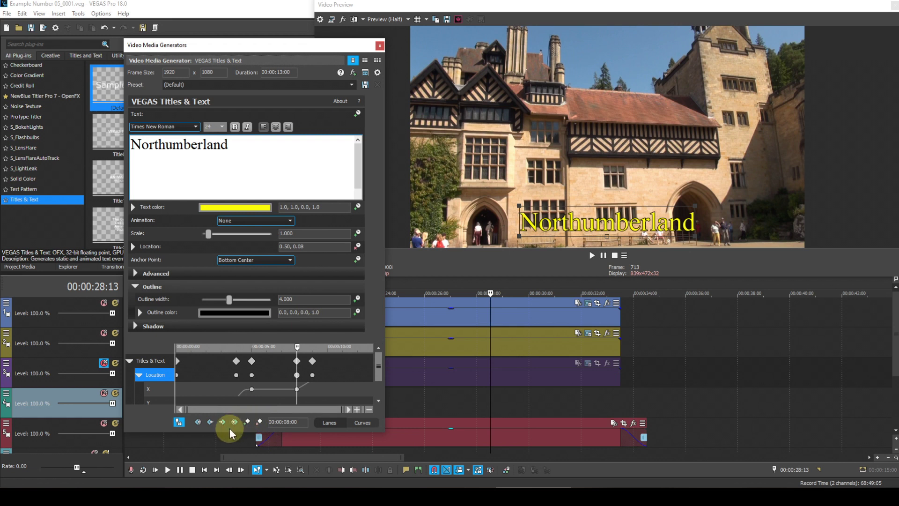
left_click(223, 422)
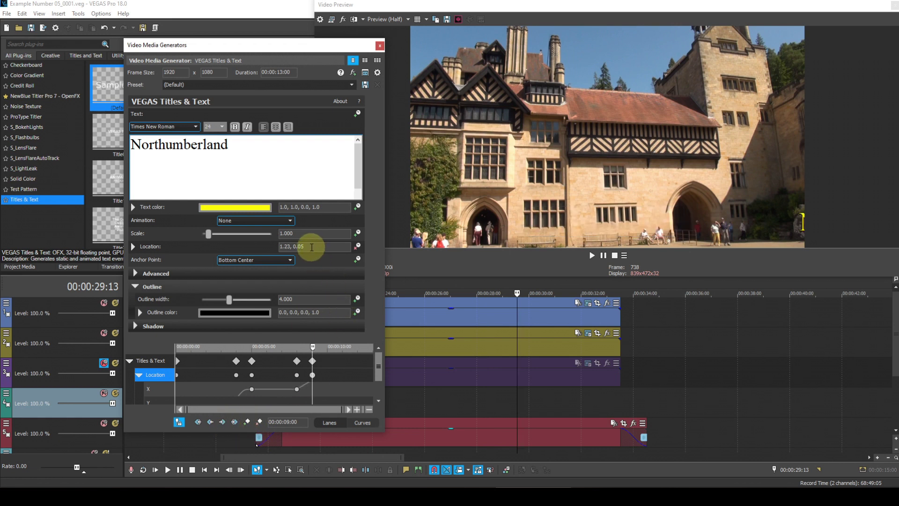
key("BackSpace")
type("8")
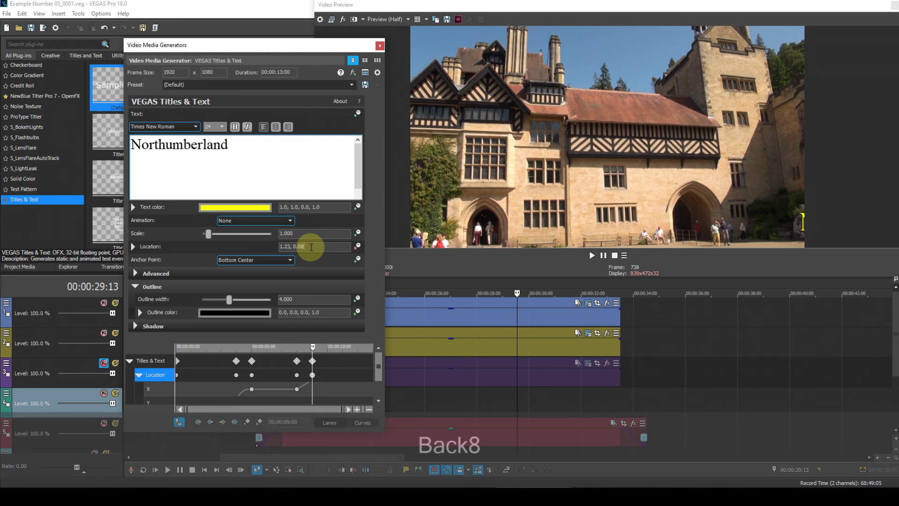
key("Return")
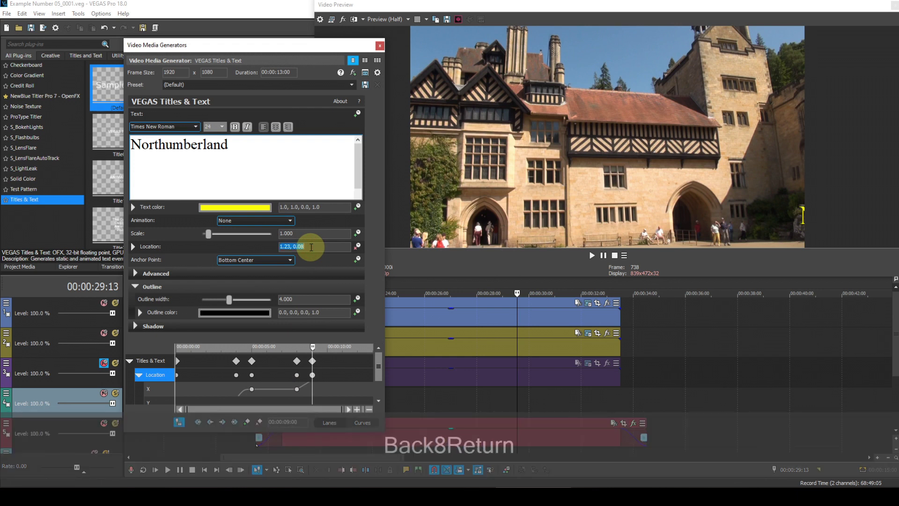
Step: Set the Northumberland title's 8- and 5-second Location keyframes to 0.50, 0.08
left_click(211, 422)
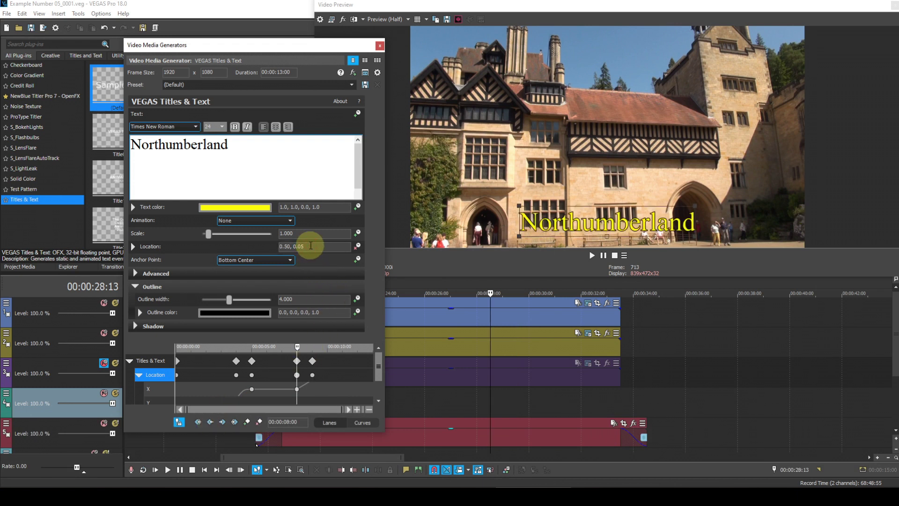
key("BackSpace")
type("8")
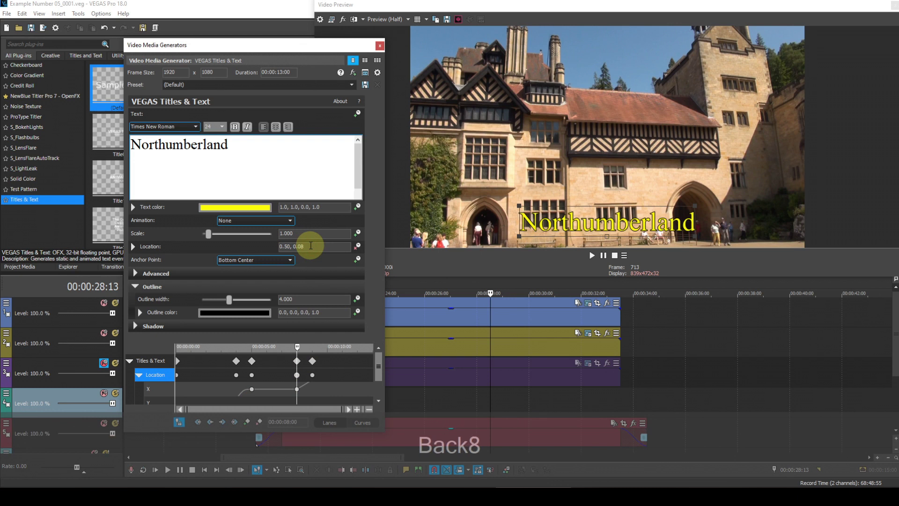
key("Return")
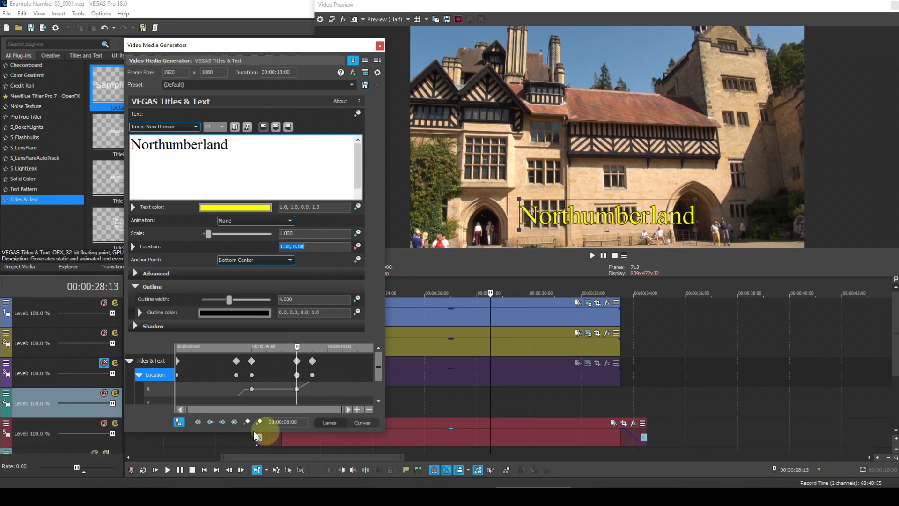
left_click(210, 422)
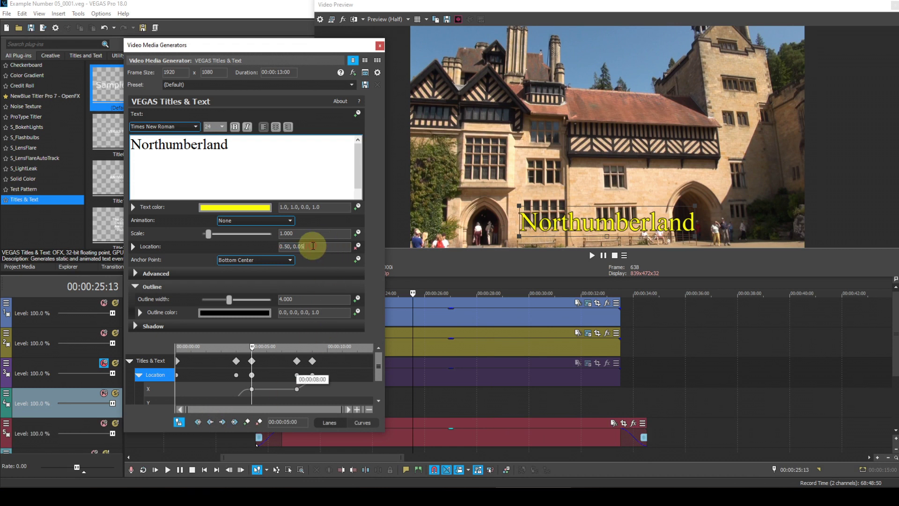
key("BackSpace")
type("8")
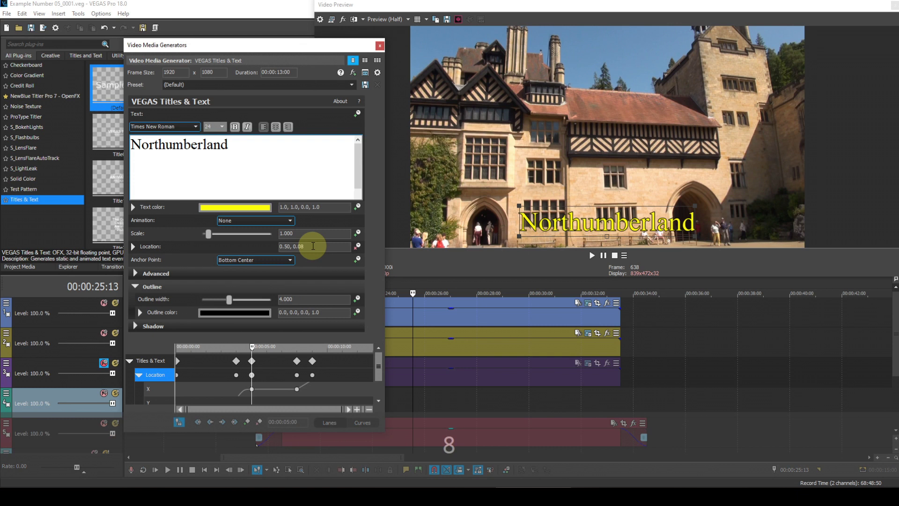
key("Return")
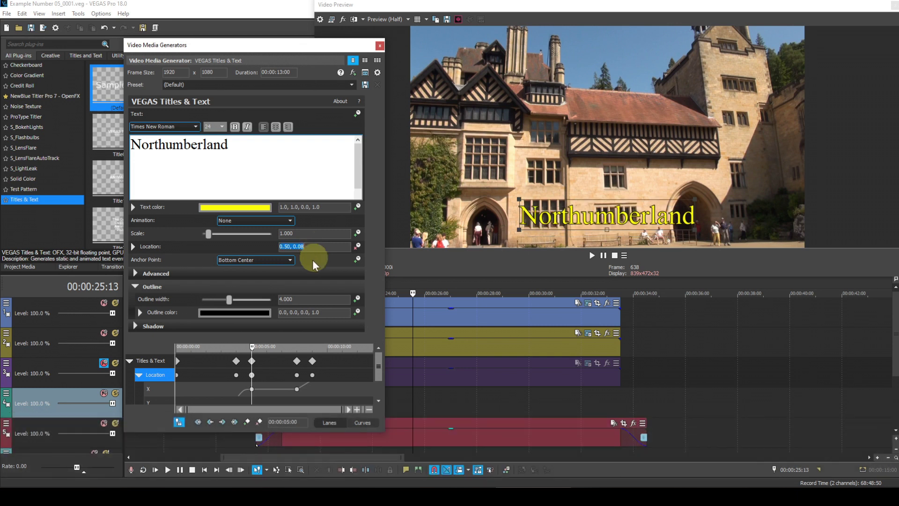
Step: Set the 4-second keyframe Location to -0.23, 0.08 and step back to confirm it
left_click(209, 422)
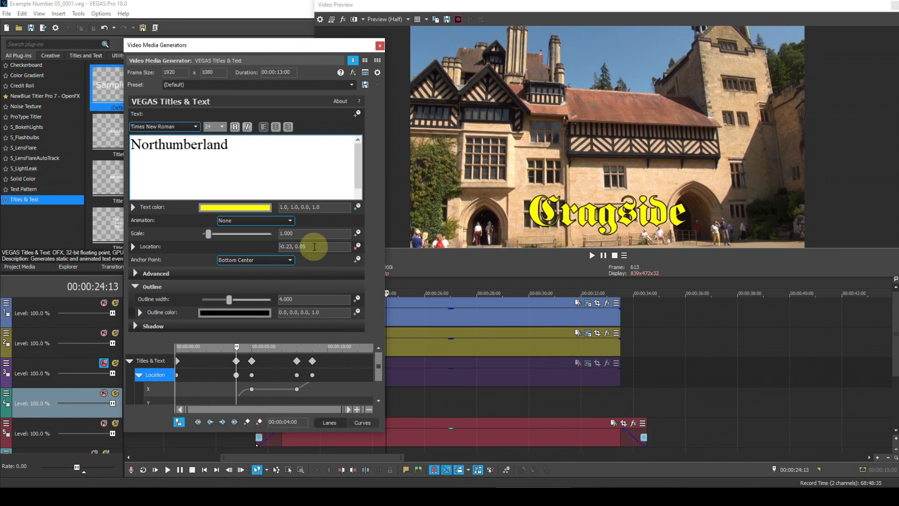
key("BackSpace")
type("8")
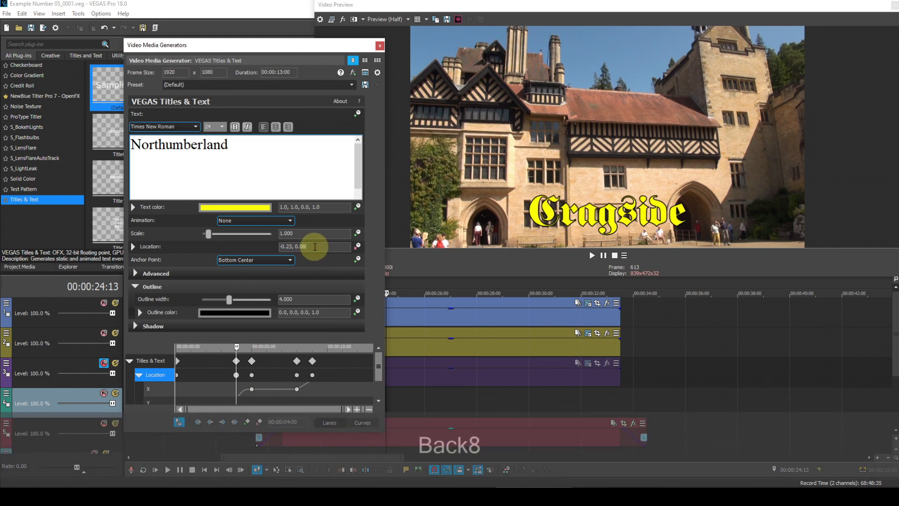
key("Return")
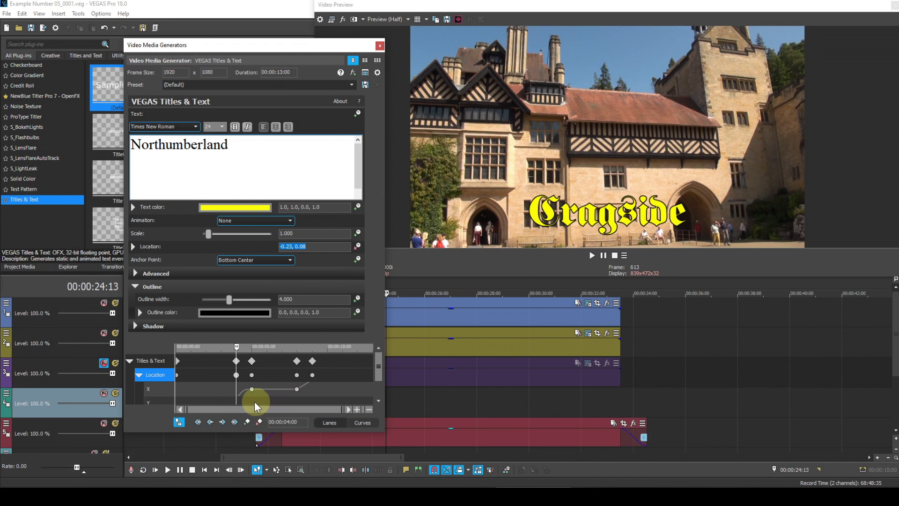
left_click(210, 421)
left_click(224, 422)
left_click(206, 470)
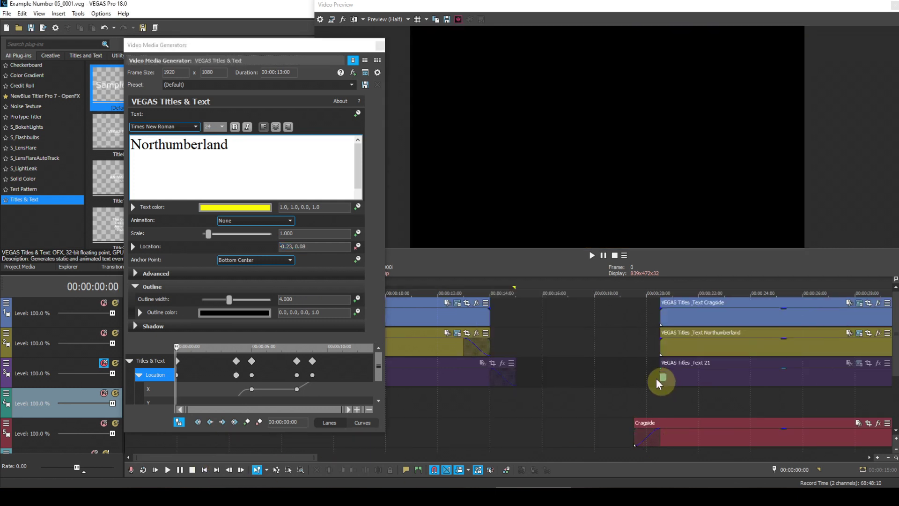
left_click(632, 376)
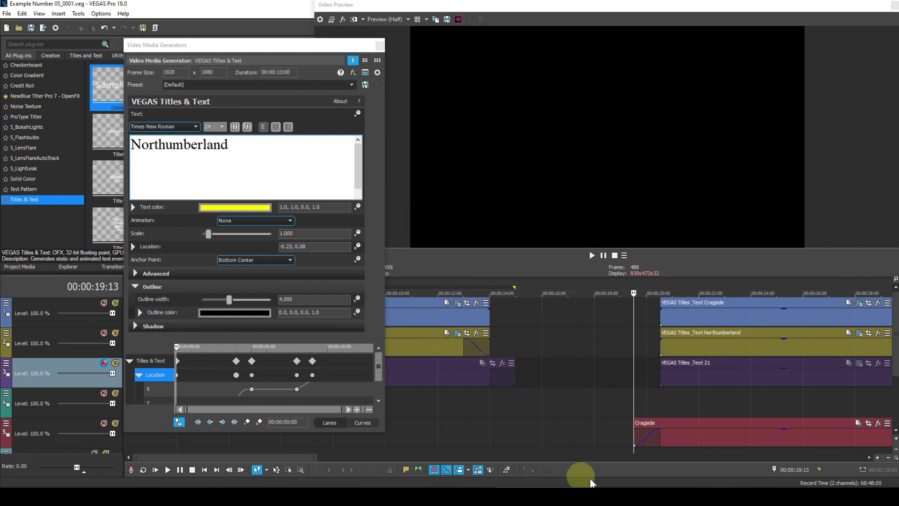
left_click_drag(299, 457, 378, 463)
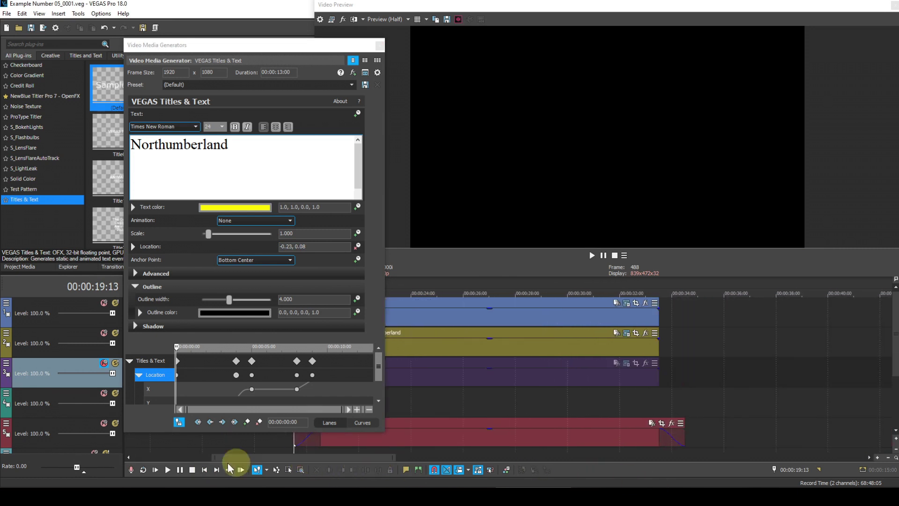
left_click(168, 469)
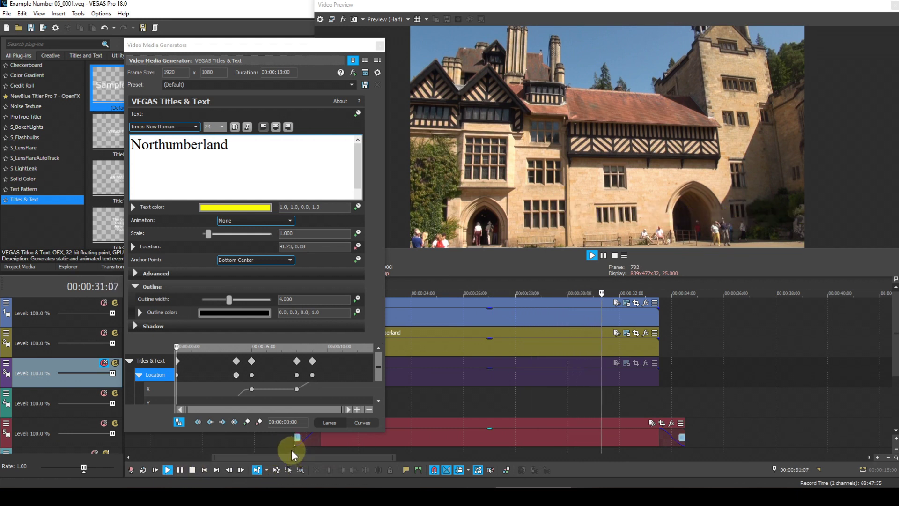
left_click(291, 447)
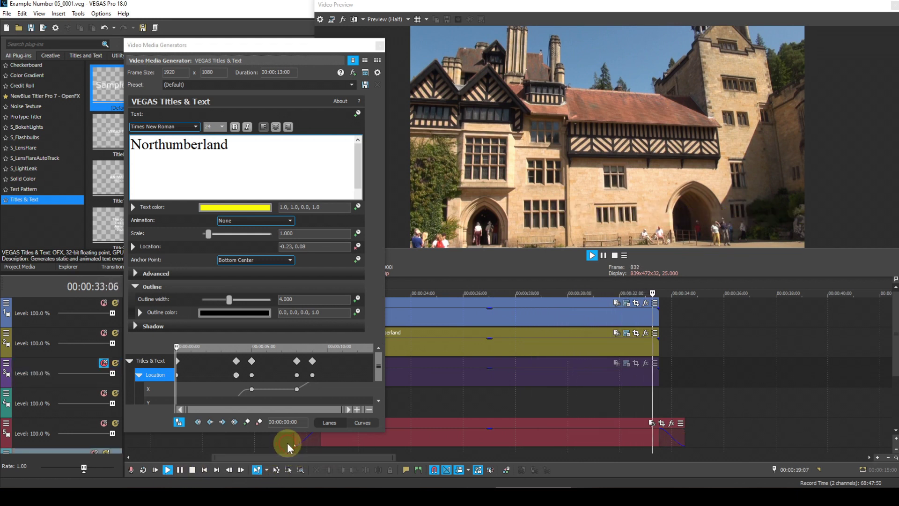
left_click(287, 442)
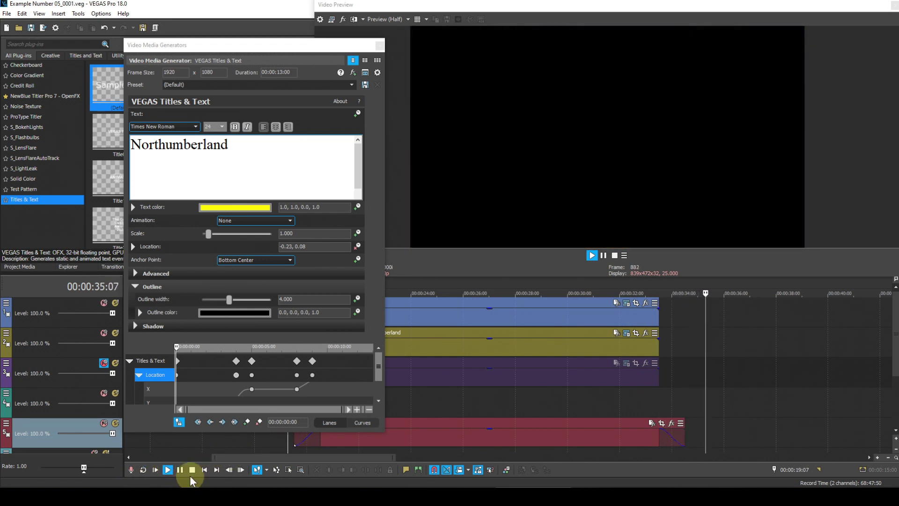
left_click(192, 469)
left_click(287, 446)
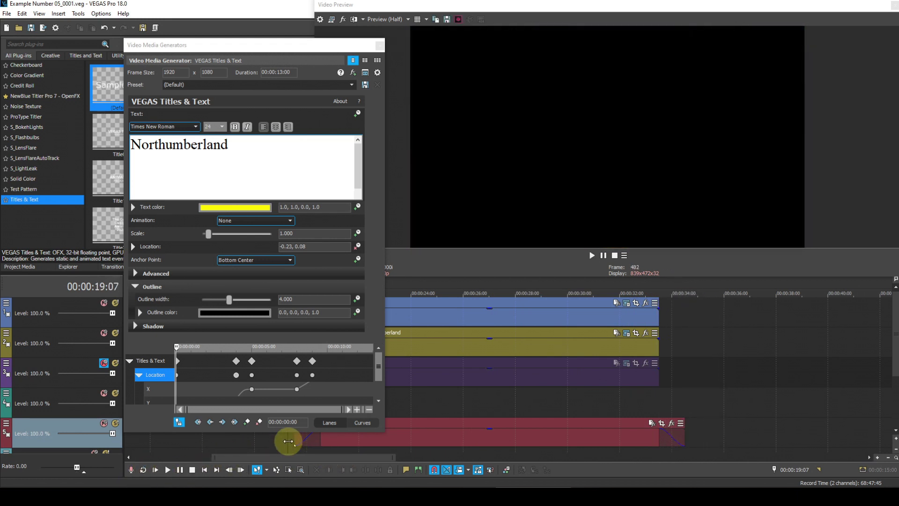
left_click(166, 470)
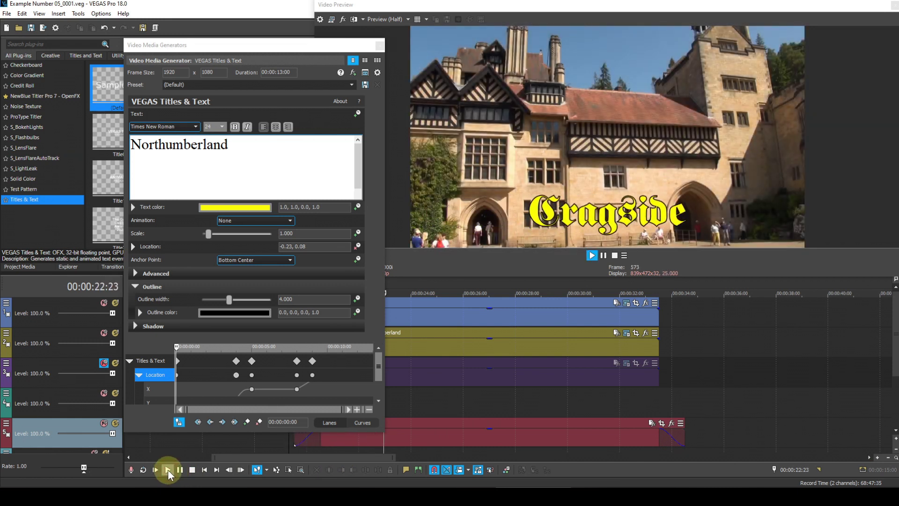
left_click(192, 469)
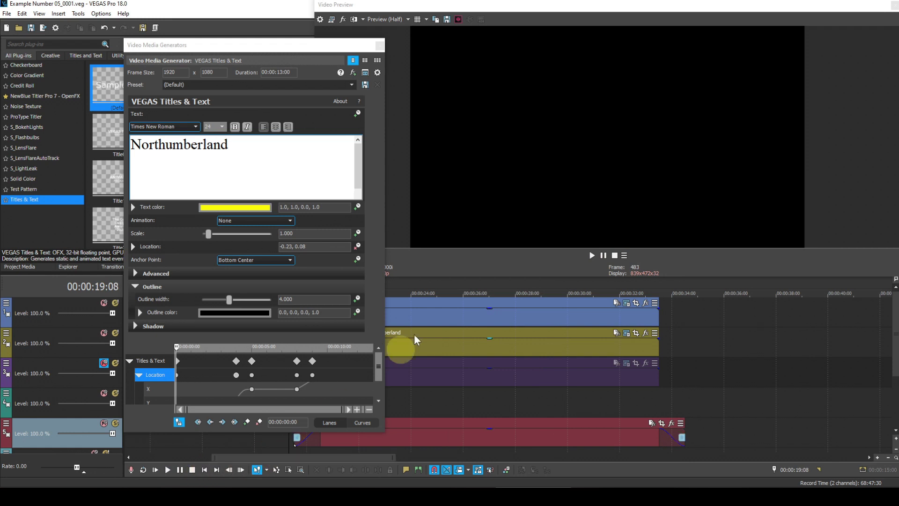
Step: Close the generator window, unmute track 3, and open its Sample Text title settings
left_click(380, 45)
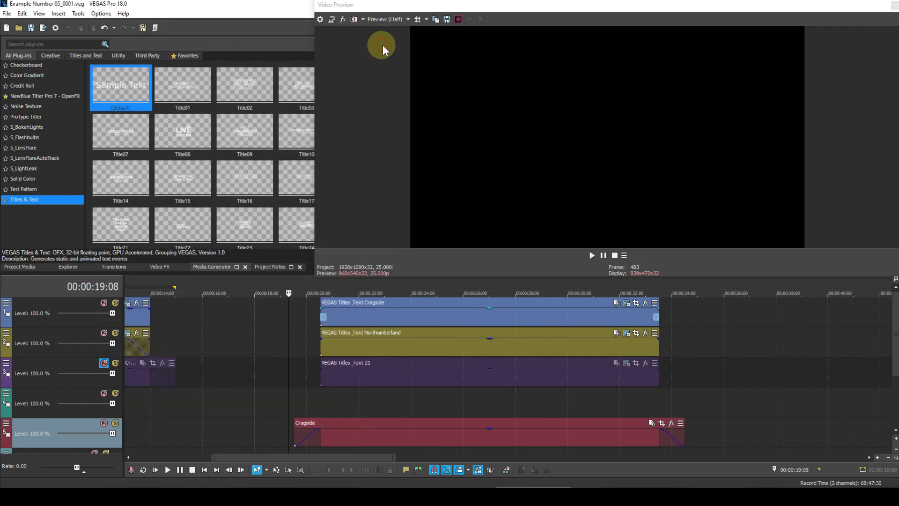
left_click(104, 364)
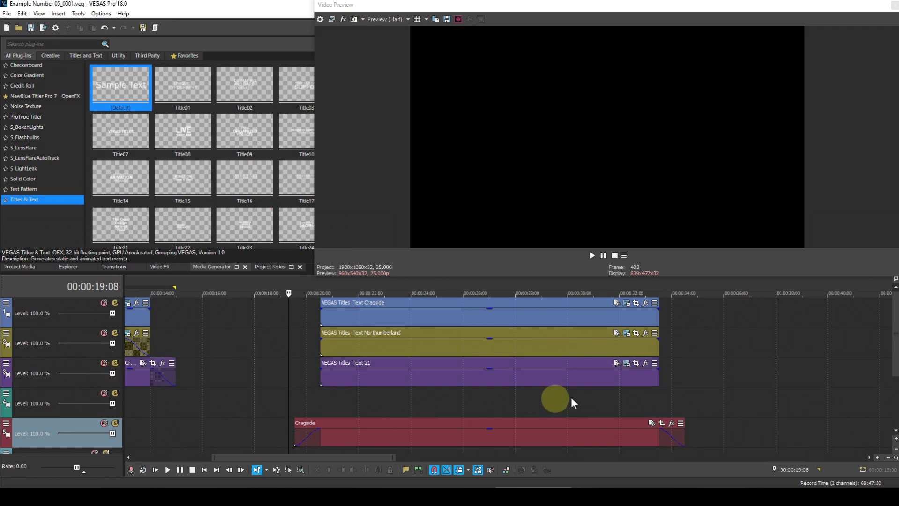
left_click(616, 363)
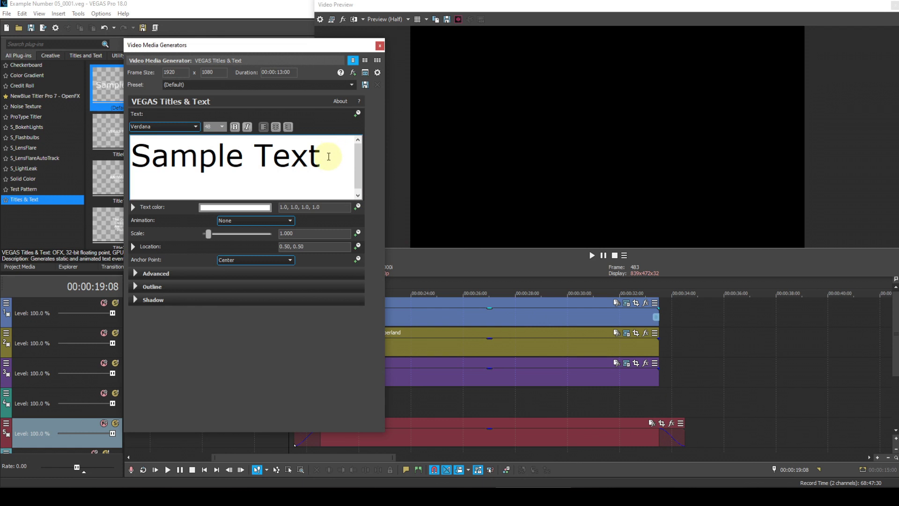
Step: Replace Sample Text with '29th August 2019' and set it to Times New Roman, size 20
left_click_drag(328, 158, 155, 159)
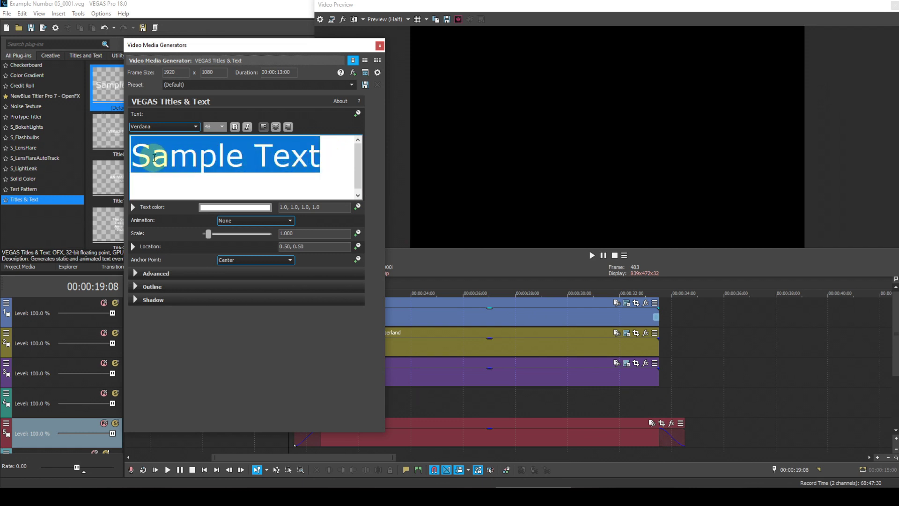
type("29th ")
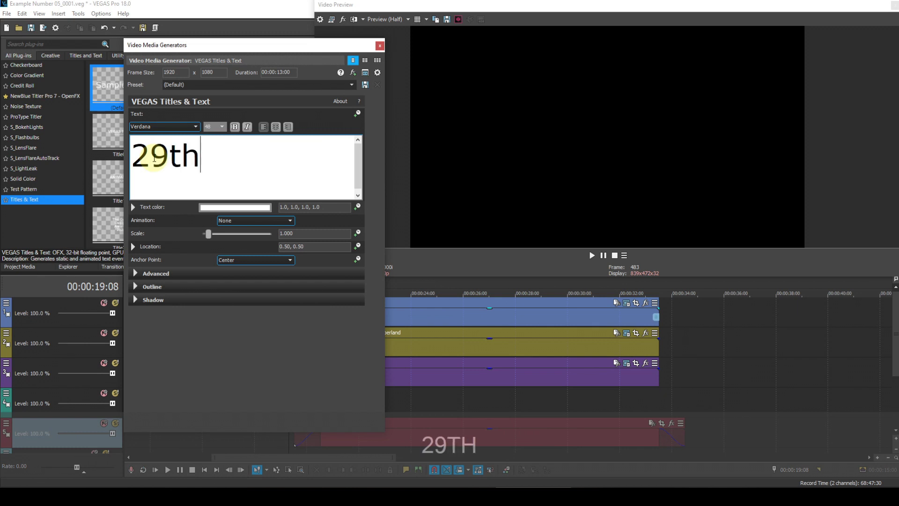
type("Augu")
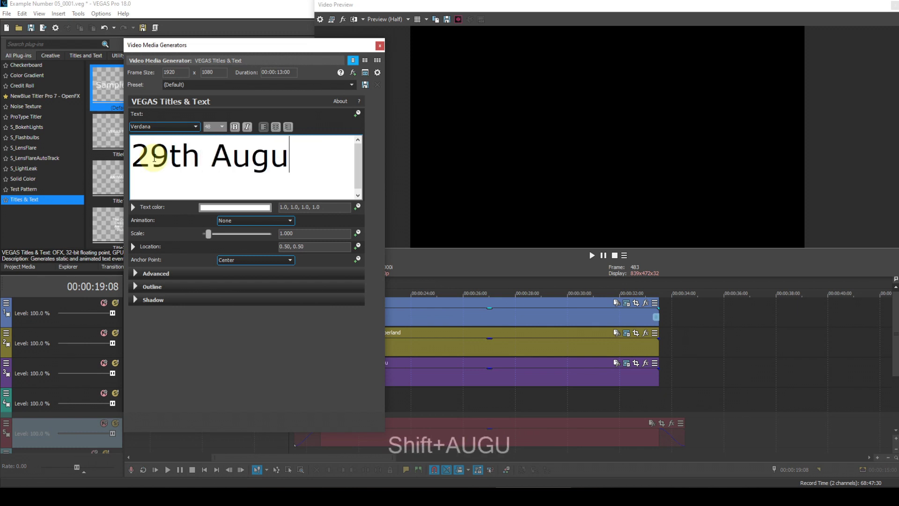
type("st 2019")
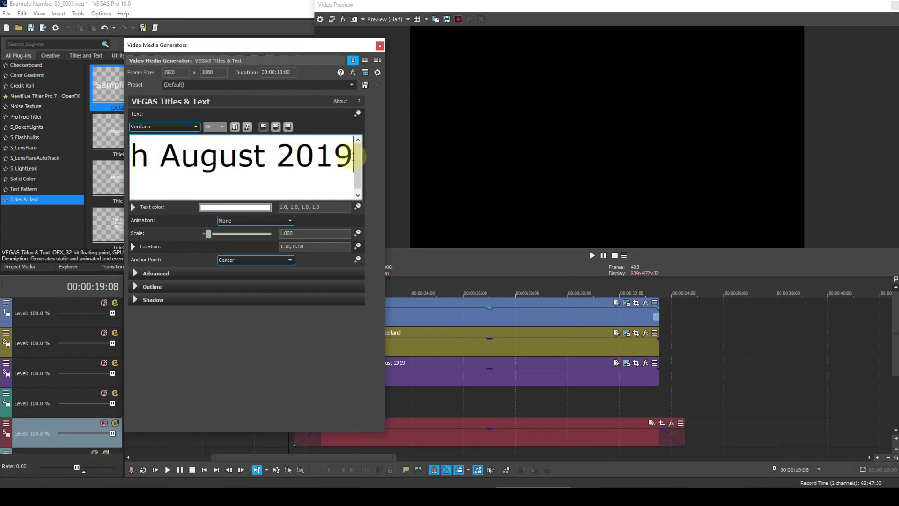
left_click_drag(353, 156, 105, 149)
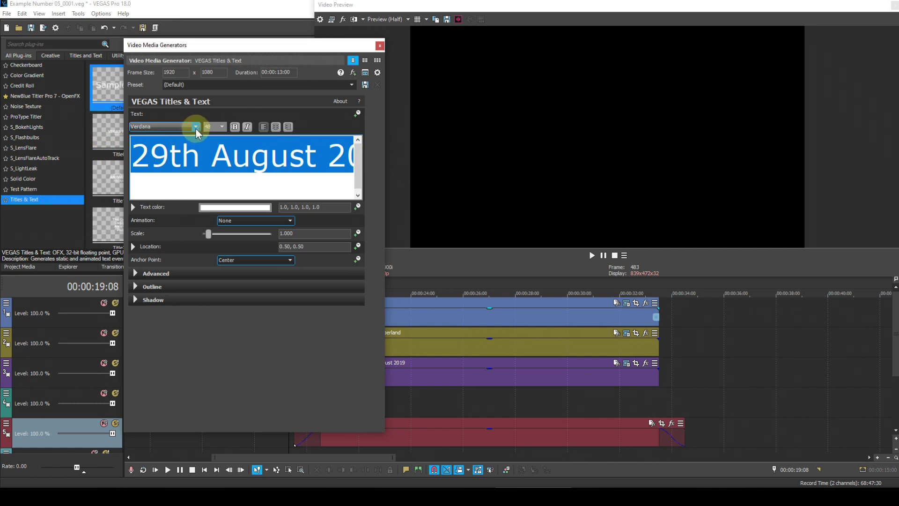
left_click(196, 127)
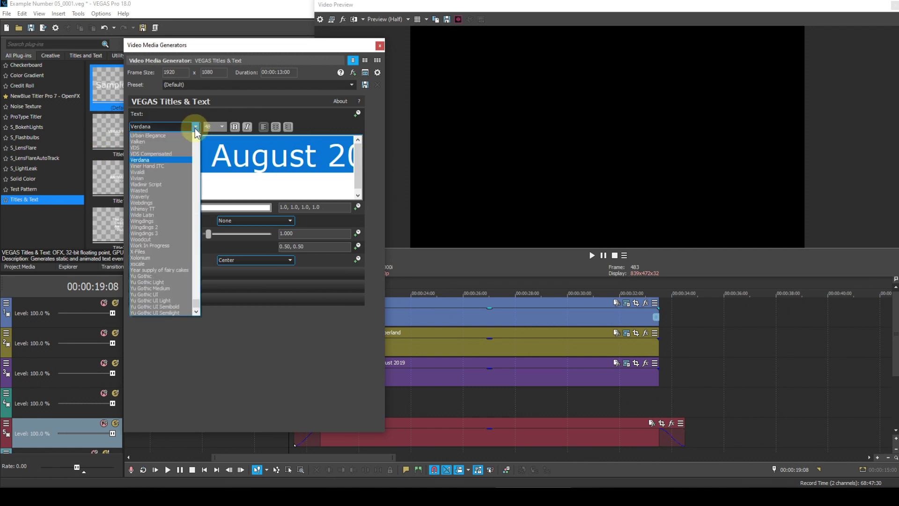
key("shift+t")
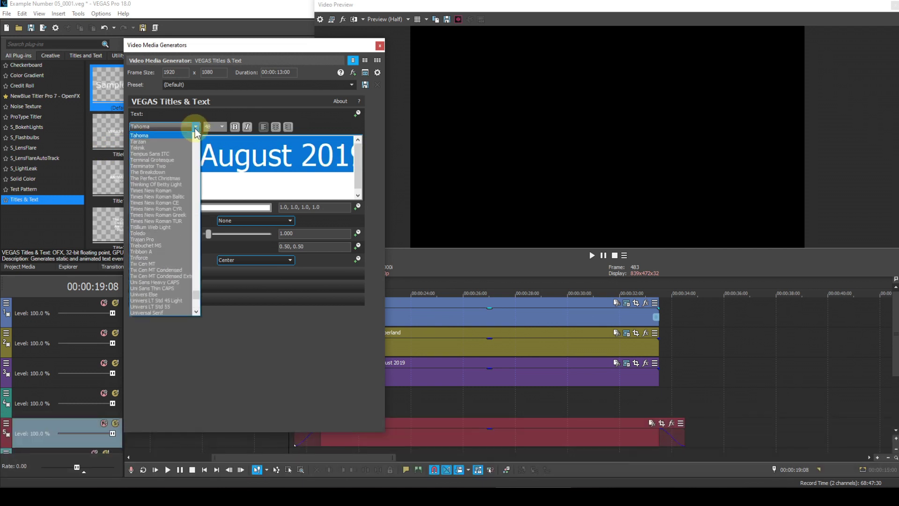
left_click(171, 191)
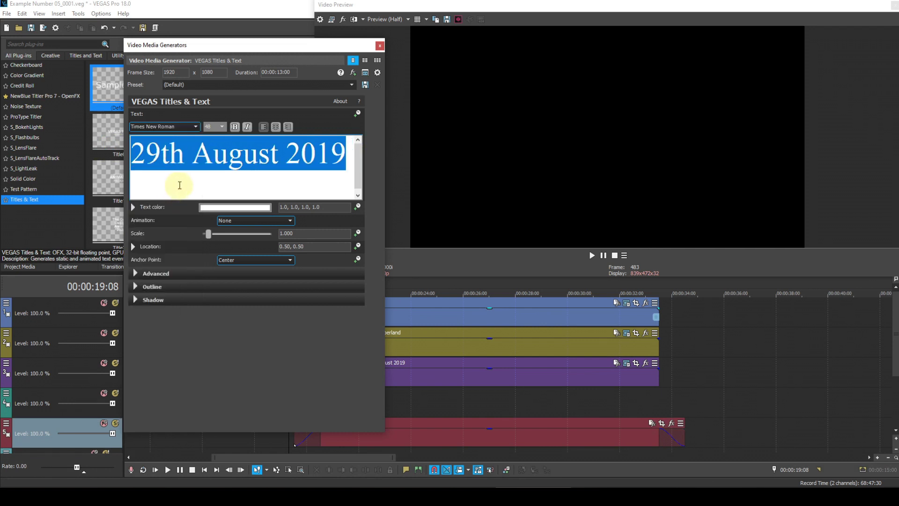
left_click(222, 127)
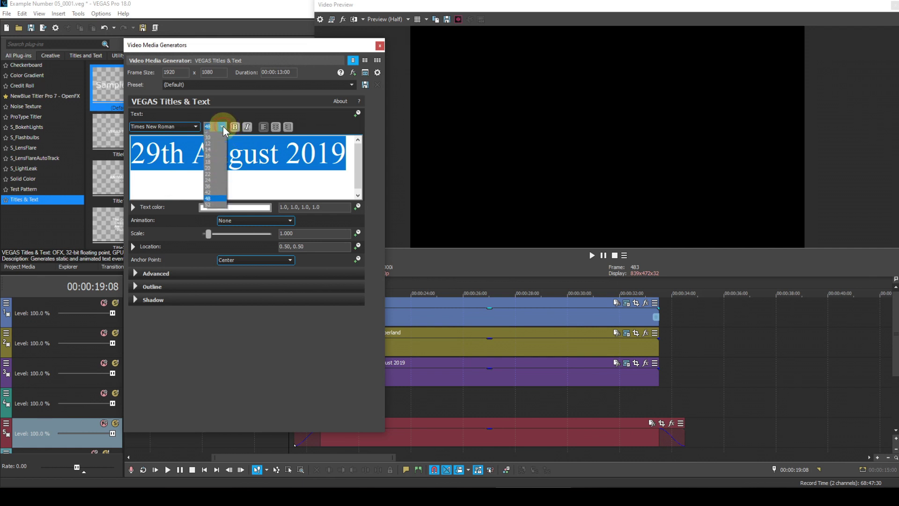
left_click(209, 172)
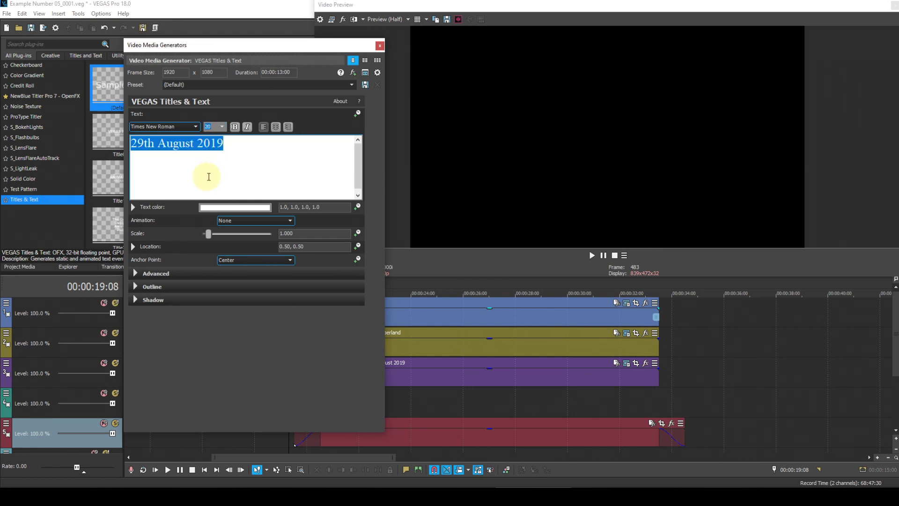
Step: Make the '29th August 2019' title text yellow
left_click(246, 207)
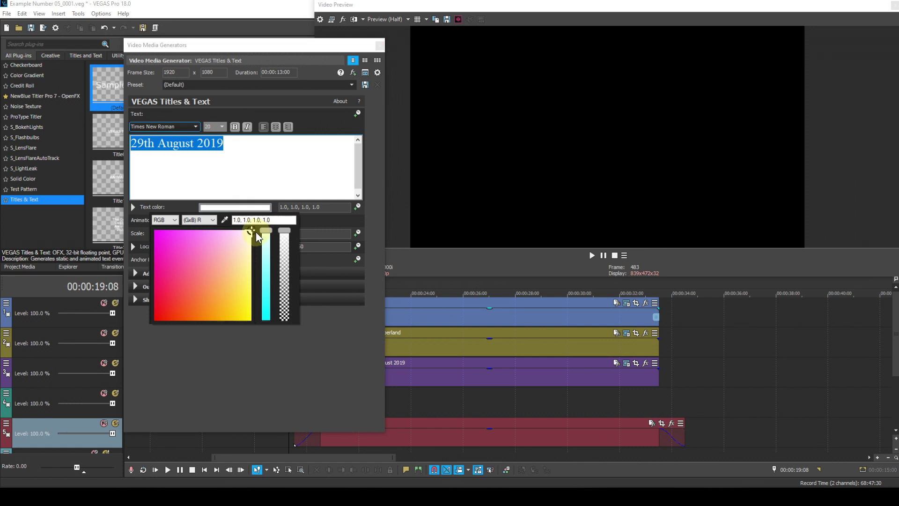
left_click_drag(253, 233, 277, 326)
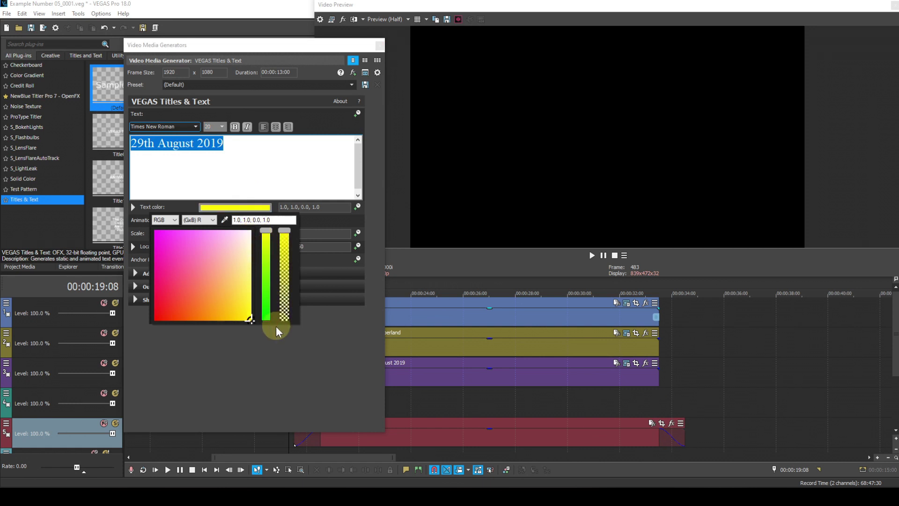
left_click(251, 332)
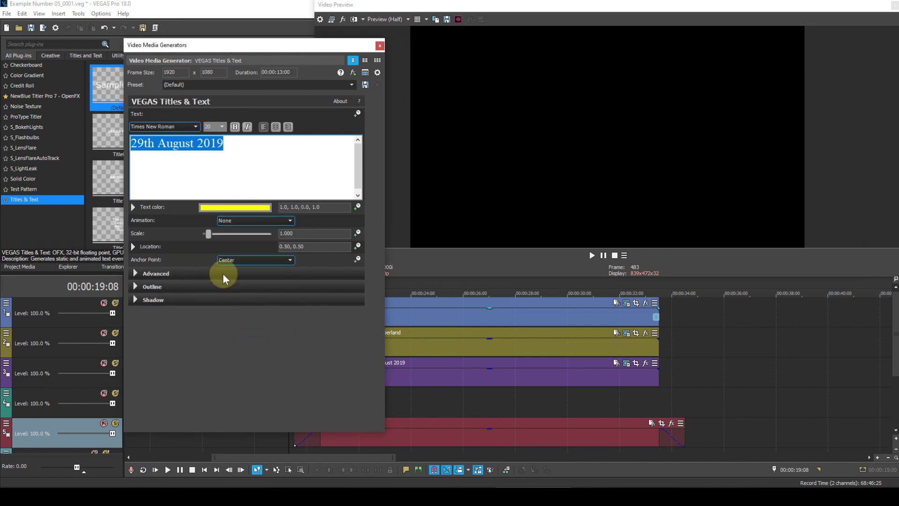
Step: Give the date title a black outline of width 4, picking black in HSV mode
left_click(136, 285)
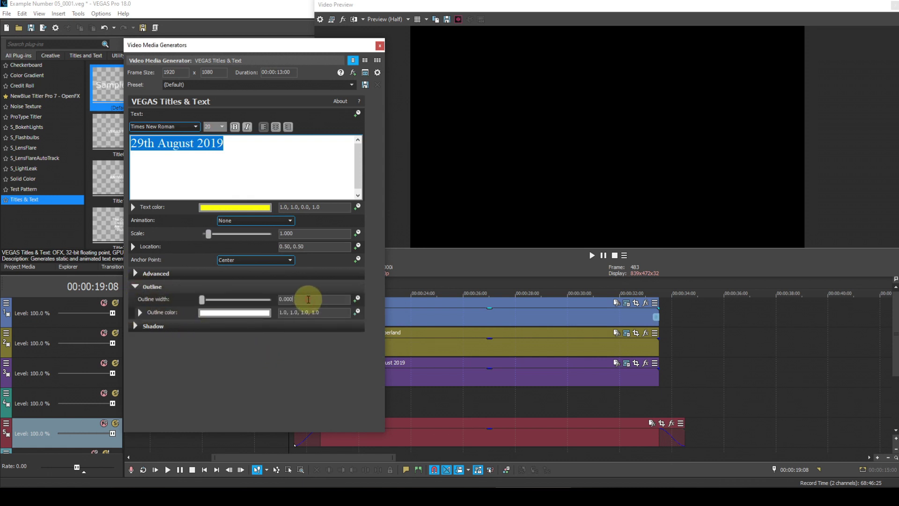
left_click_drag(297, 300, 255, 299)
type("4")
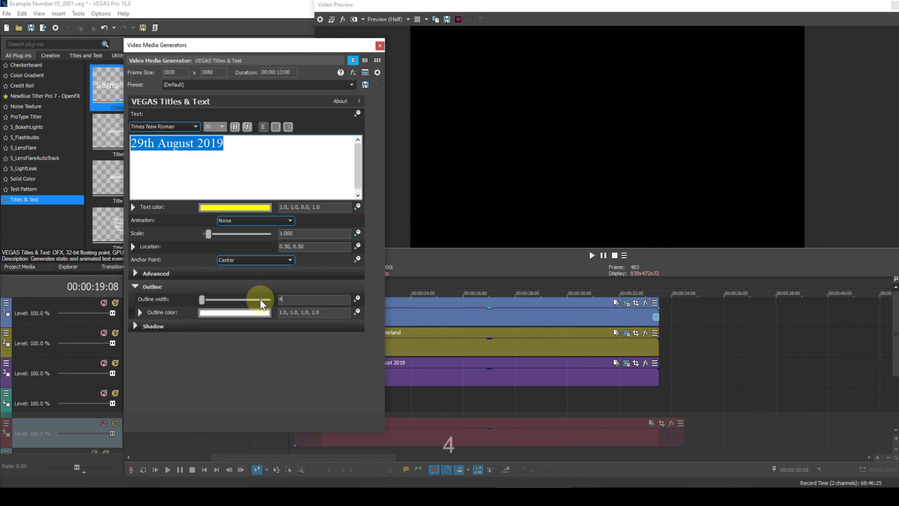
key("Return")
left_click(229, 312)
left_click(158, 325)
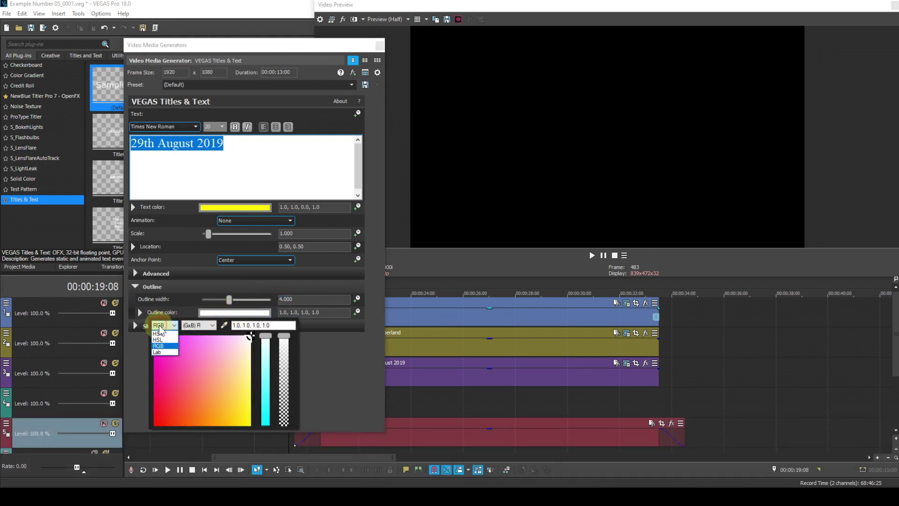
left_click(163, 339)
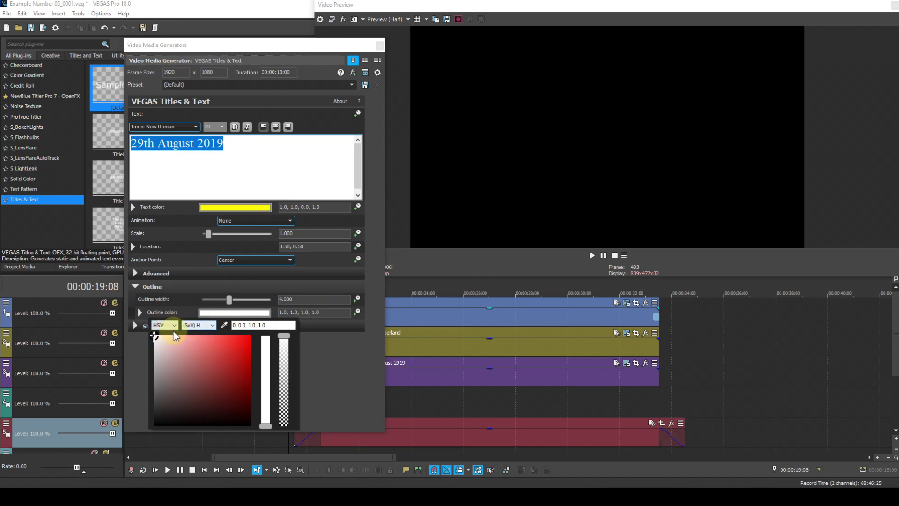
left_click_drag(156, 336, 142, 433)
left_click(327, 372)
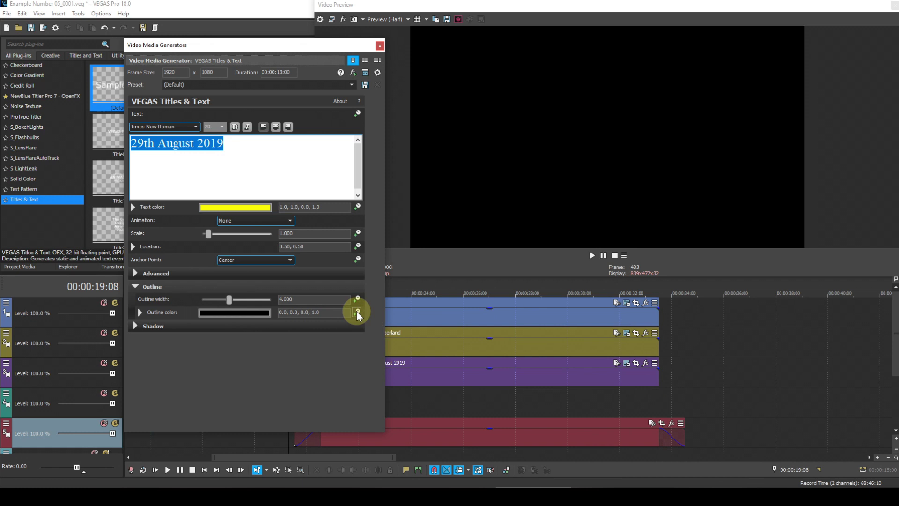
Step: Enable Location keyframing on the date title and set its anchor point to Bottom Center
left_click(359, 245)
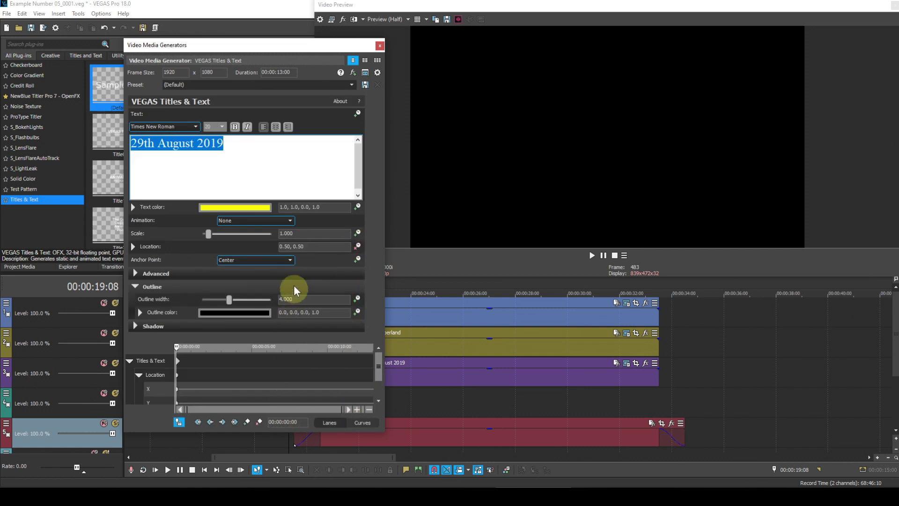
left_click(290, 260)
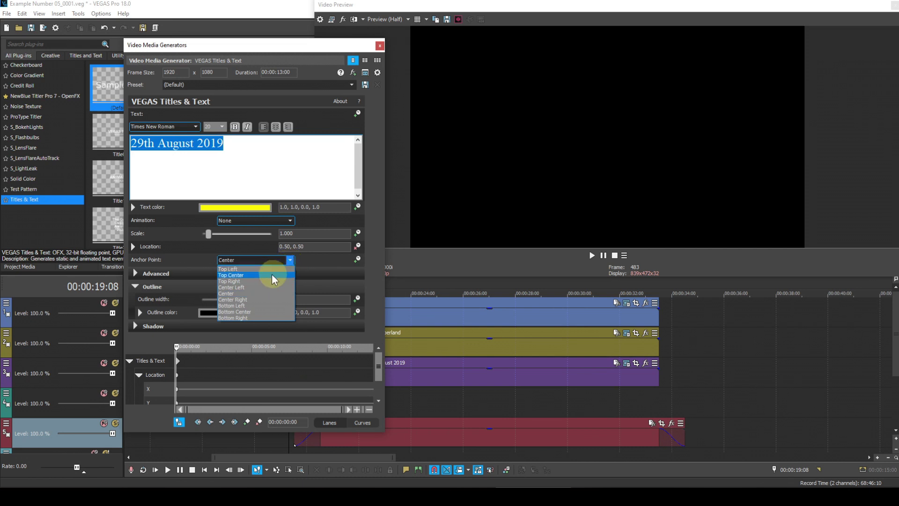
left_click(253, 310)
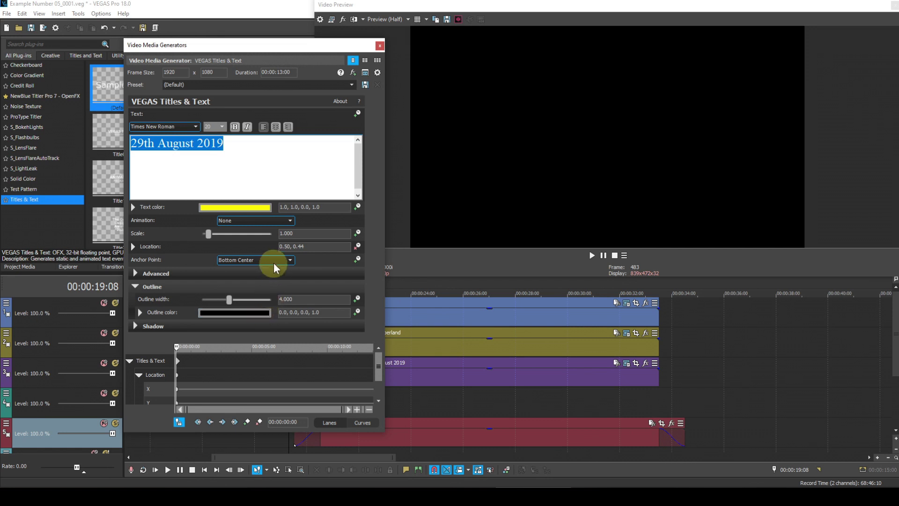
Step: Set the date title's starting Location to -0.23, 0.08
double_click(289, 248)
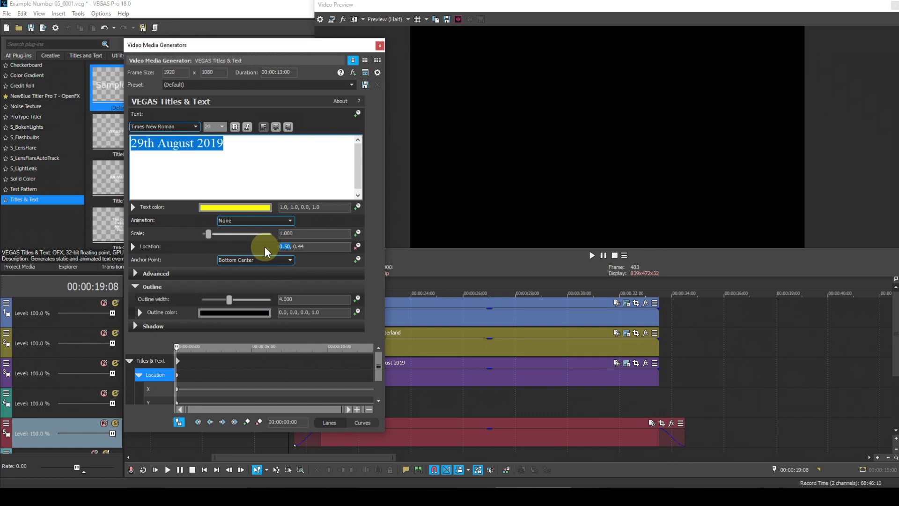
type("-0.23")
left_click(316, 246)
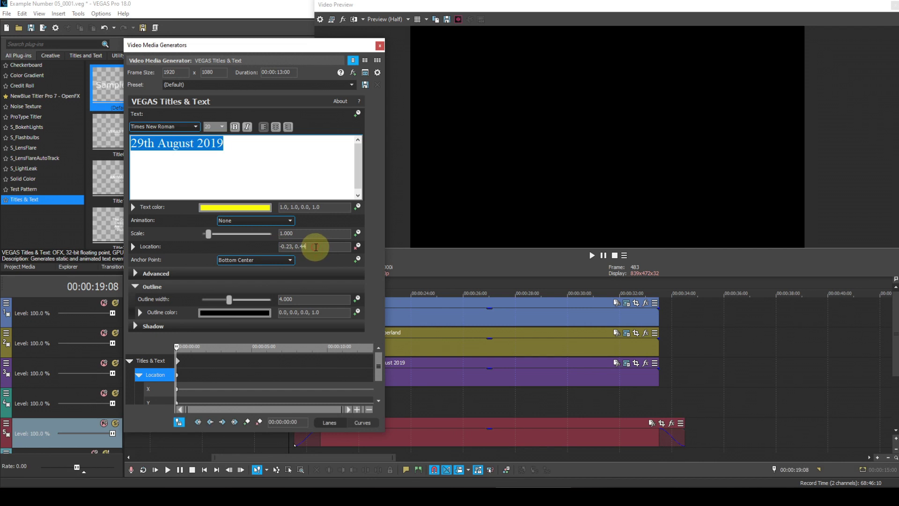
key("BackSpace")
key("BackSpace")
type("08")
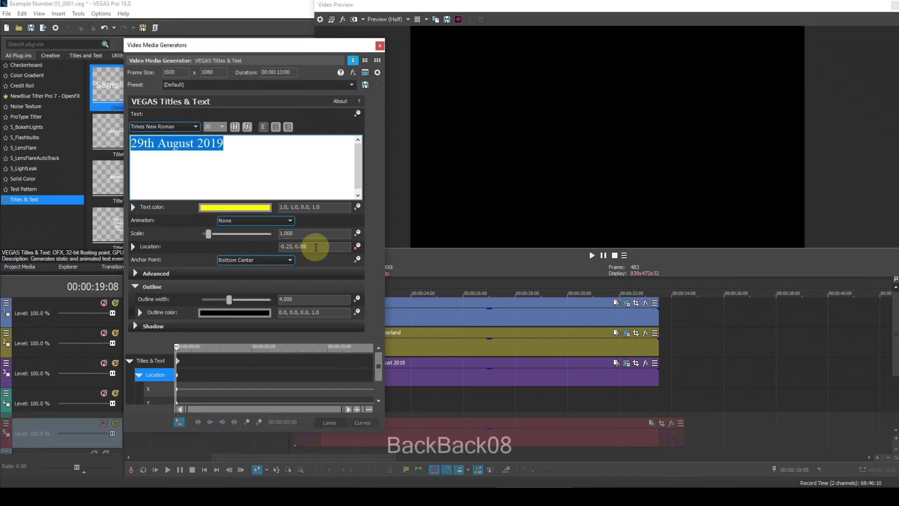
key("Return")
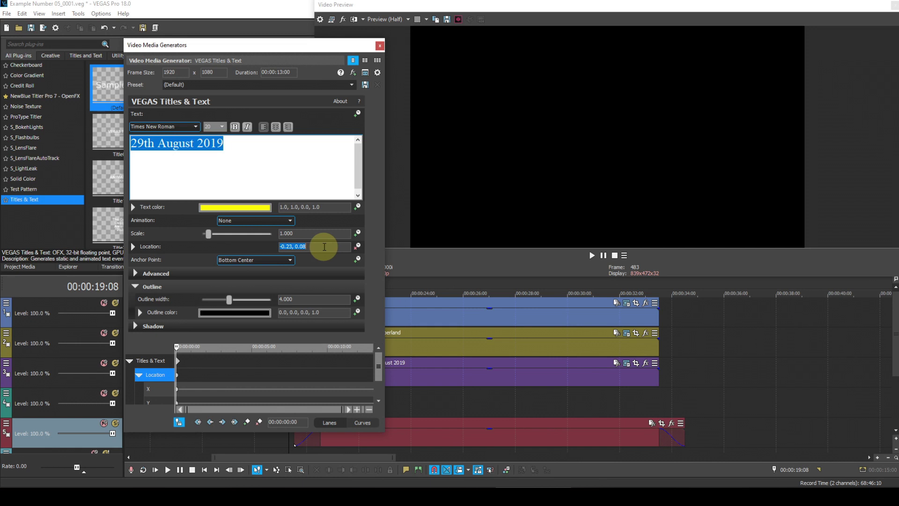
Step: Paste keyframe values onto the Northumberland title's final 9-second keyframe, then reopen the date title's settings
left_click(627, 334)
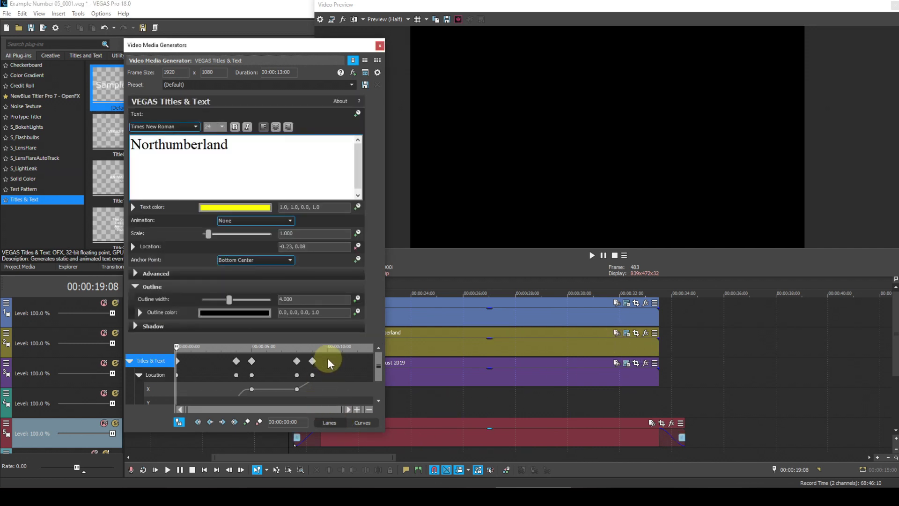
left_click(327, 359)
left_click_drag(327, 358, 222, 366)
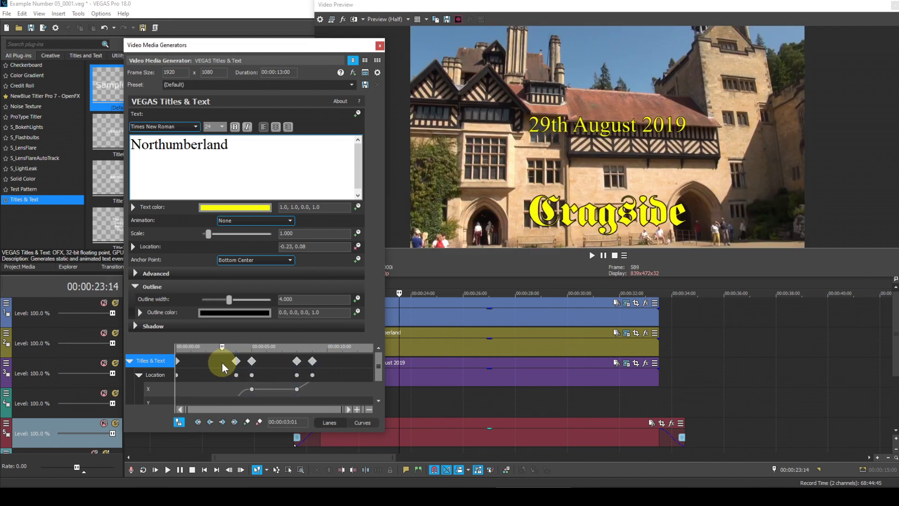
left_click(312, 362)
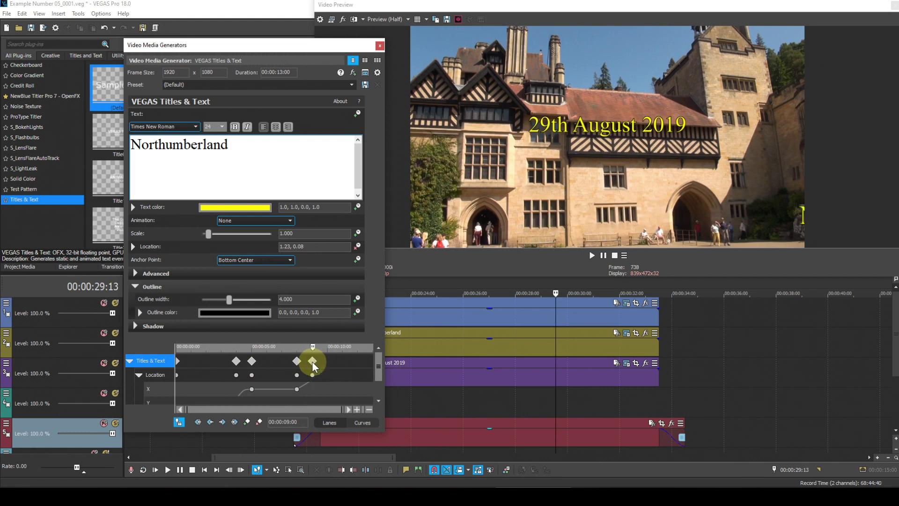
right_click(312, 361)
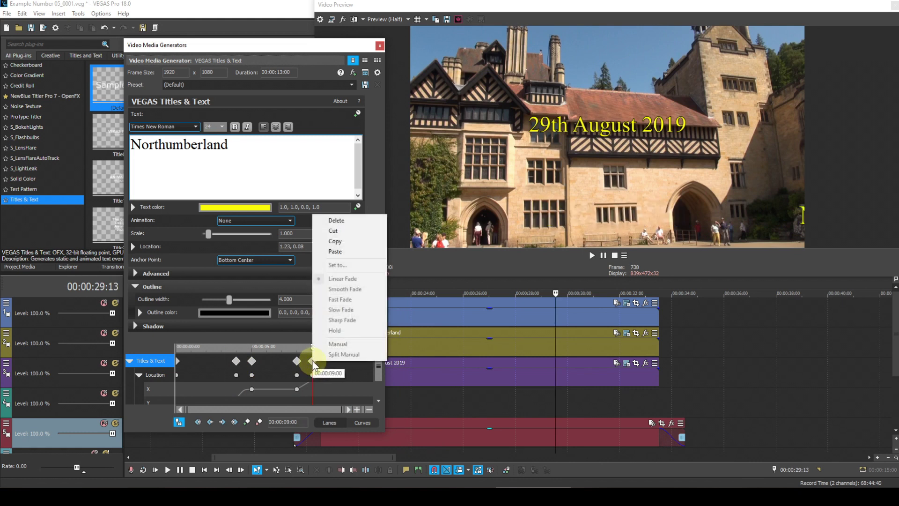
left_click(342, 251)
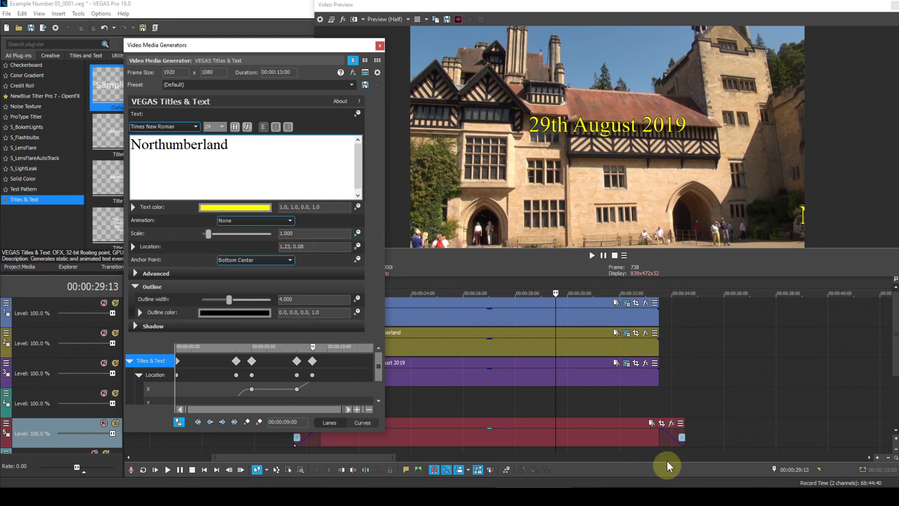
left_click(626, 364)
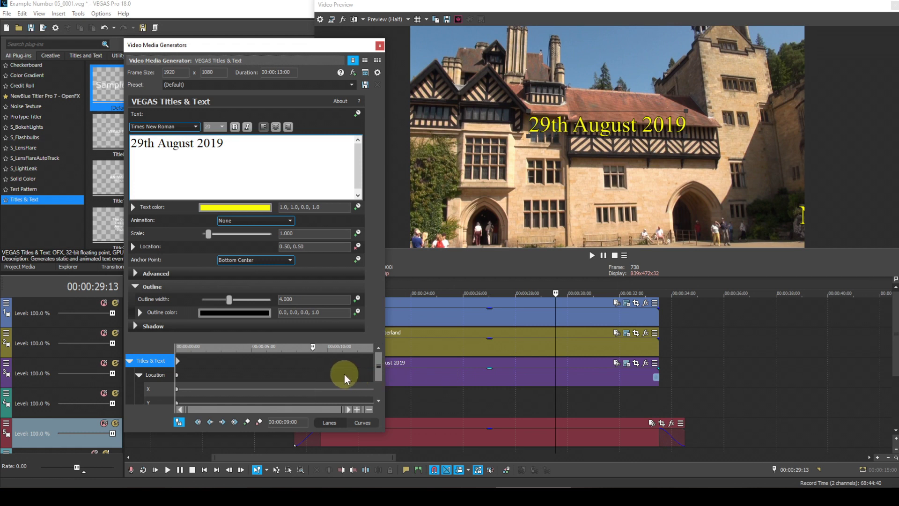
Step: Add a date title keyframe at 00:00:08:00 and paste the copied sliding keyframe values
left_click(297, 358)
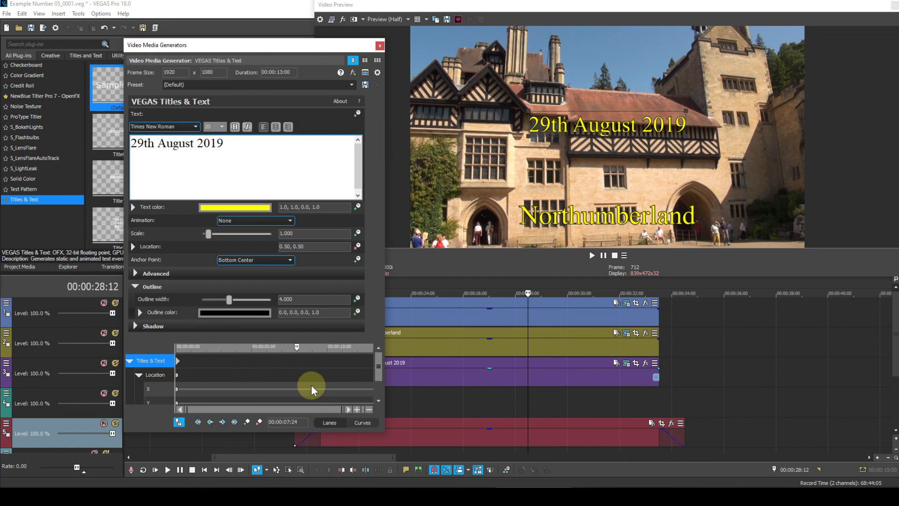
key("Right")
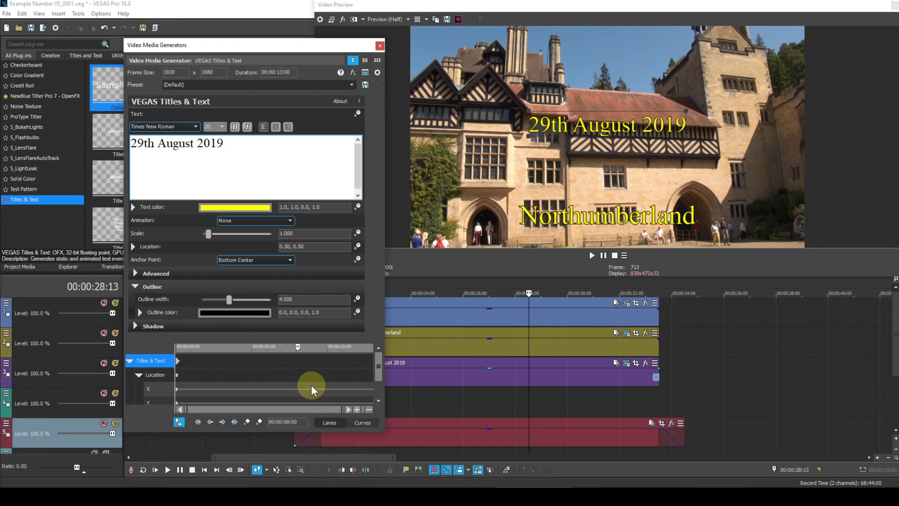
left_click(247, 422)
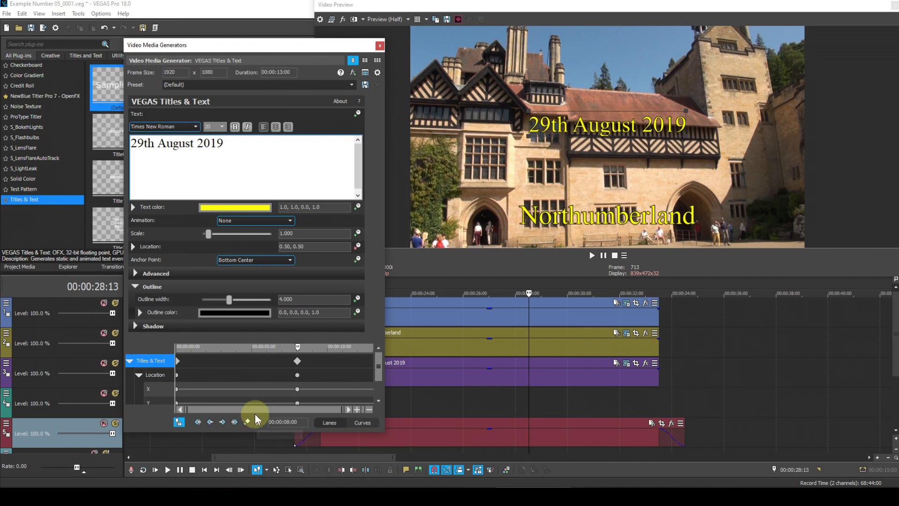
right_click(297, 361)
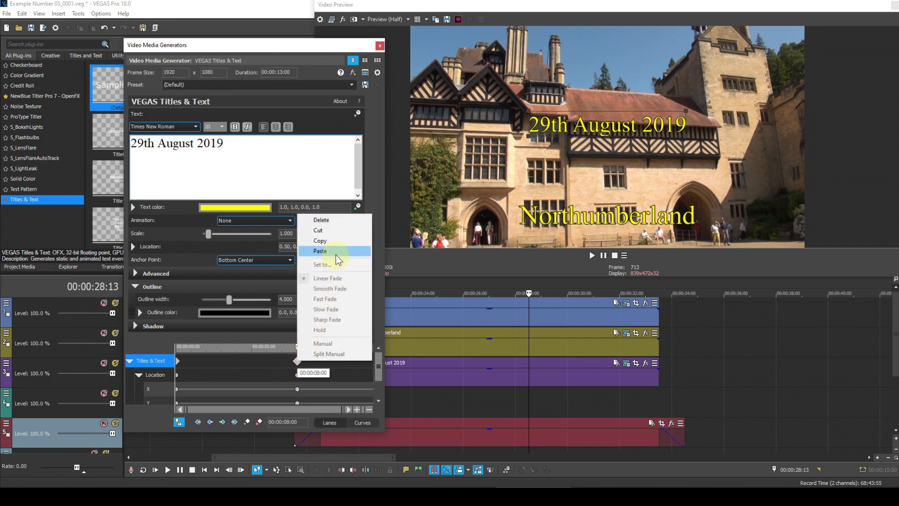
left_click(336, 251)
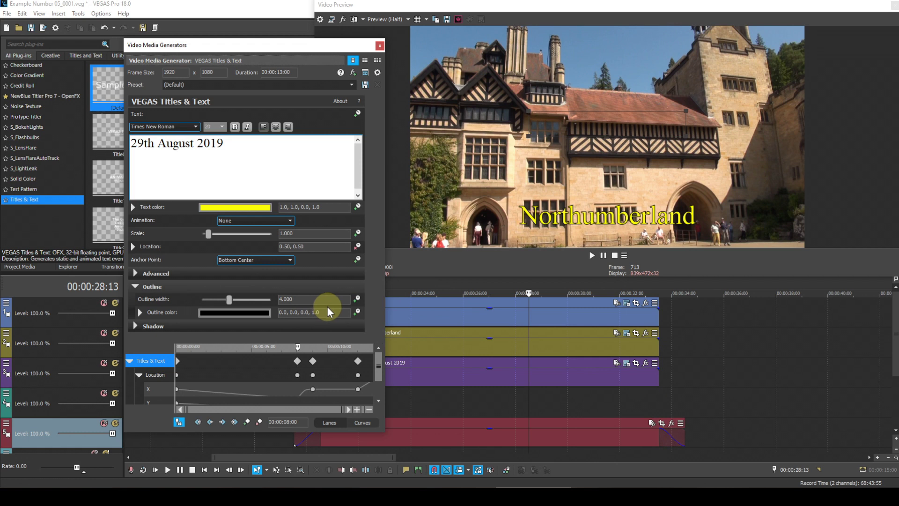
Step: Review the date title's keyframes at 8 seconds and at 12 seconds (0.50, 0.08)
left_click(318, 368)
left_click(314, 361)
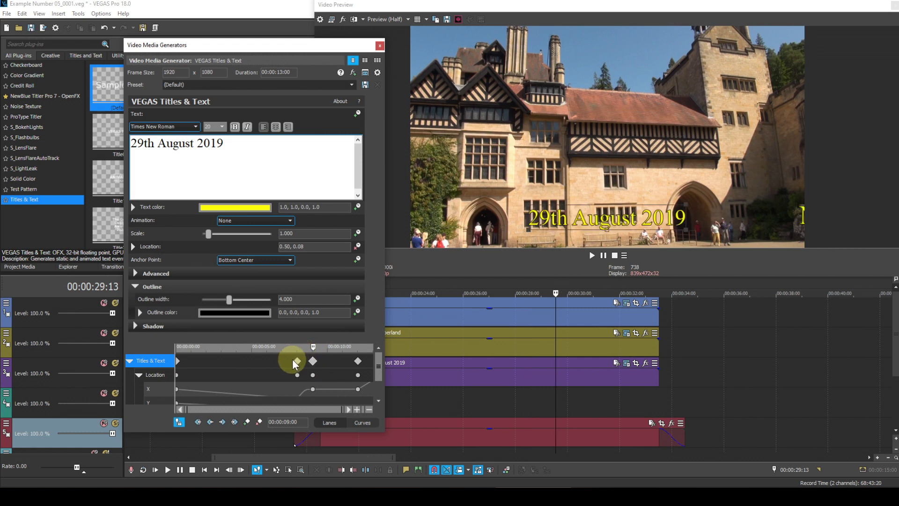
left_click(298, 361)
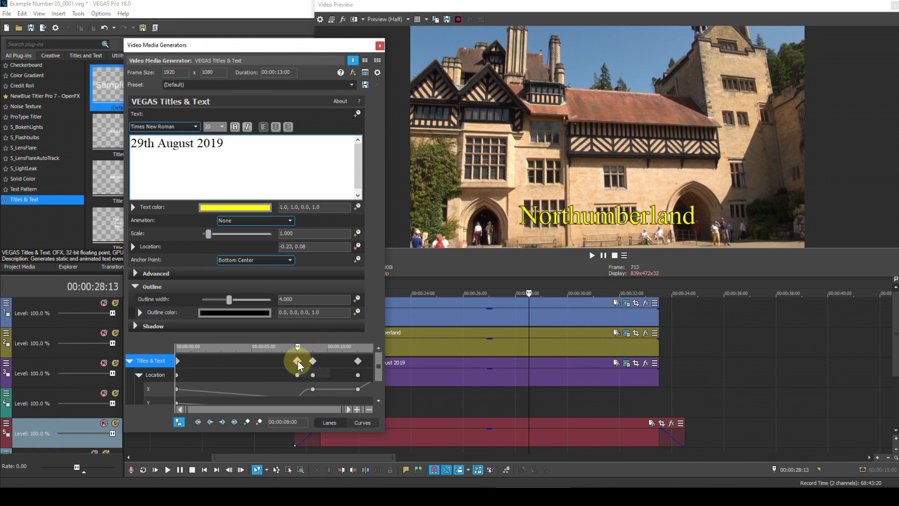
left_click(357, 361)
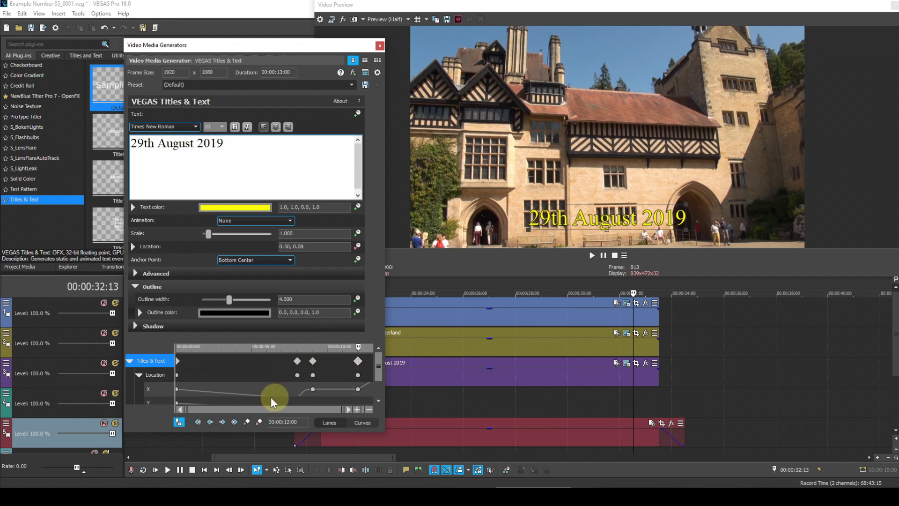
mouse_move(177, 389)
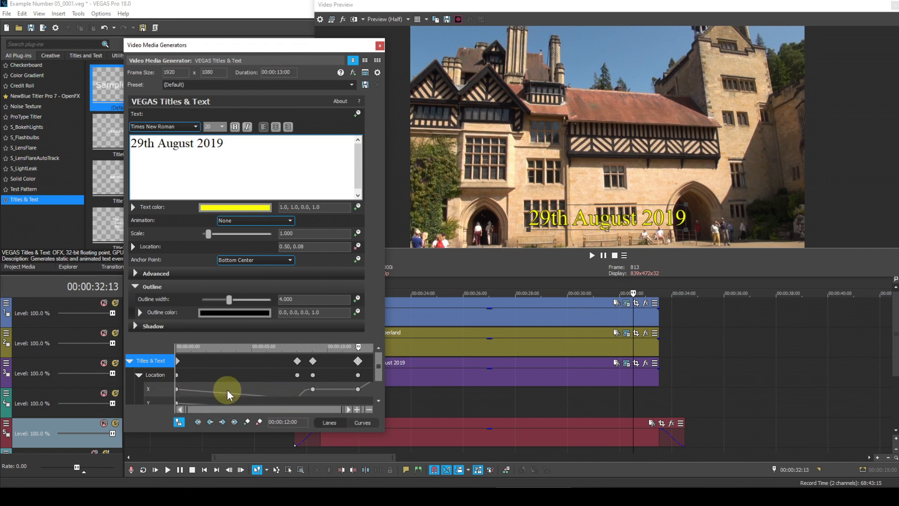
Step: Play back the titled section, then jump to the date title's first keyframe at 0.50, 0.50
left_click(293, 444)
left_click(167, 470)
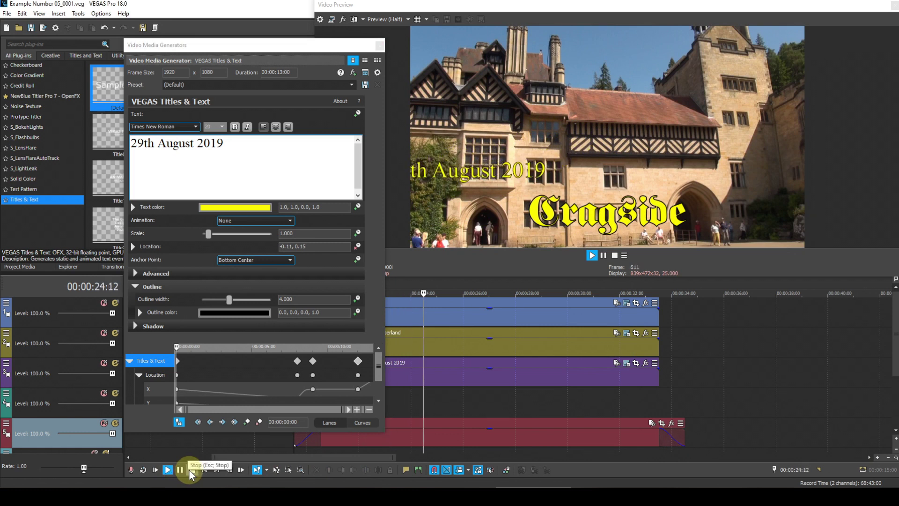
left_click(191, 470)
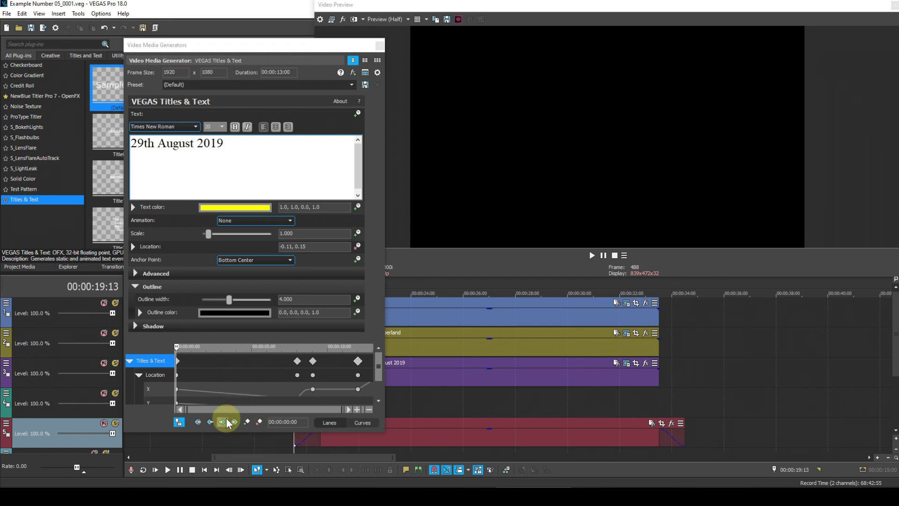
left_click(198, 423)
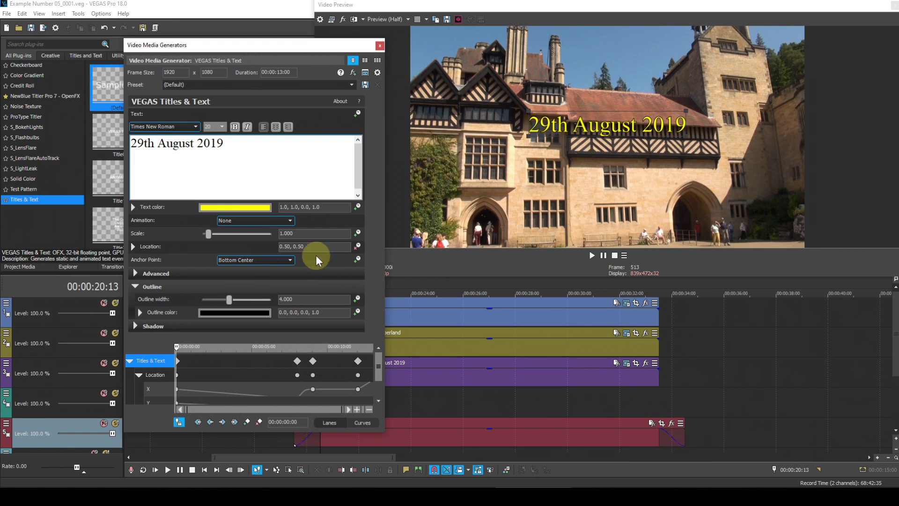
Step: Set the '29th August 2019' title's first-keyframe Location to -0.23, 0.08
left_click(283, 247)
left_click_drag(283, 247, 278, 248)
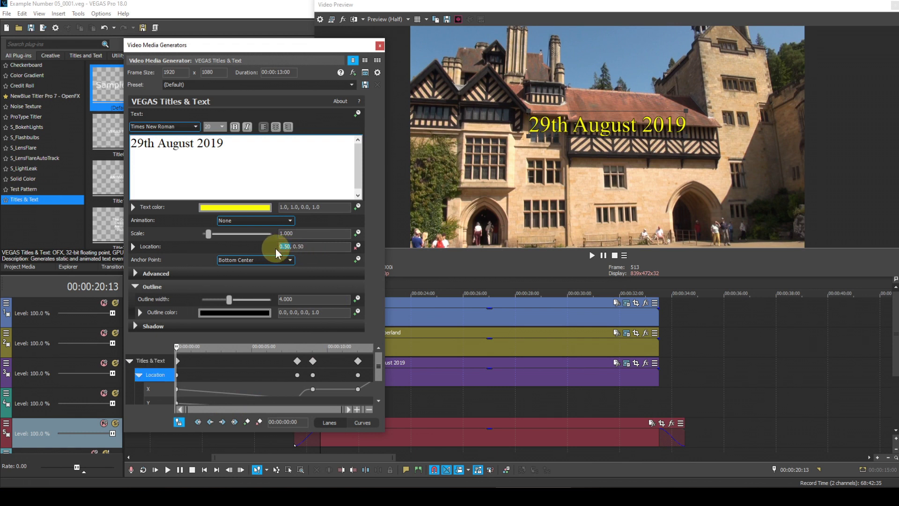
type("-.23")
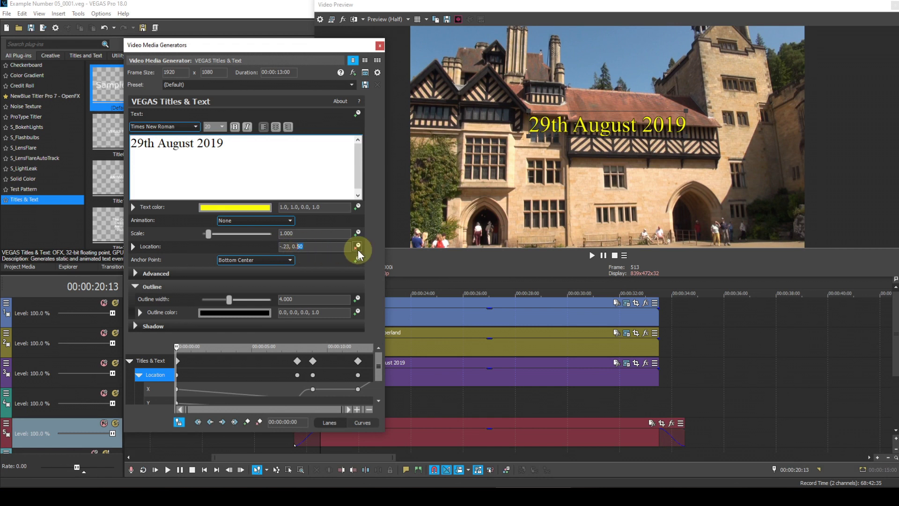
type("08")
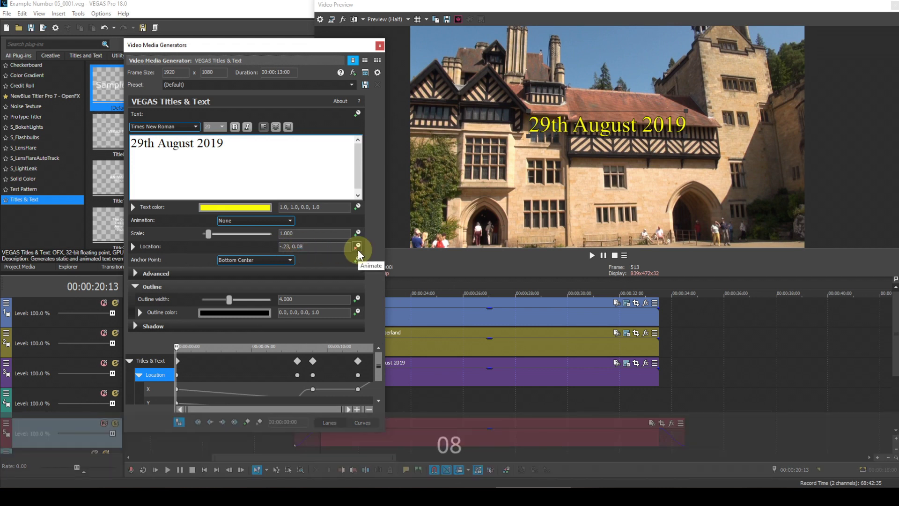
key("Return")
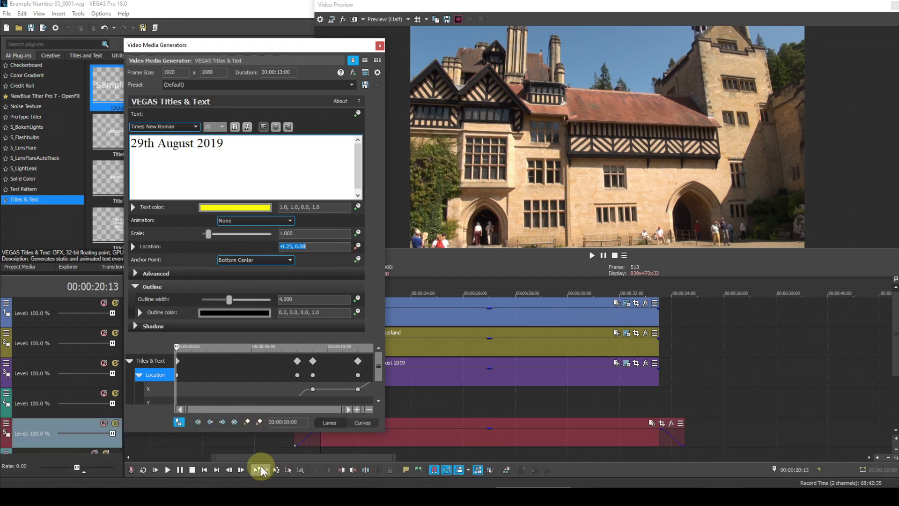
left_click(287, 448)
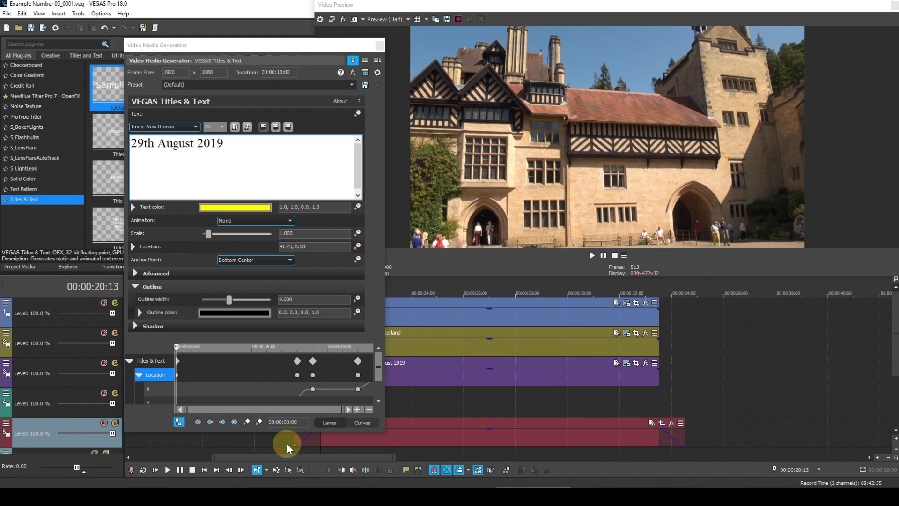
left_click(169, 469)
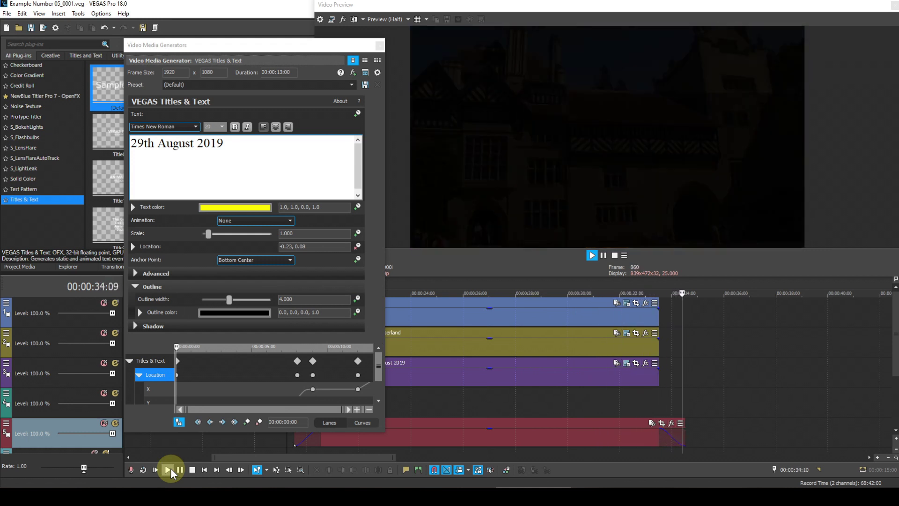
left_click(192, 469)
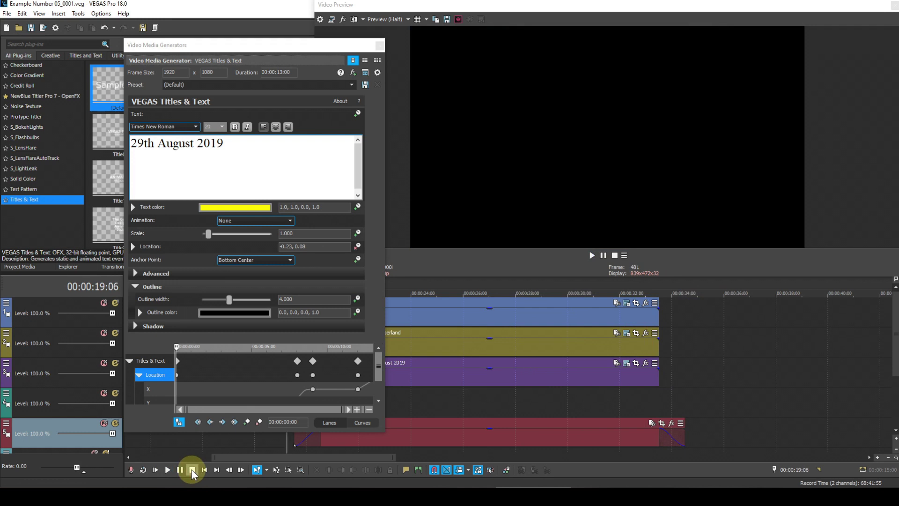
Step: Place a new independent copy of the Color Gradient 4 event on track 4 beneath the titles
left_click(379, 46)
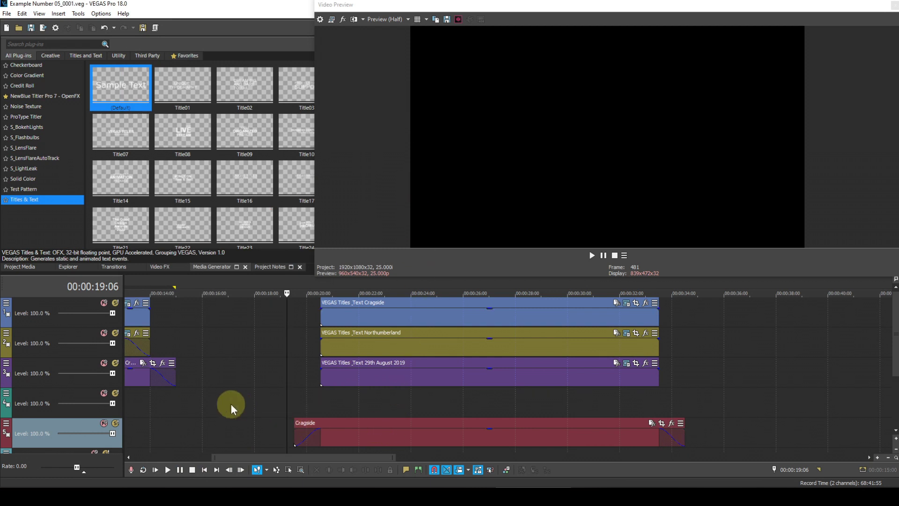
left_click_drag(231, 457, 195, 454)
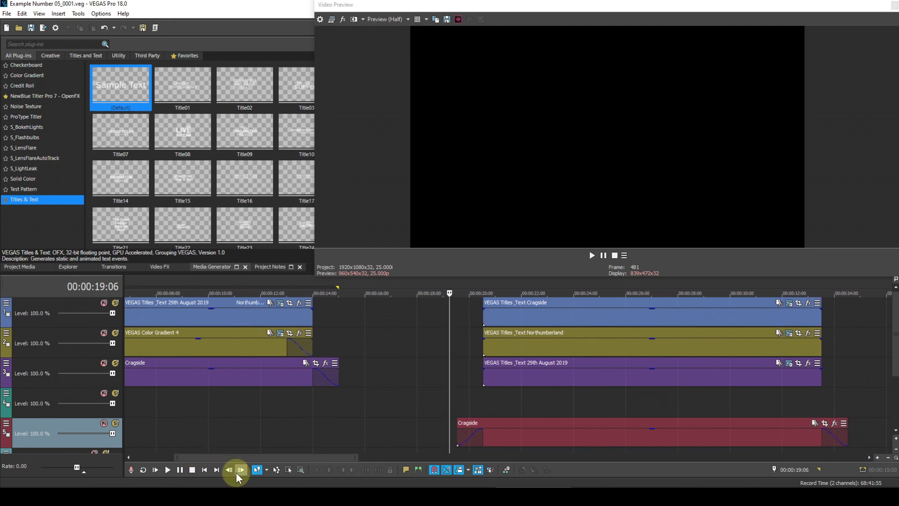
left_click(225, 346)
left_click_drag(217, 344, 727, 405)
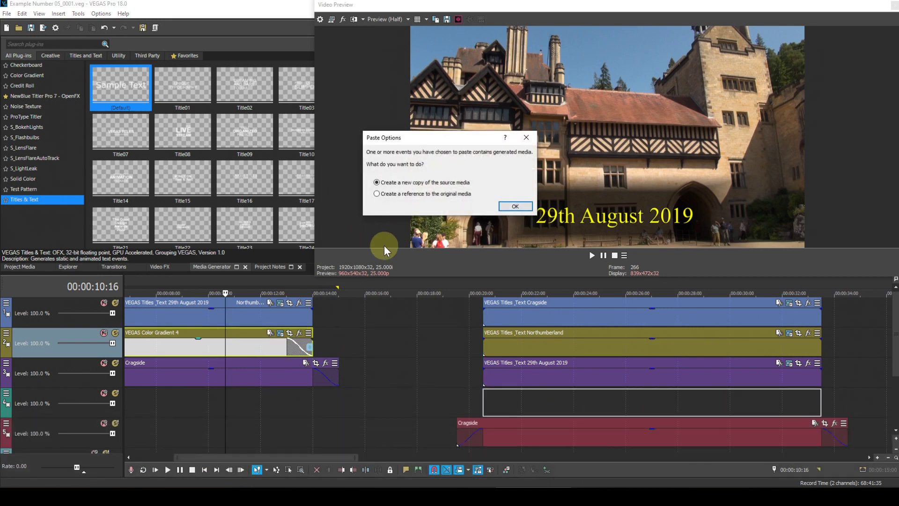
left_click(503, 206)
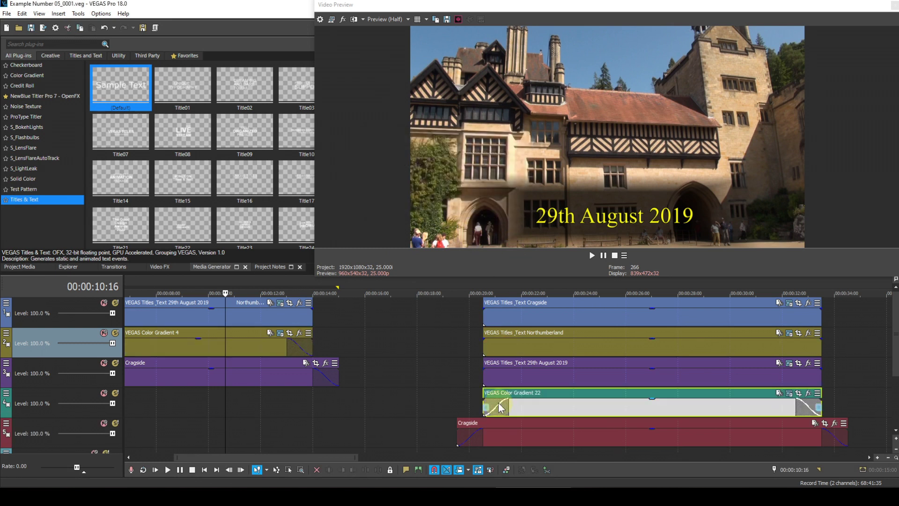
left_click(444, 321)
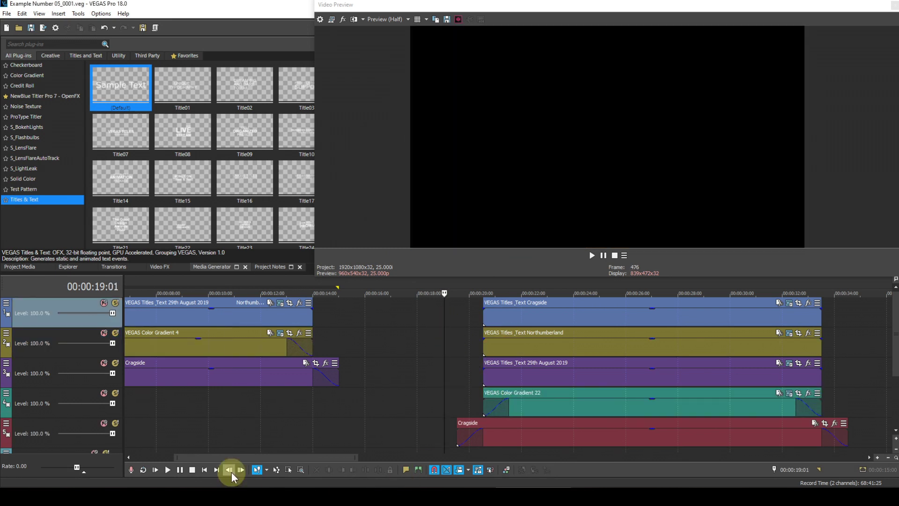
left_click(167, 470)
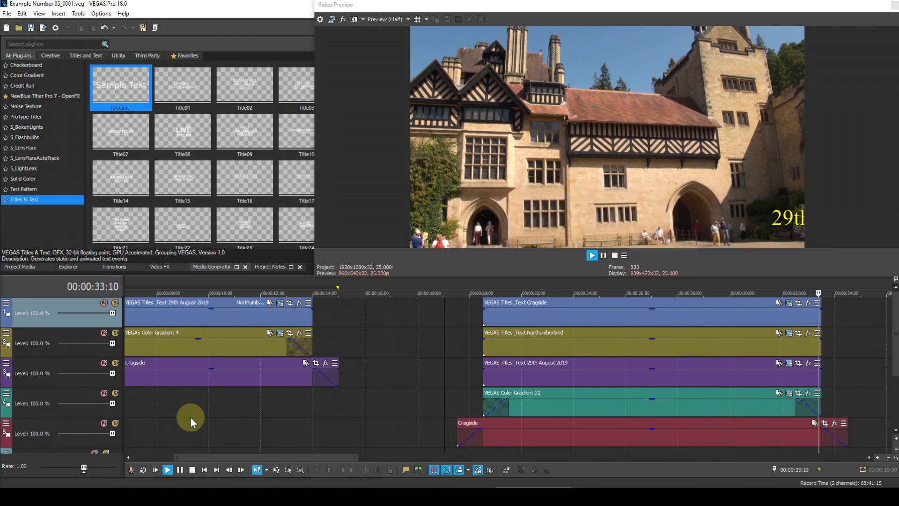
key("space")
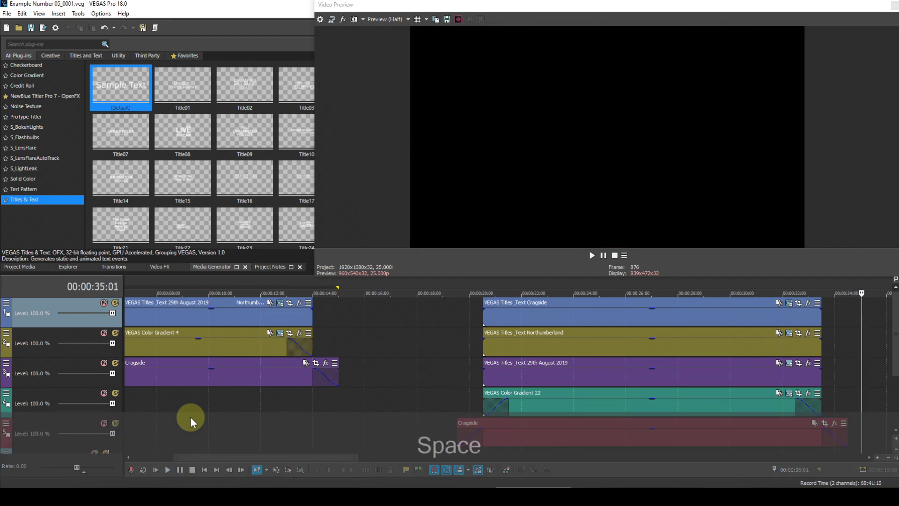